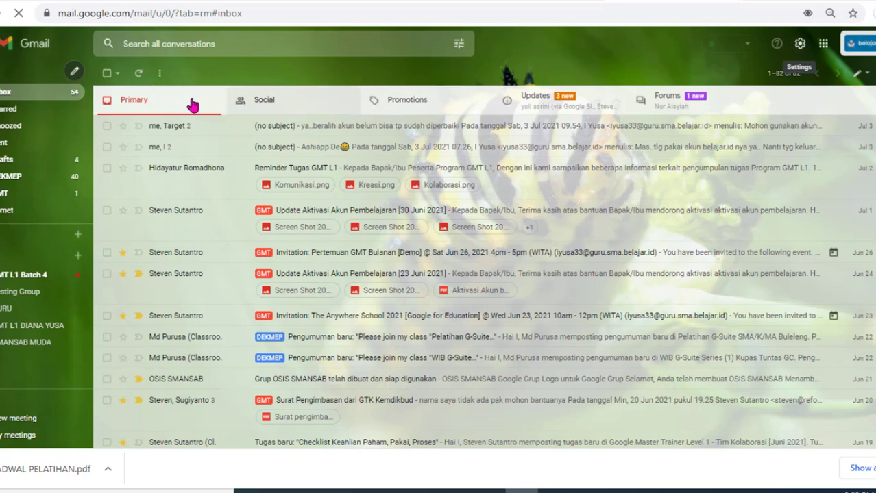
Step: Apply the lake-scene background theme from Gmail's quick settings, then go to See all settings
click(801, 44)
click(800, 44)
click(801, 45)
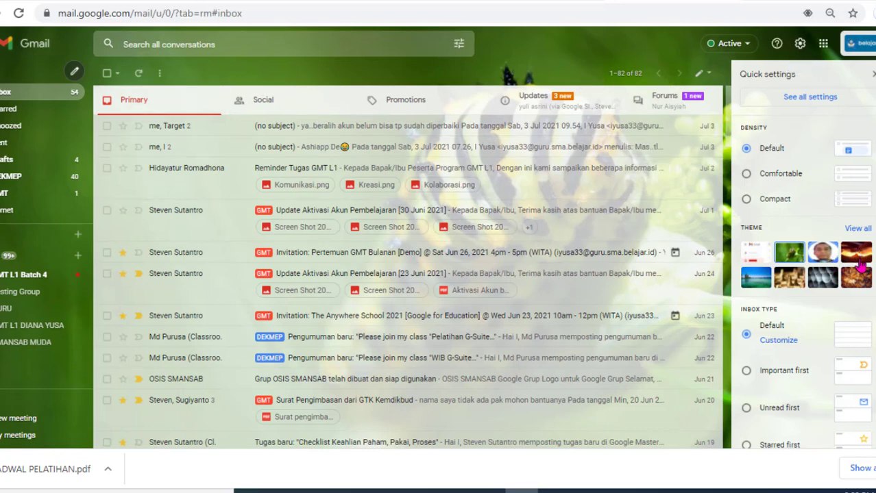
click(829, 284)
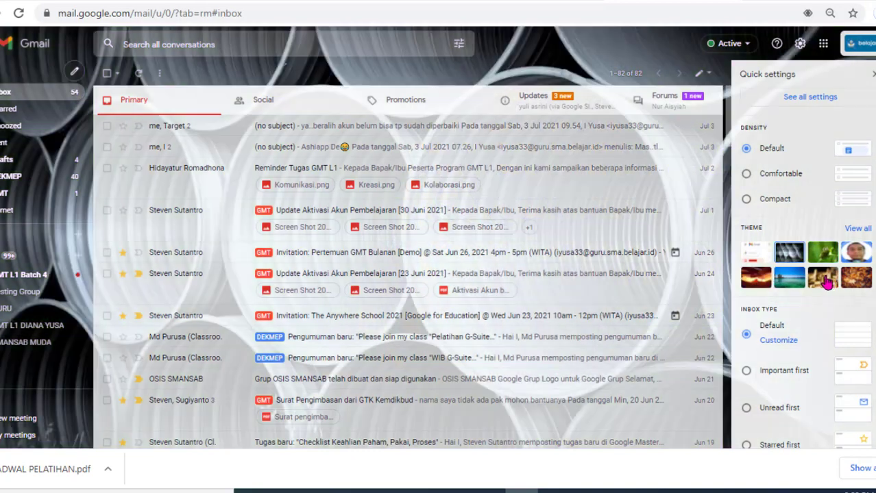
click(790, 279)
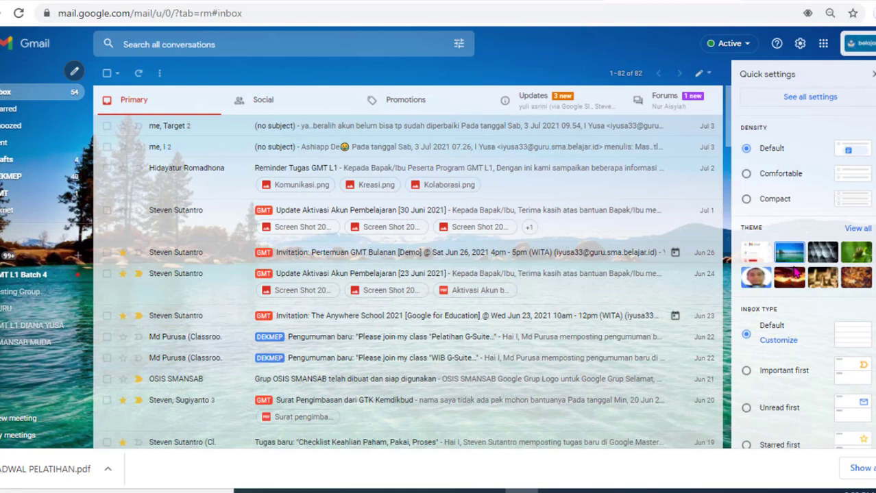
click(831, 103)
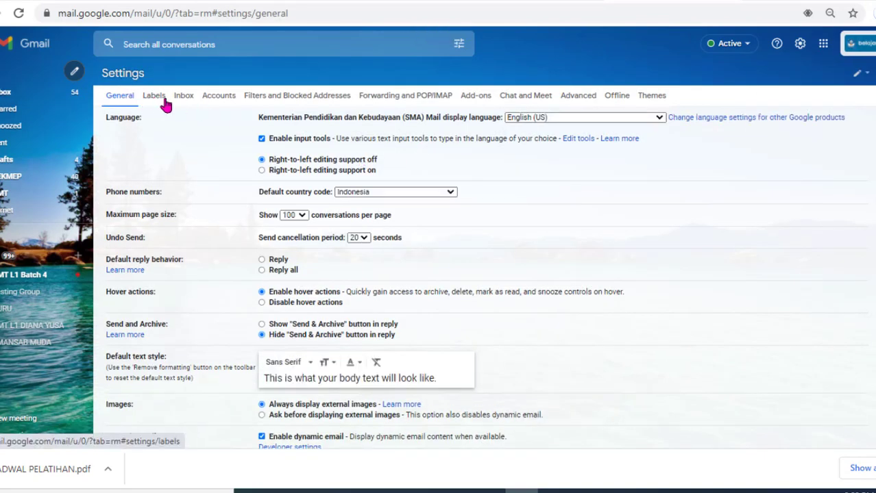
Step: On the Inbox settings tab, turn on the Forums category so all five categories are enabled
click(183, 99)
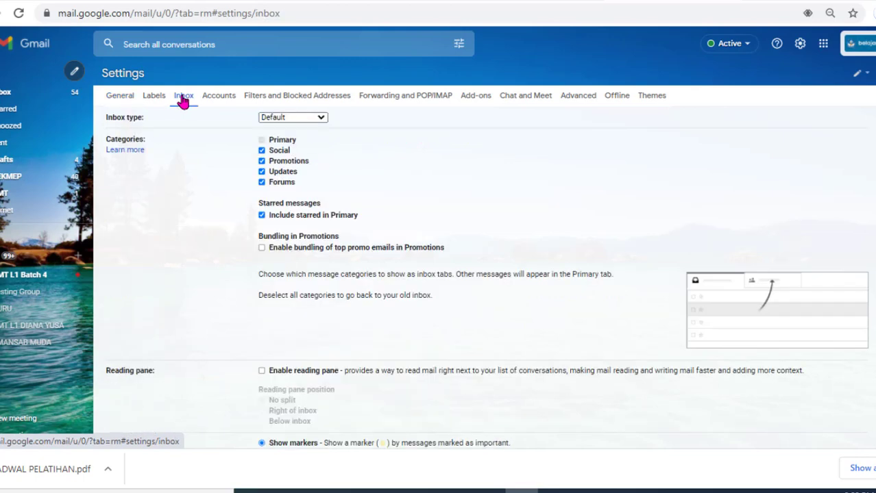
mouse_move(263, 151)
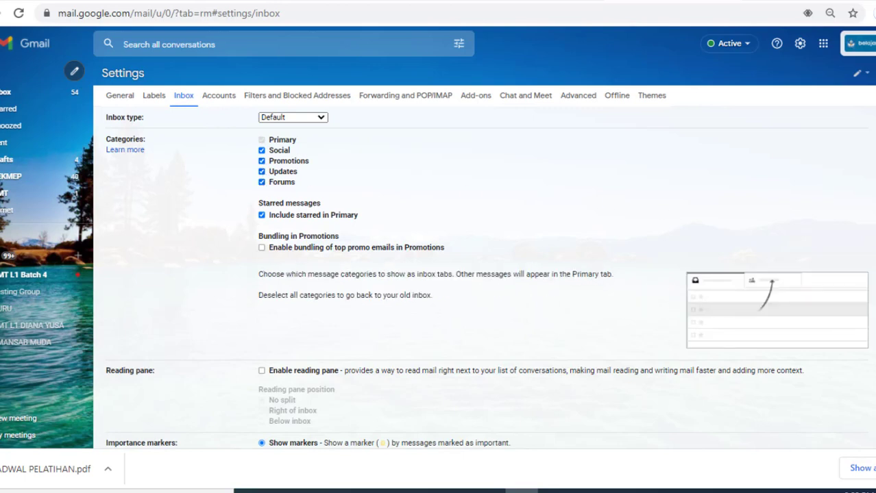
scroll(480, 274, down, 3)
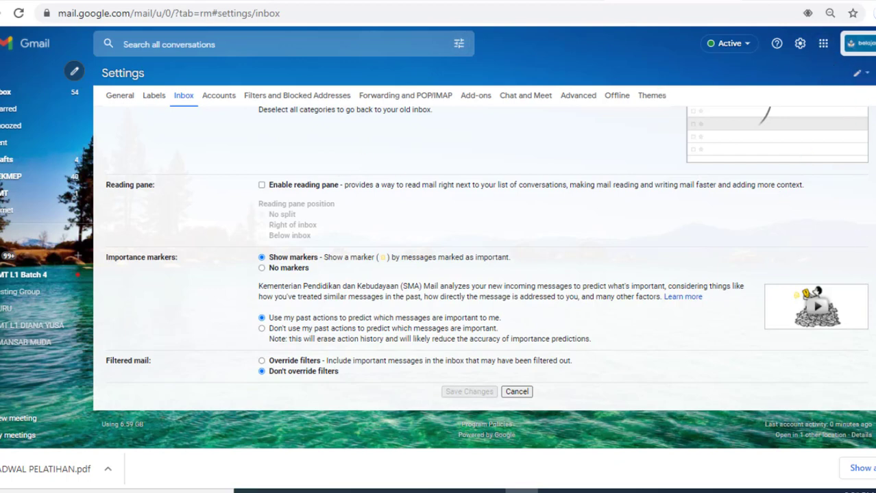
scroll(341, 186, up, 4)
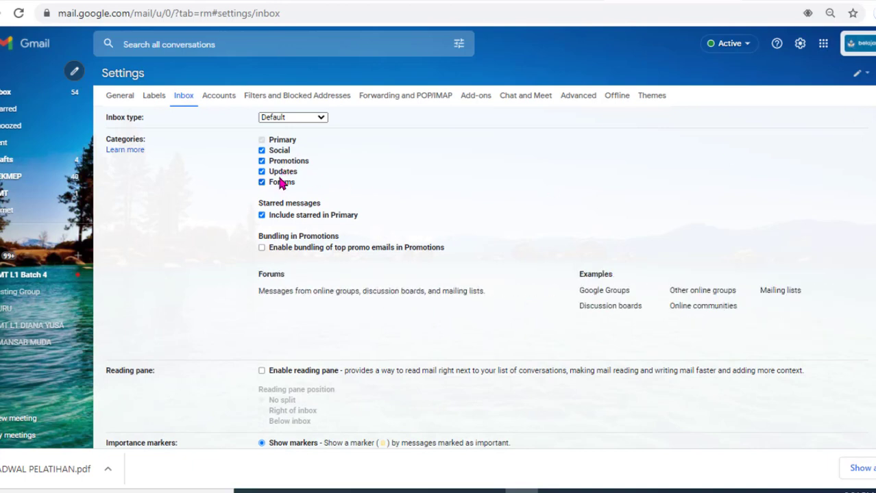
click(262, 182)
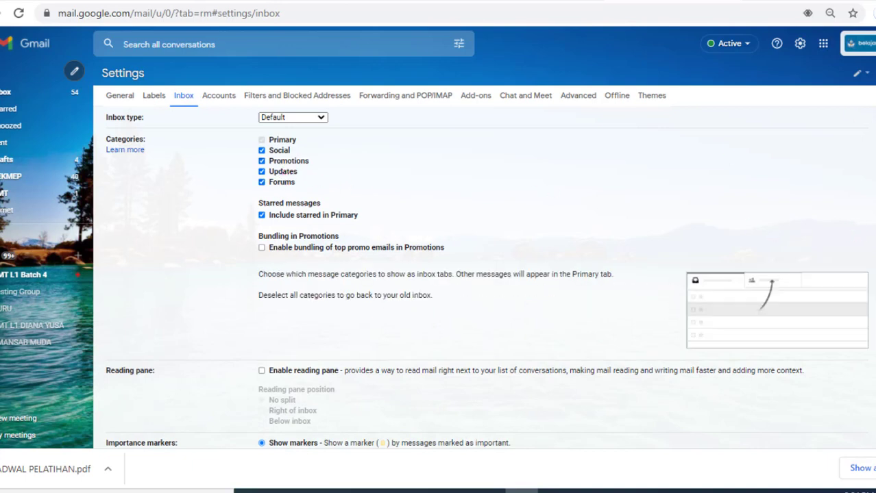
Step: Cancel the unsaved settings changes and return to the mail
scroll(479, 274, down, 3)
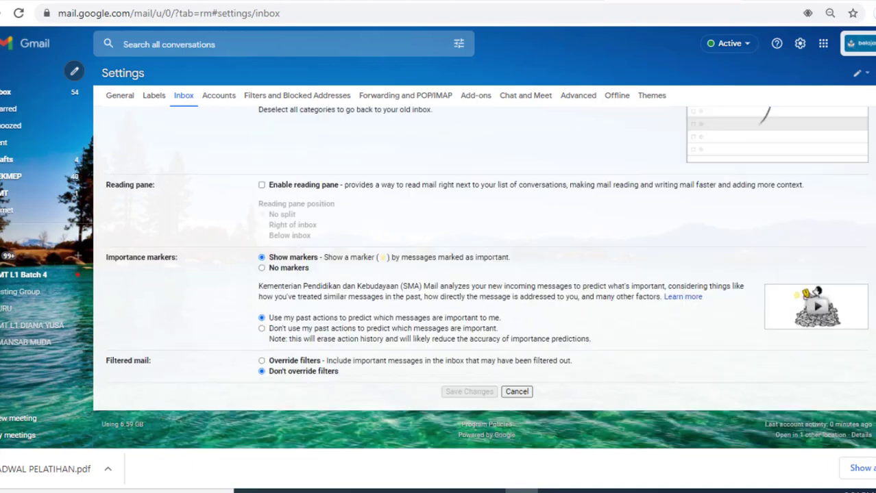
click(521, 393)
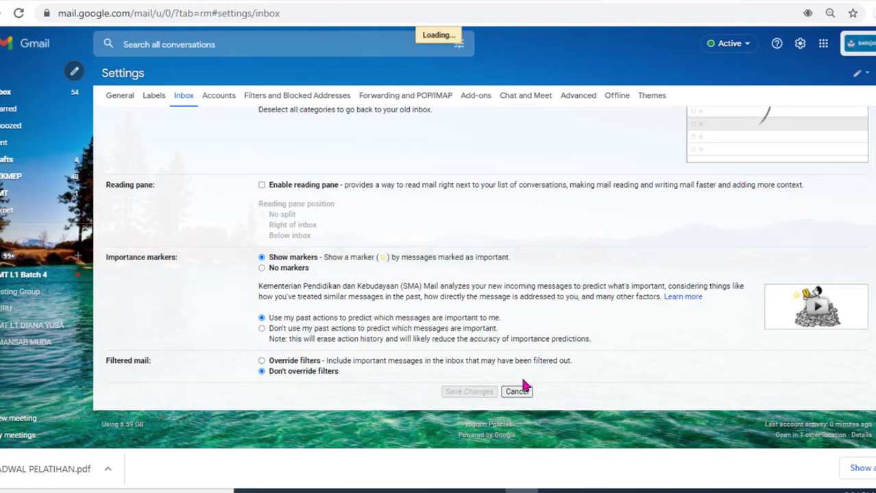
click(516, 392)
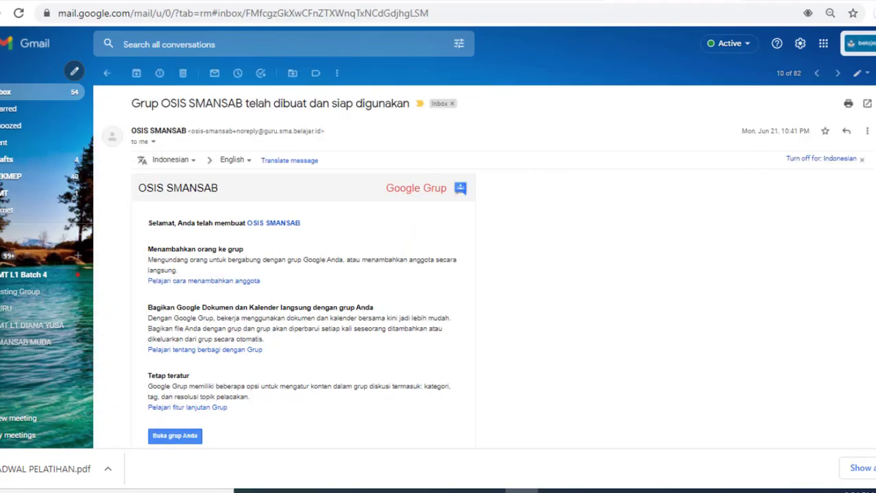
Step: Star the top inbox conversation, then switch to the Gmail task slide in Google Slides
key(alt+Left)
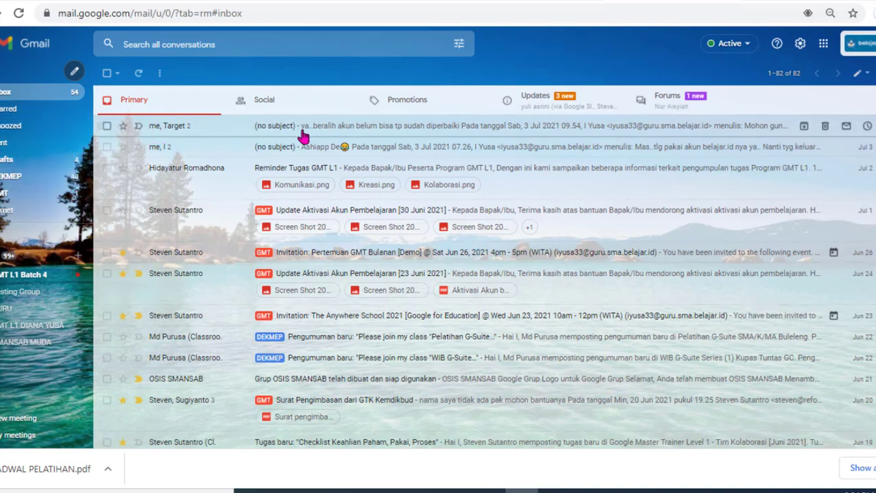
click(123, 130)
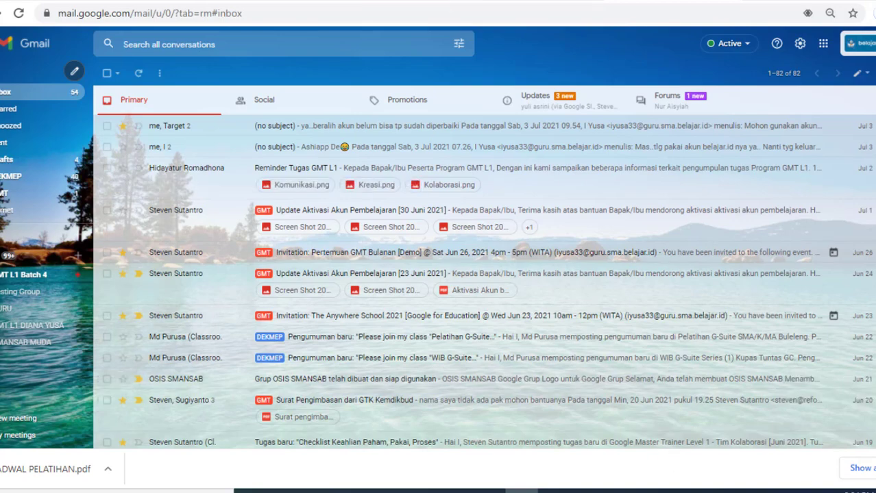
click(539, 0)
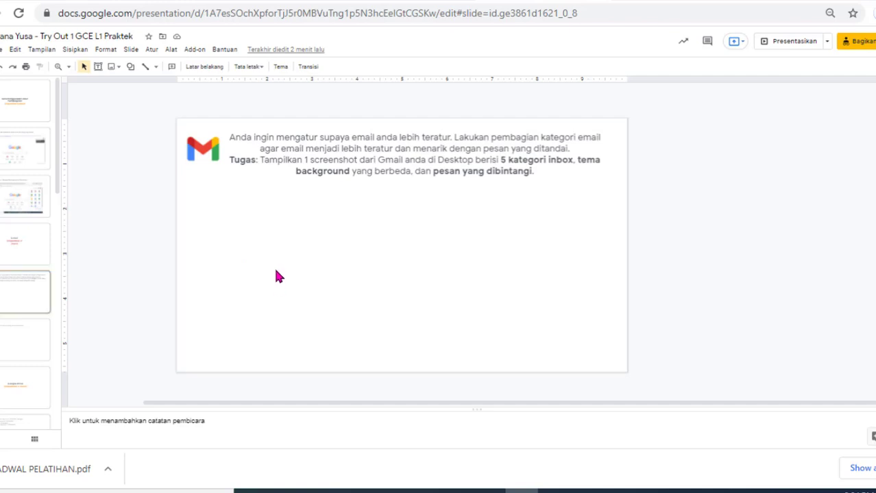
Step: Paste the Gmail screenshot below the task text and shorten it to fit the slide
key(ctrl+v)
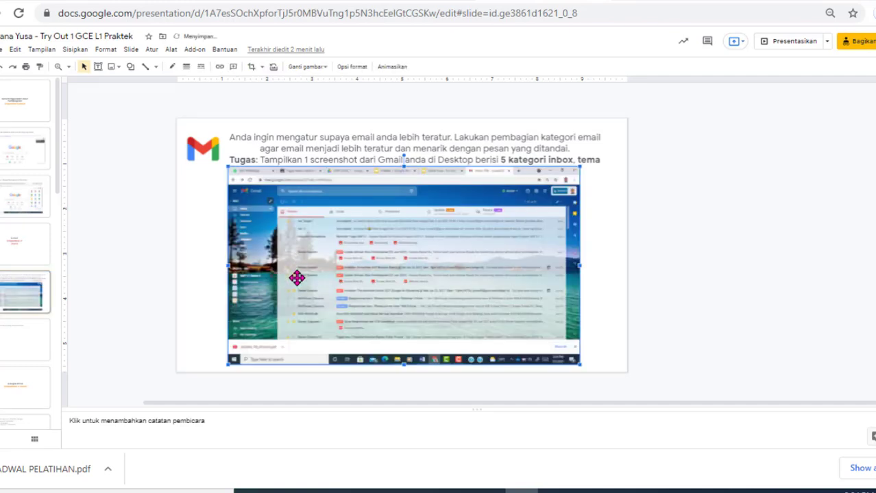
drag(293, 277, 295, 293)
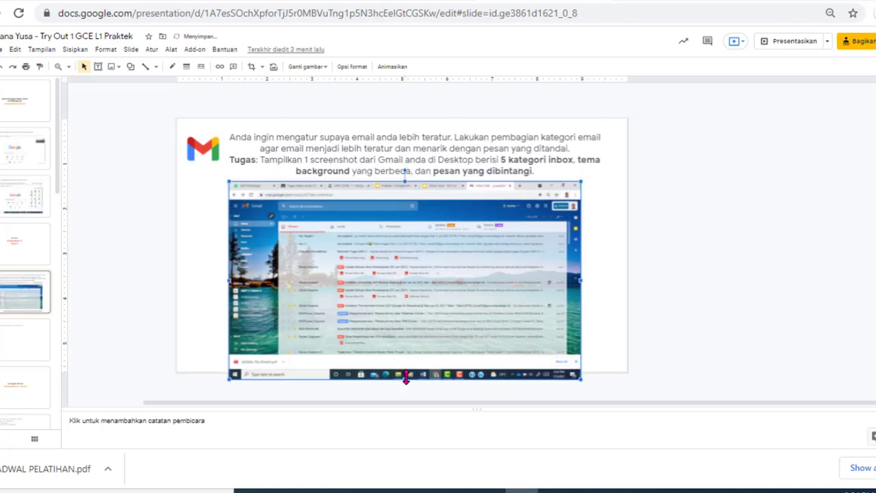
drag(405, 371, 406, 356)
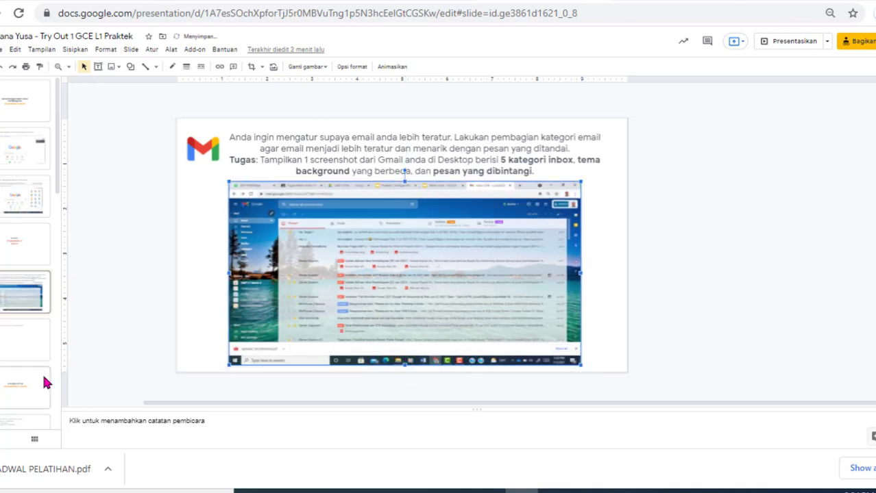
click(9, 350)
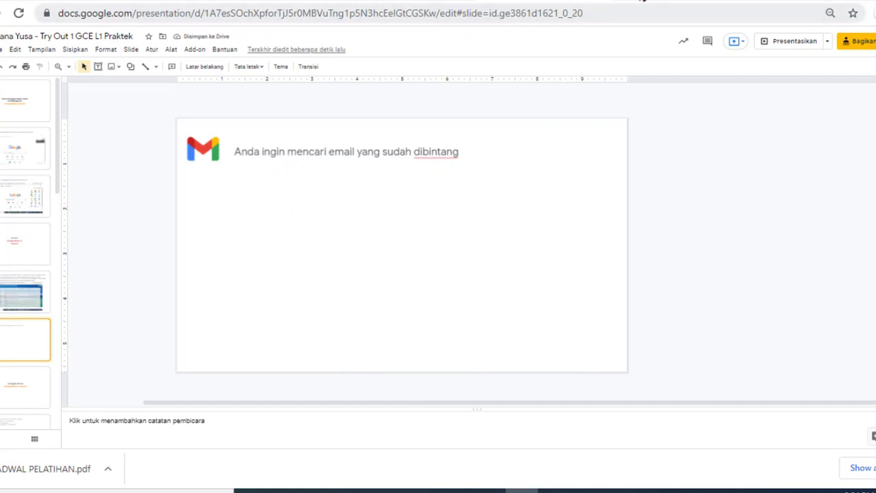
click(610, 1)
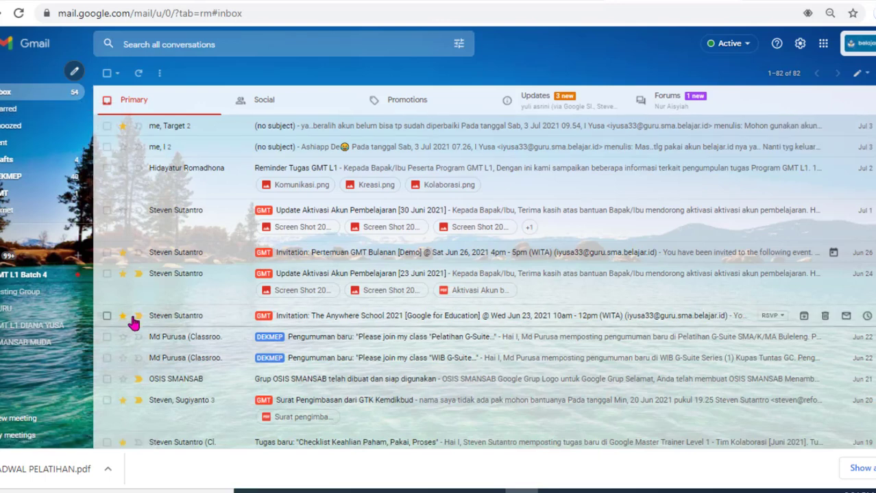
Step: Show Gmail's Starred folder with its 9 conversations, then return to the starred-email slide
click(20, 109)
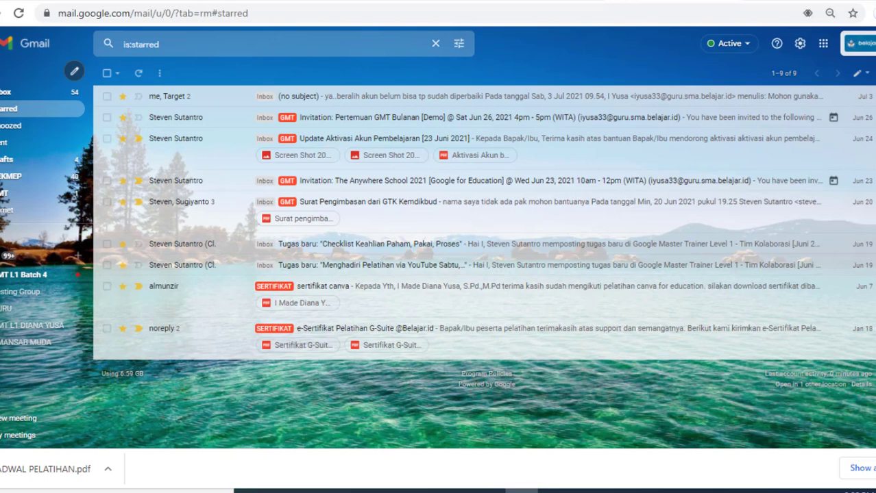
click(528, 1)
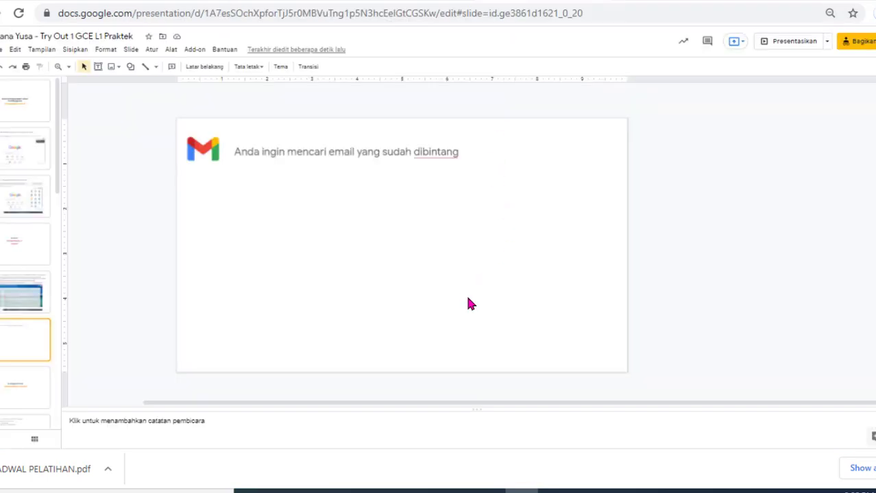
Step: Paste the starred-mail screenshot beneath the starred-email slide's text, then go back to Gmail
key(ctrl+v)
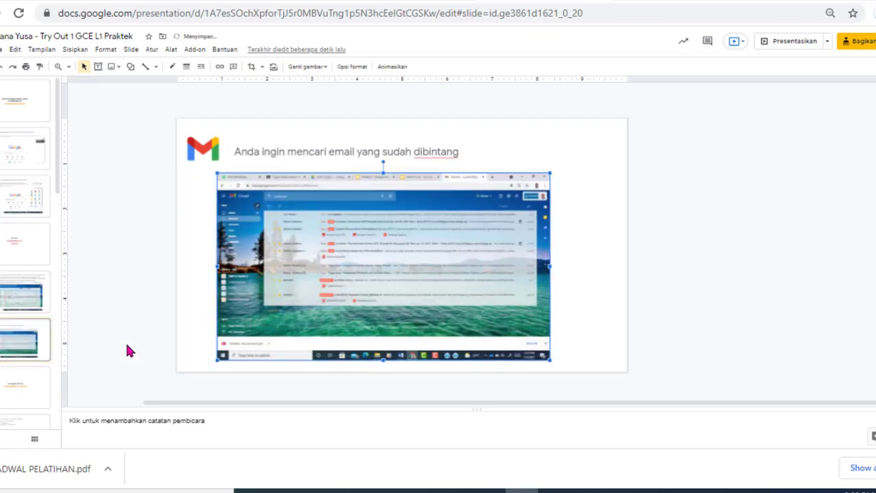
click(31, 386)
key(Down)
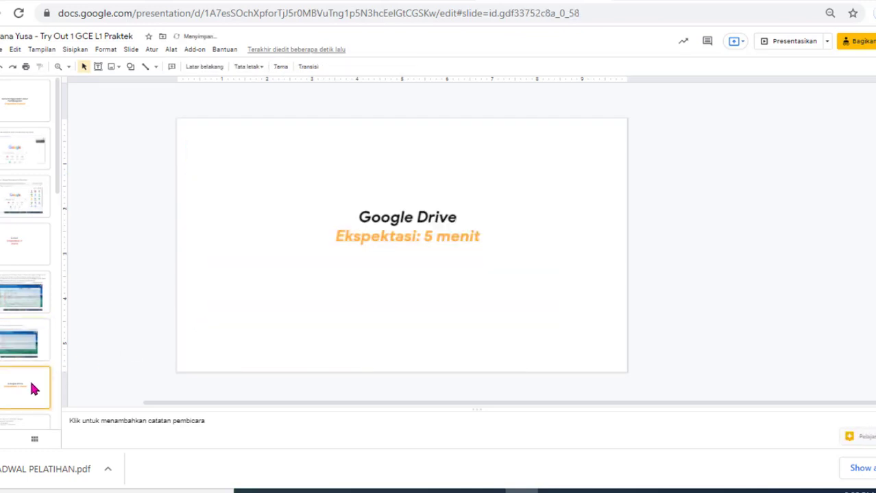
click(713, 3)
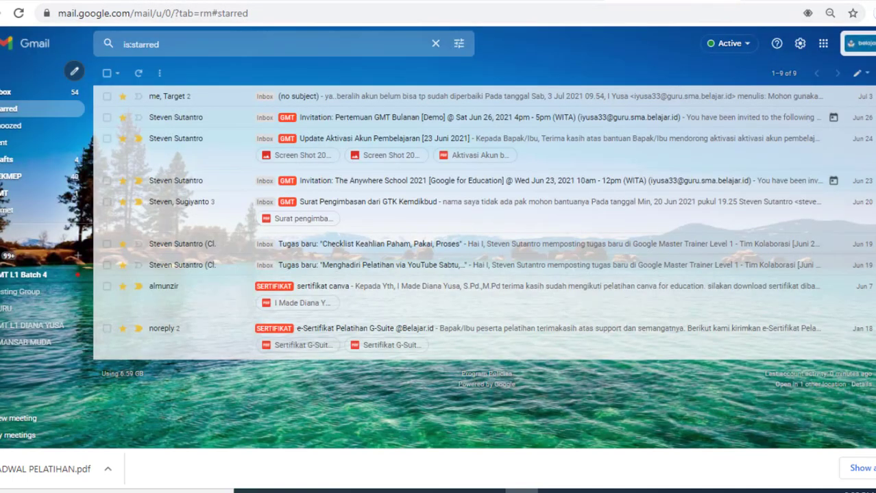
Step: Launch Google Drive's My Drive in a new tab from the apps grid, then return to the practice deck
click(733, 2)
click(754, 1)
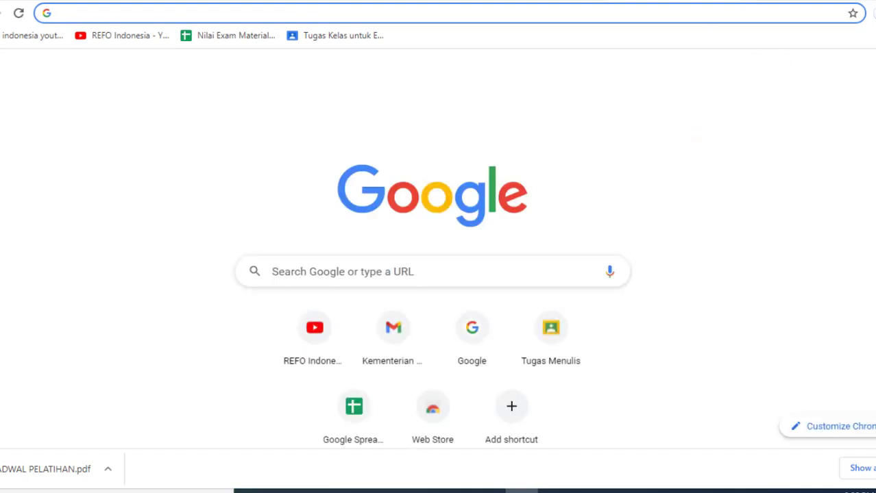
click(852, 76)
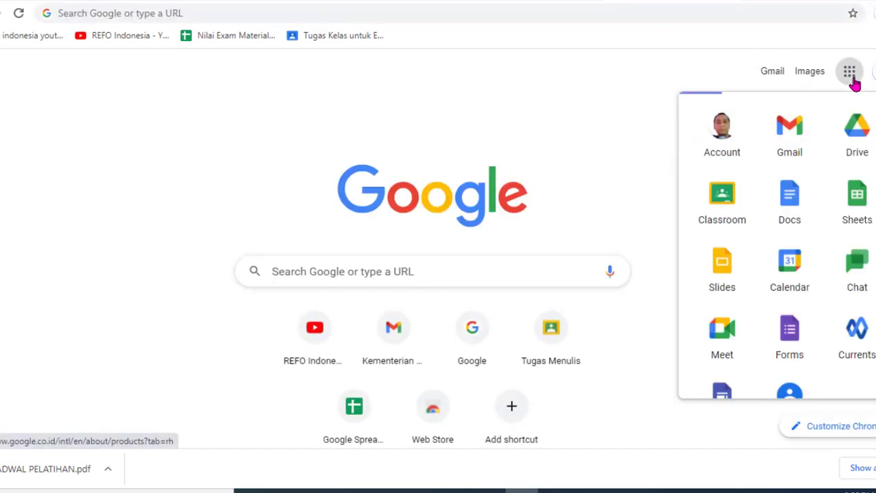
click(859, 137)
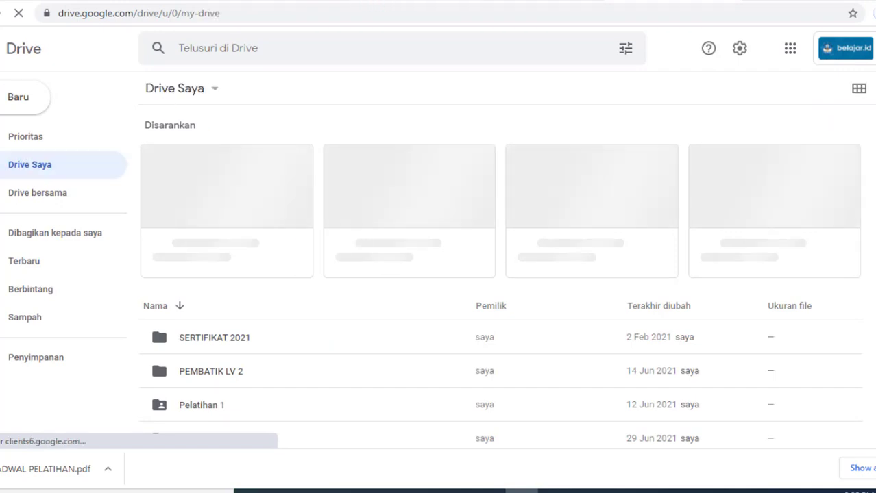
click(411, 1)
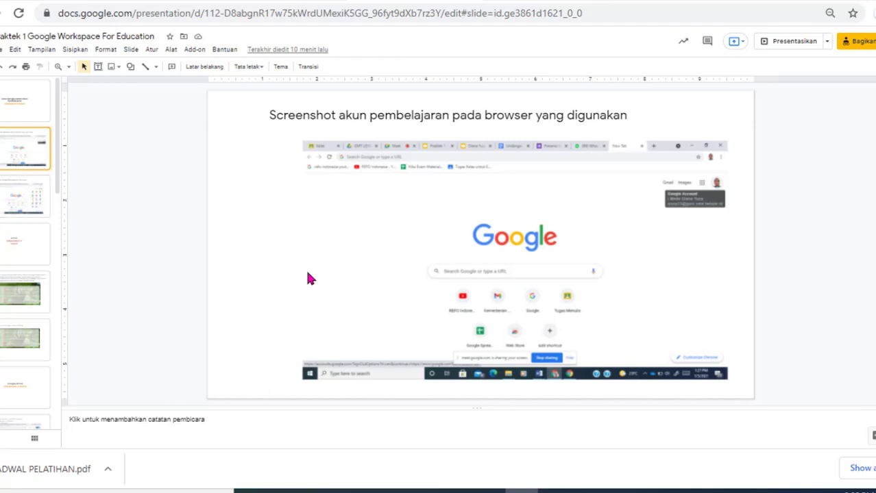
Step: Navigate through the deck to the slide holding the Drive screenshot
click(10, 206)
click(14, 246)
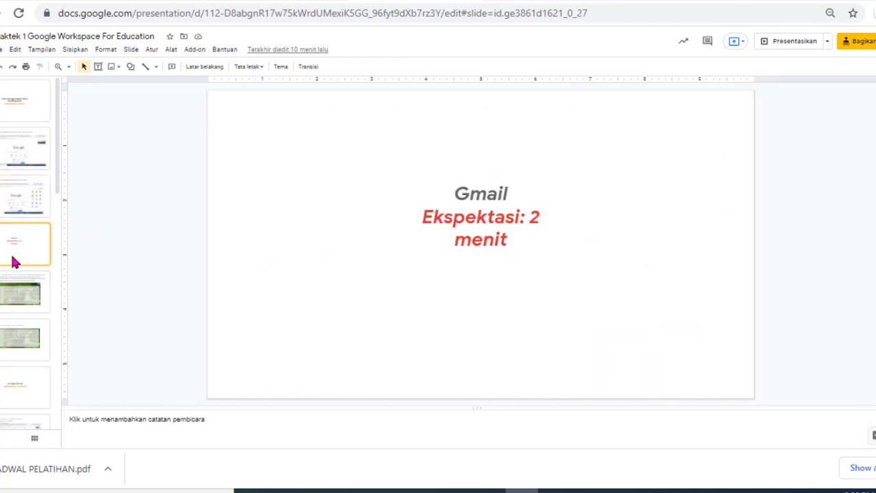
click(12, 206)
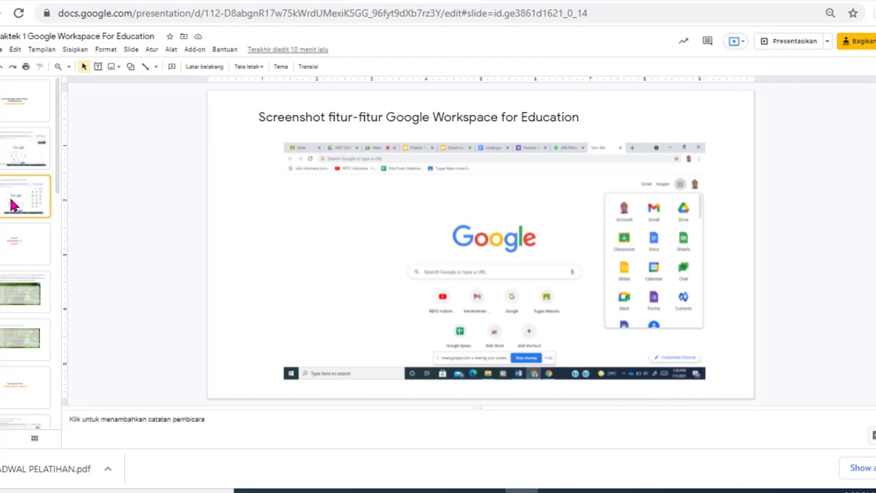
key(Down)
key(Down)
key(Down)
key(Down)
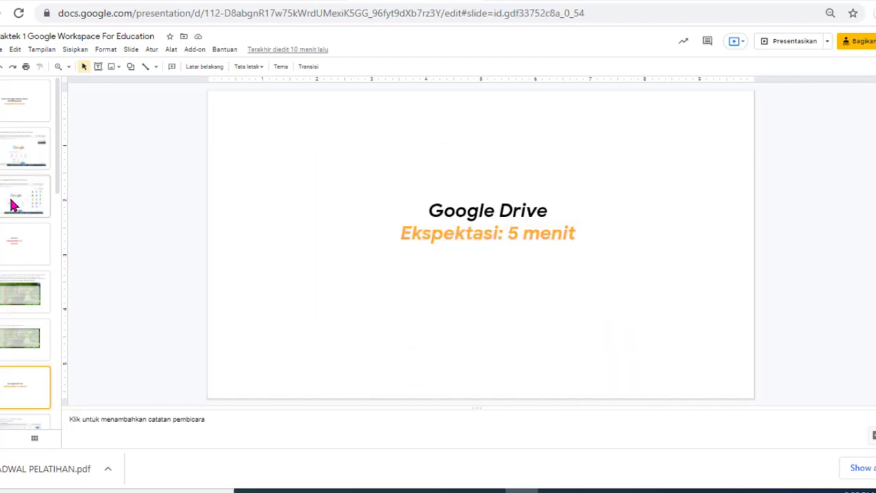
key(Down)
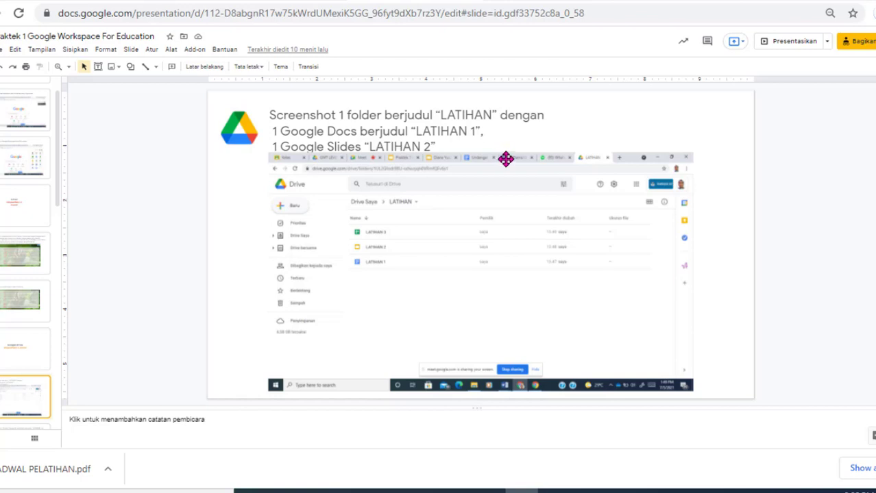
Step: Drag the Drive screenshot lower so the LATIHAN 3 line shows, then switch to Drive
click(482, 155)
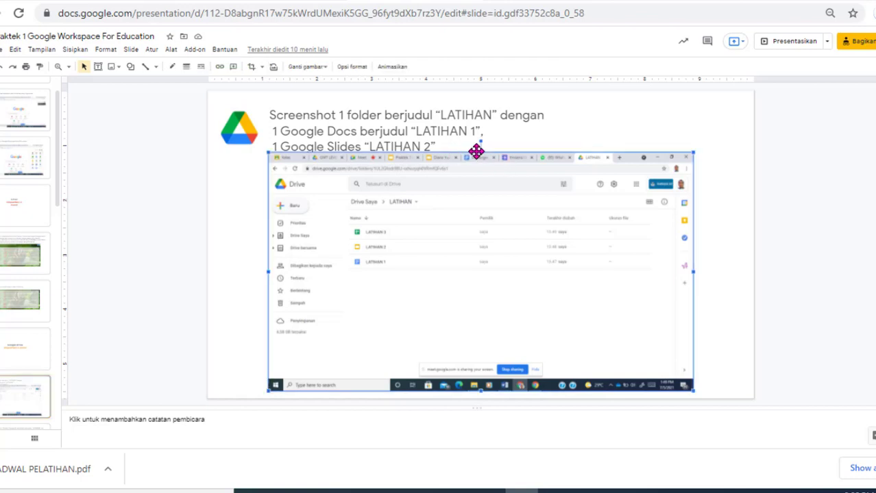
drag(481, 166, 481, 174)
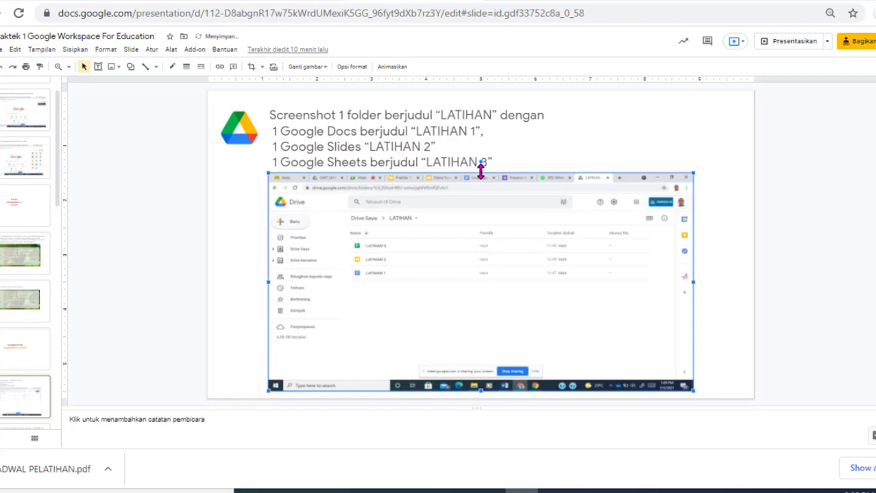
click(654, 140)
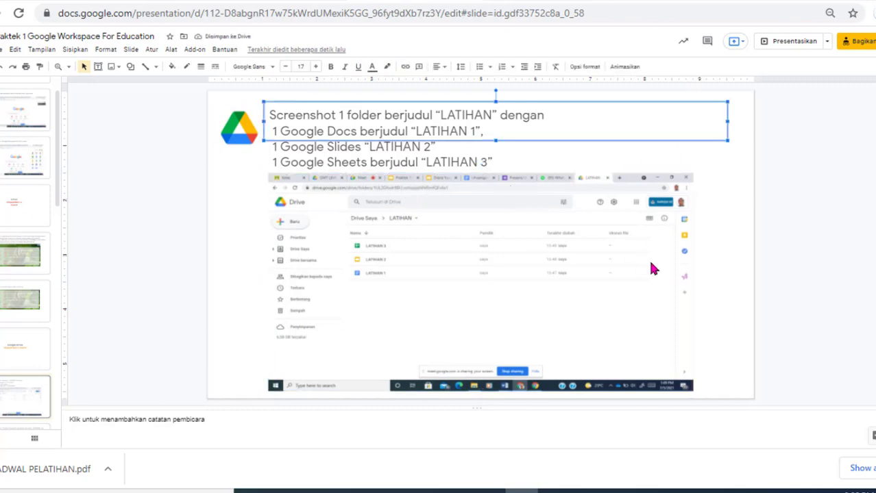
click(717, 299)
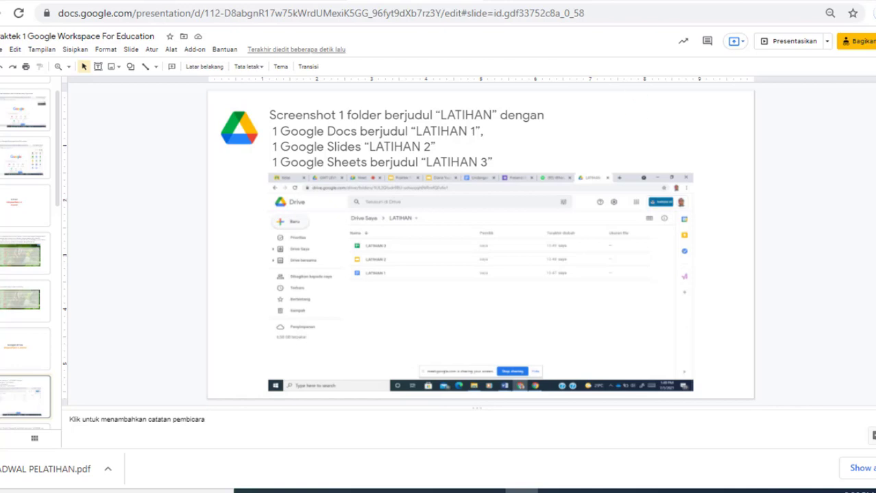
click(525, 1)
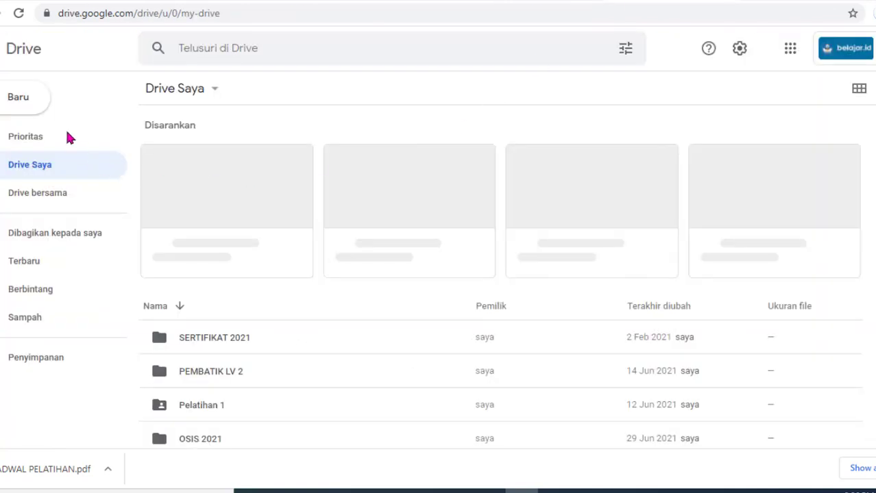
Step: Create a new folder named LATIHAN in My Drive
click(18, 98)
click(5, 104)
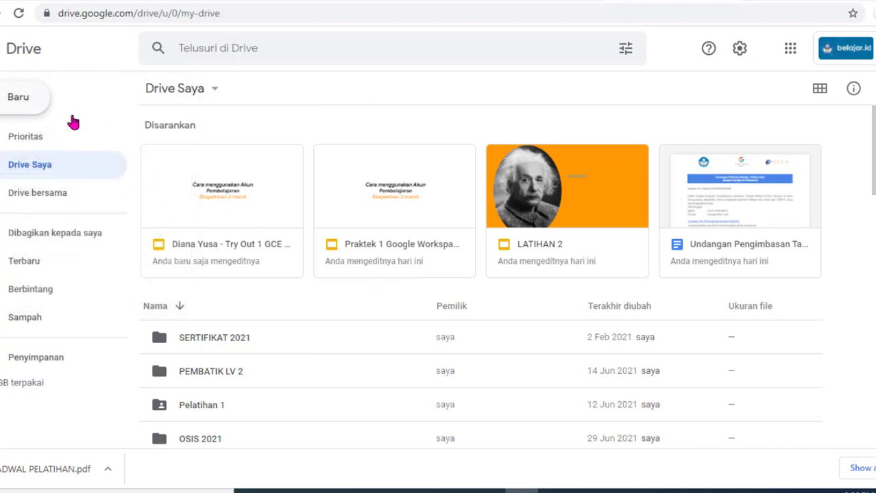
click(14, 98)
click(3, 93)
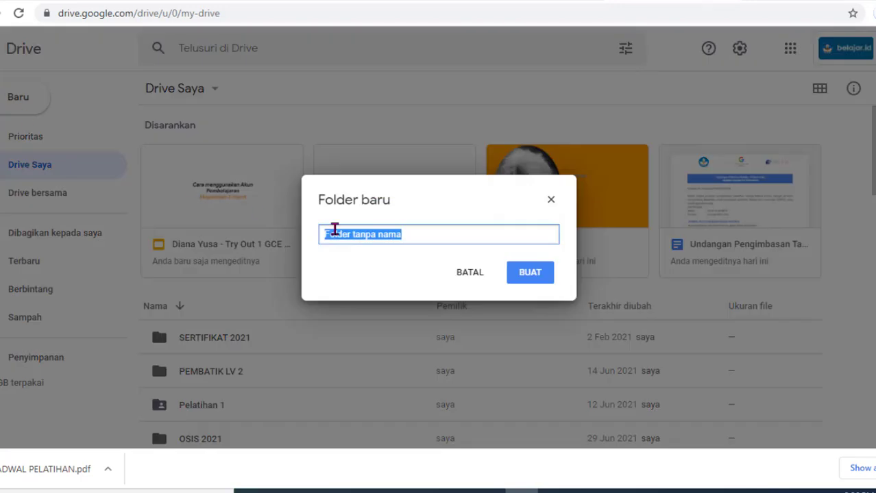
text(LA)
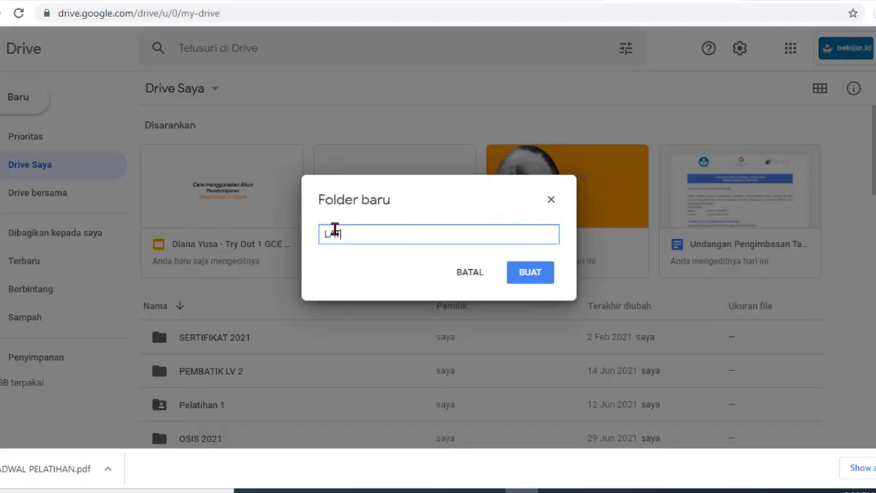
text(TIHAN)
click(531, 273)
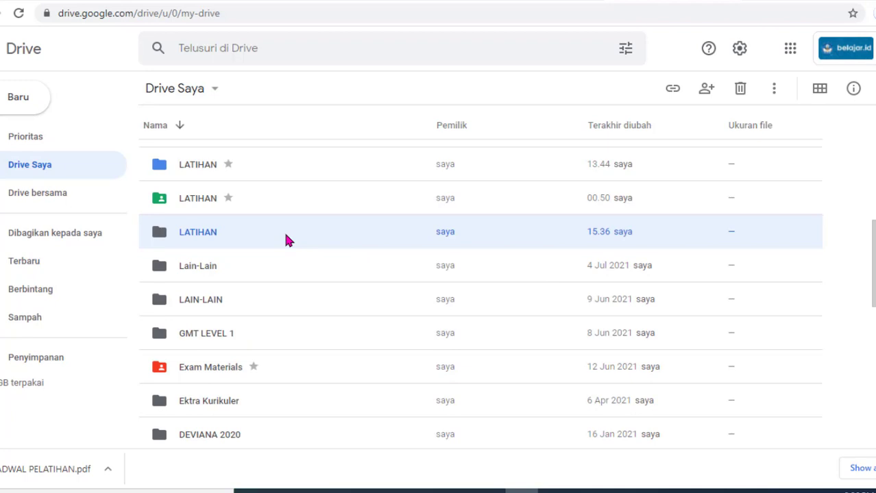
Step: Go into the new, still-empty LATIHAN folder
double_click(227, 233)
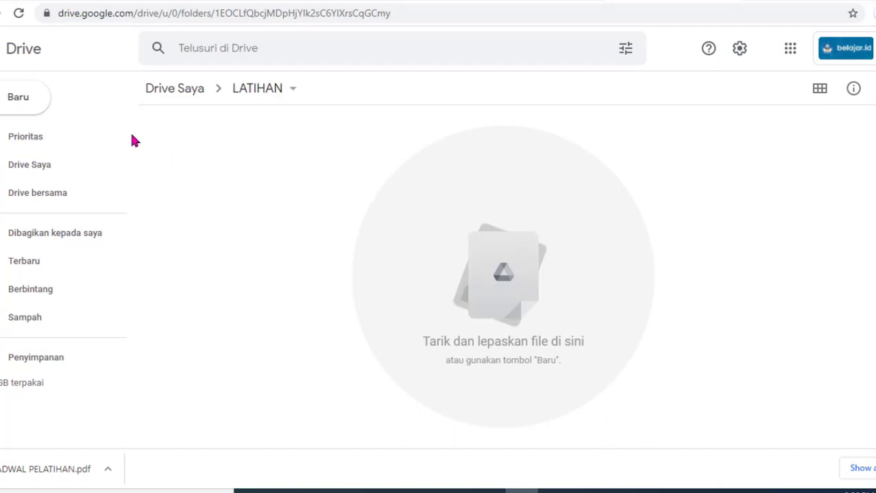
click(18, 105)
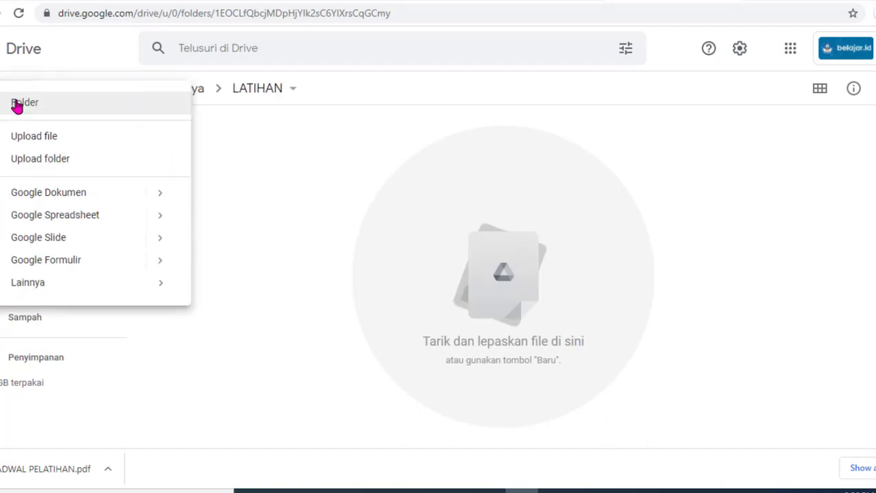
click(229, 129)
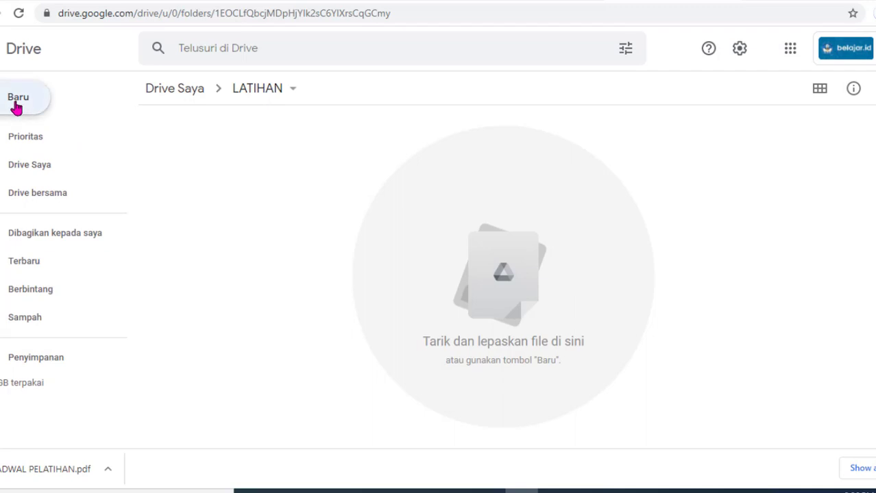
Step: Create a blank Google Docs document in LATIHAN and rename it from its untitled default to LATIHAN 1
click(16, 105)
click(55, 201)
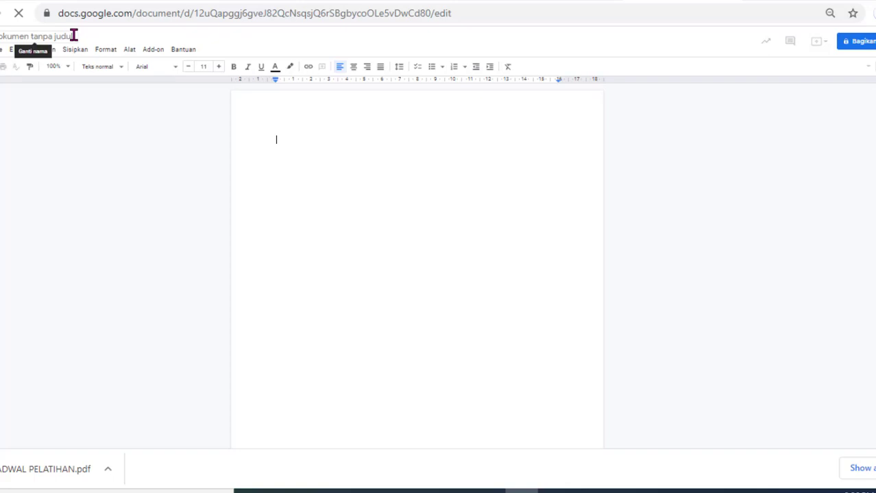
drag(72, 34, 5, 35)
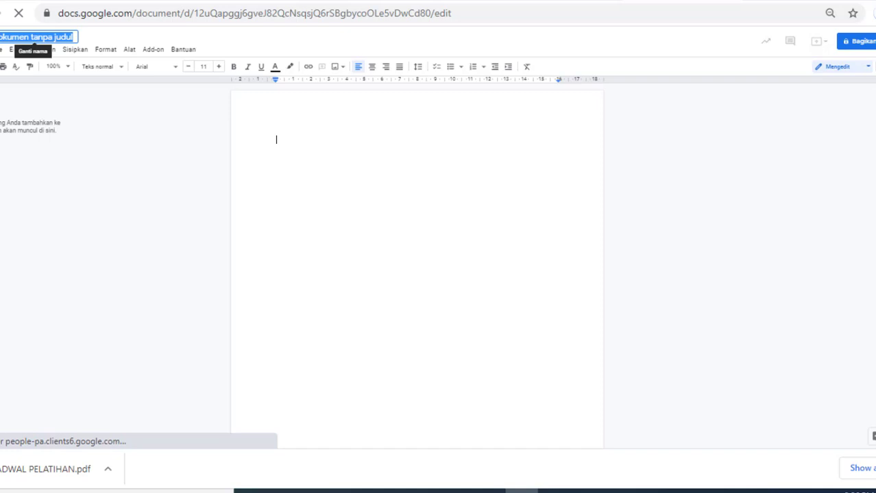
key(BackSpace)
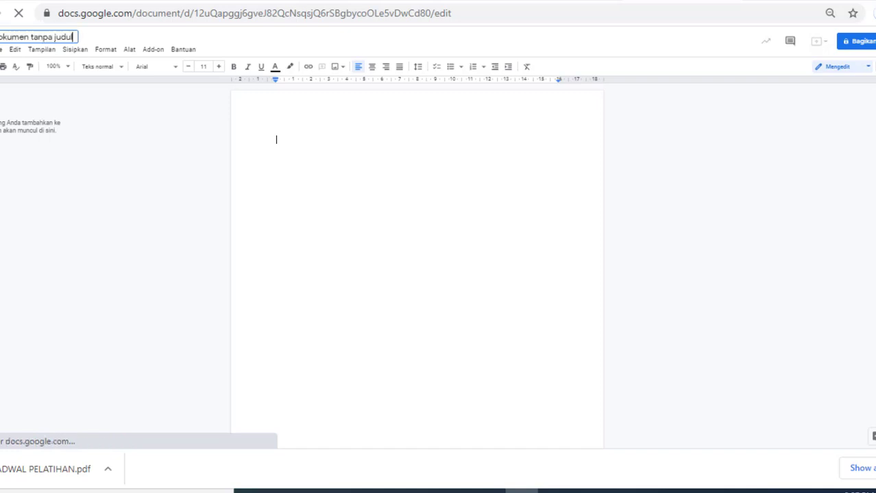
drag(73, 37, 0, 37)
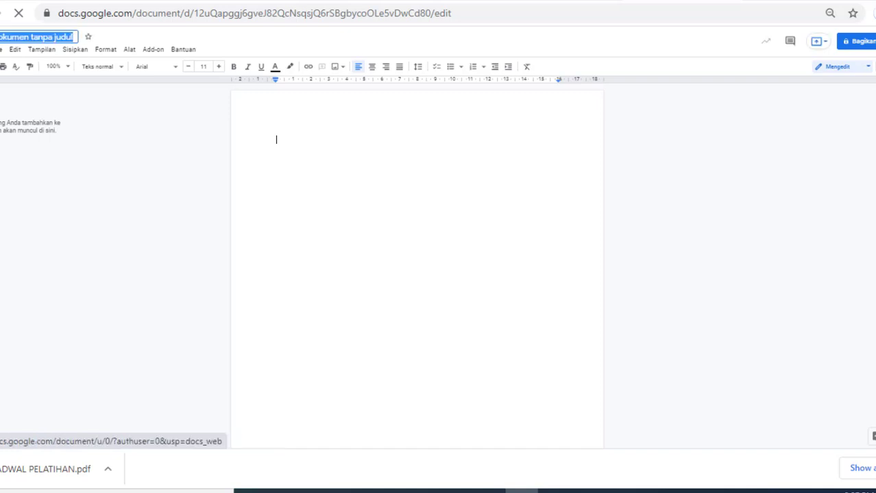
text(JADWAL PELATIHAN)
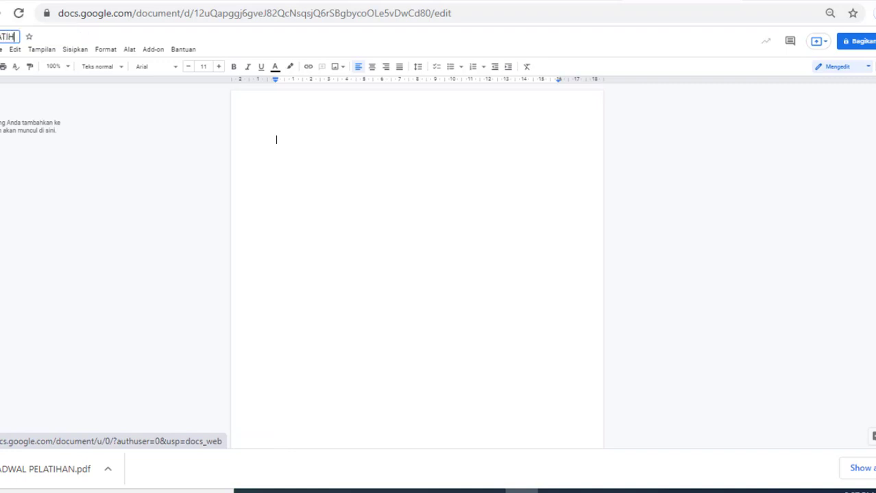
text( 1)
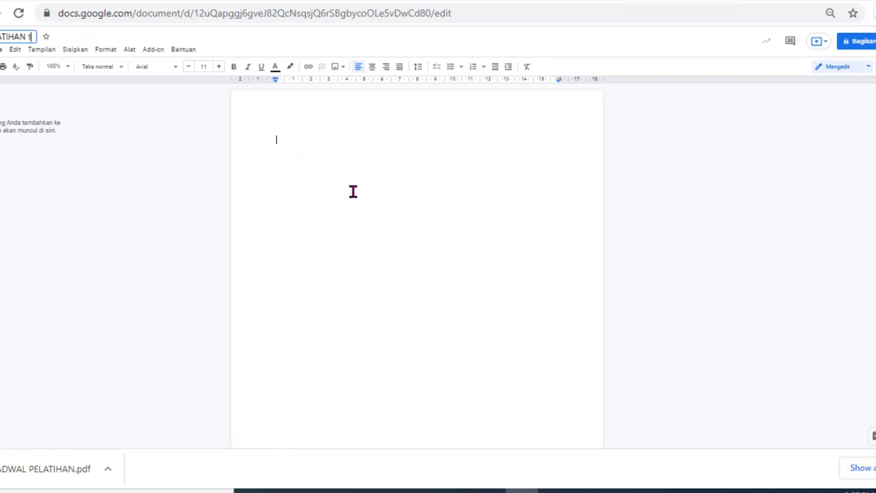
click(353, 191)
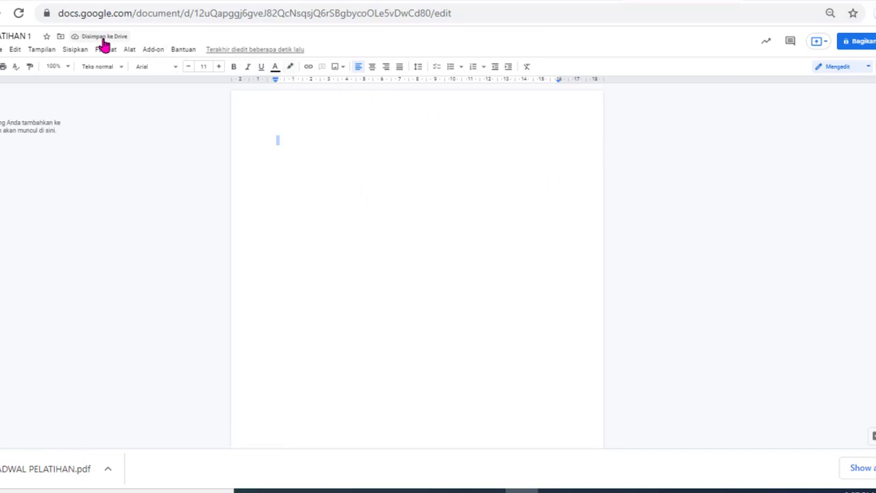
Step: Create a new Google Slides presentation in the LATIHAN folder titled LATIHAN 2
click(727, 0)
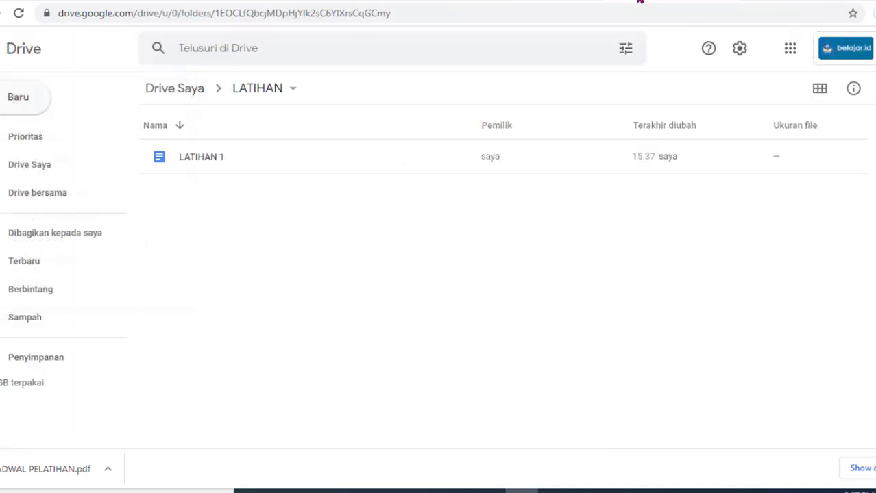
click(16, 103)
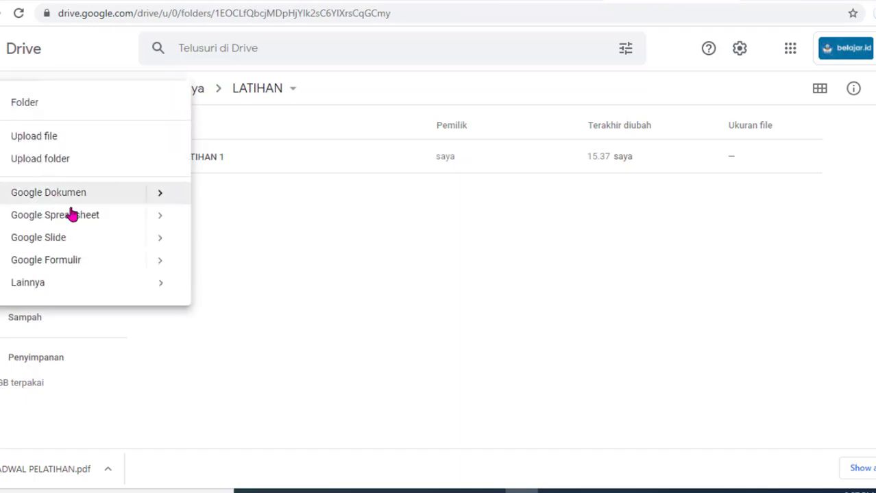
click(101, 238)
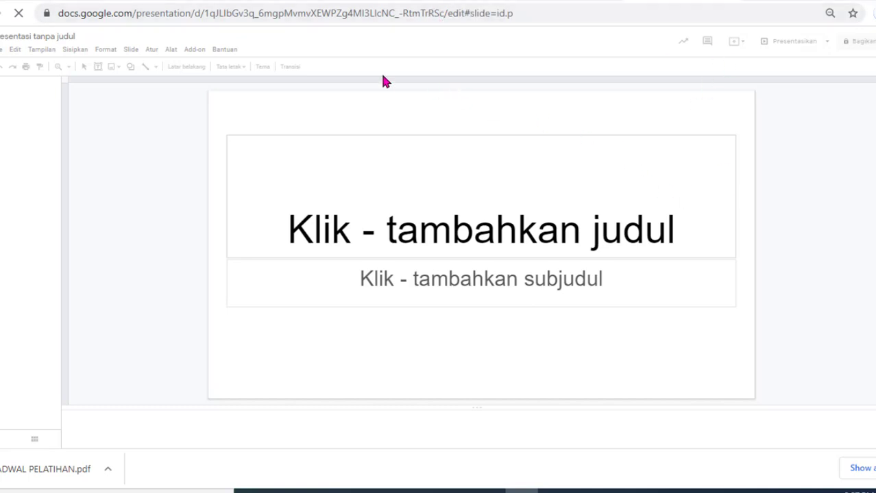
click(78, 36)
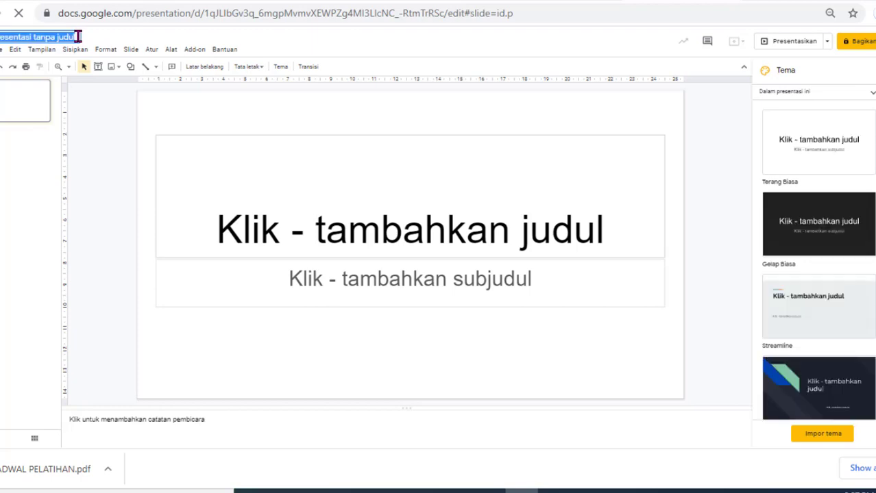
text(PELATIHAN 2)
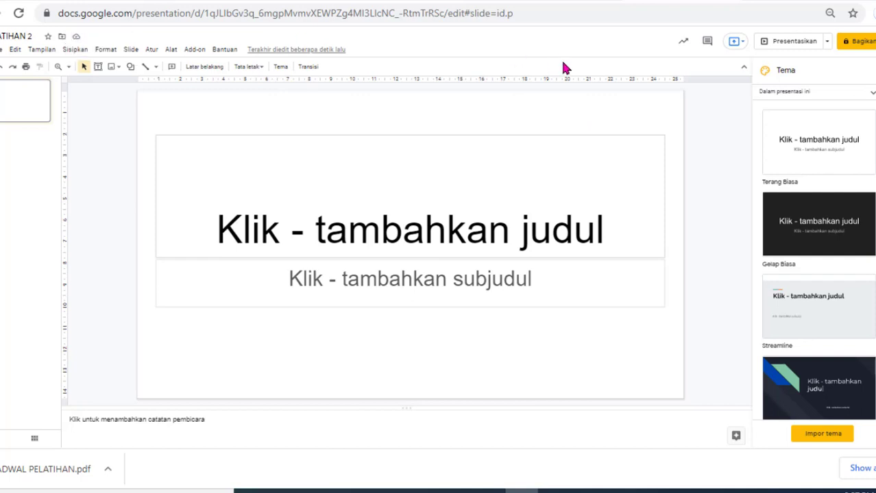
click(730, 0)
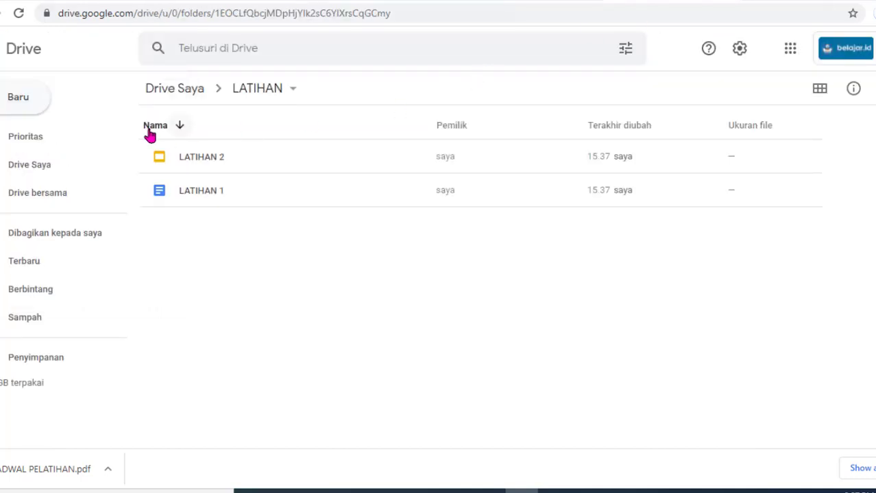
Step: Create a new Google Sheets spreadsheet in the LATIHAN folder and give it a first name
click(15, 103)
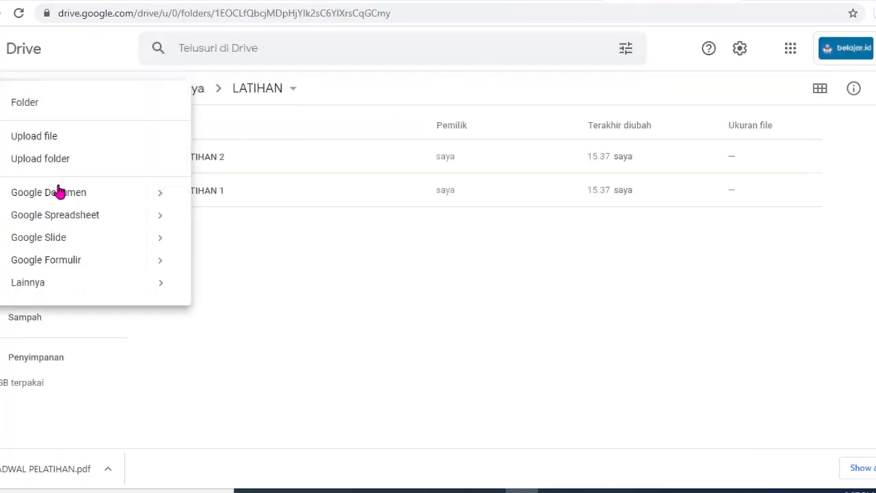
click(80, 220)
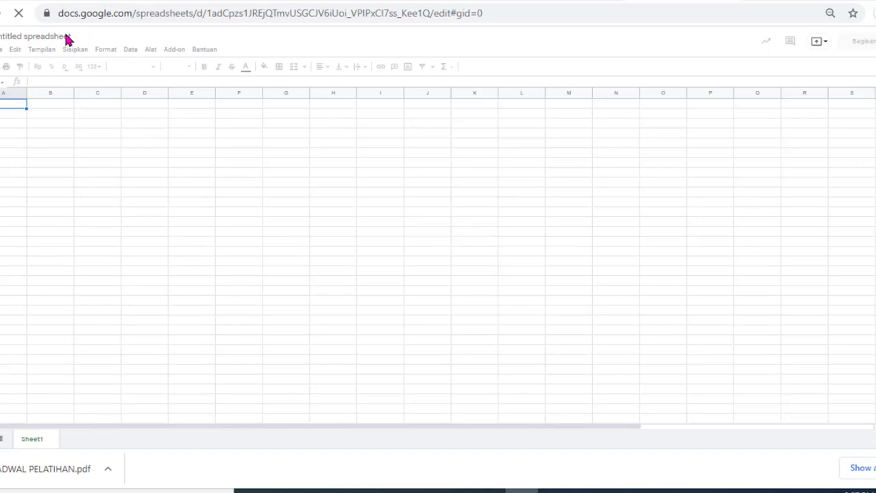
click(68, 37)
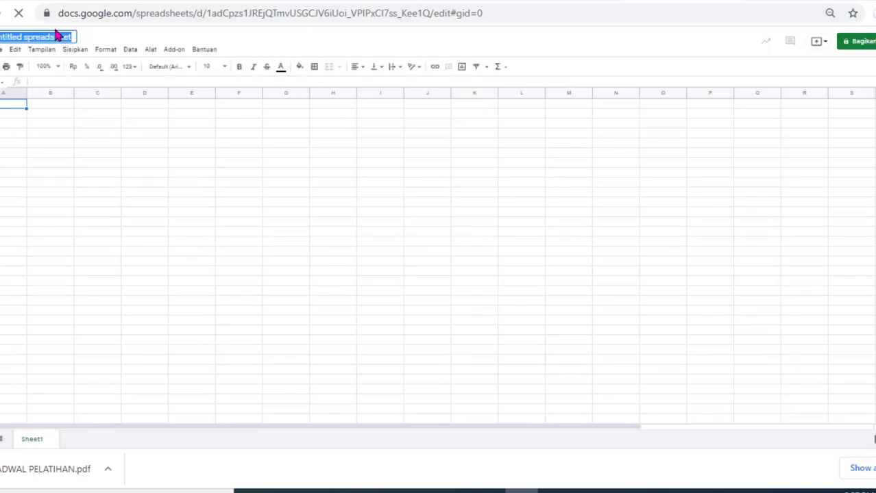
click(71, 37)
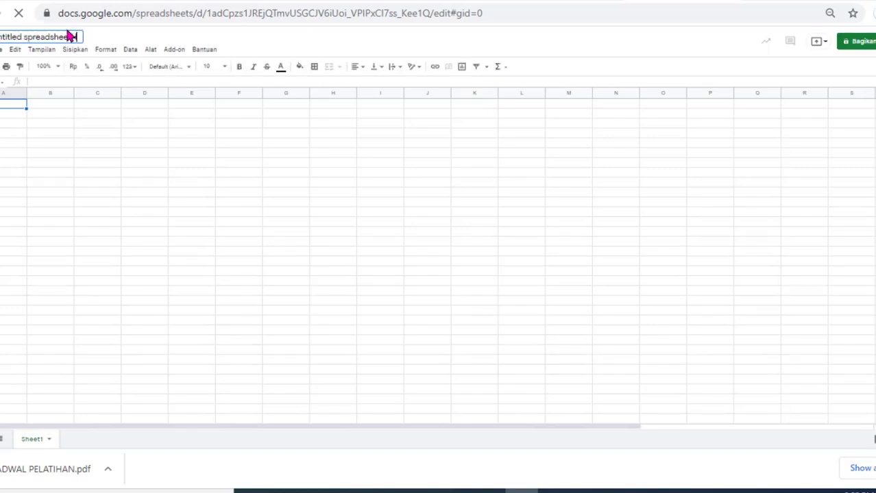
text(HAN)
key(Return)
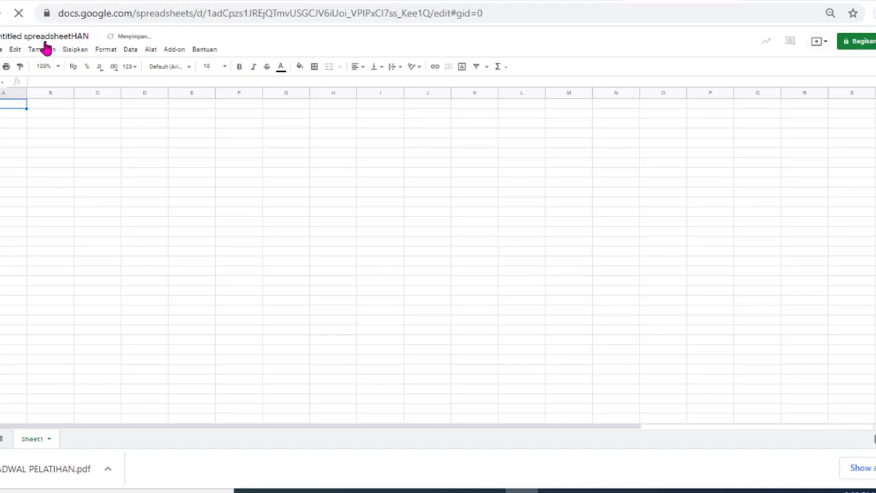
Step: Replace the spreadsheet title with LATIHAN 3 and return to the Drive folder
click(10, 35)
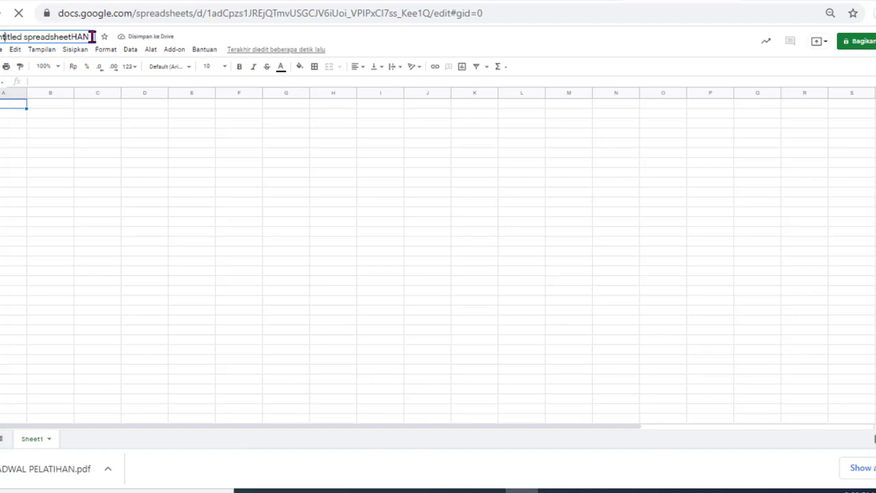
drag(89, 36, 7, 37)
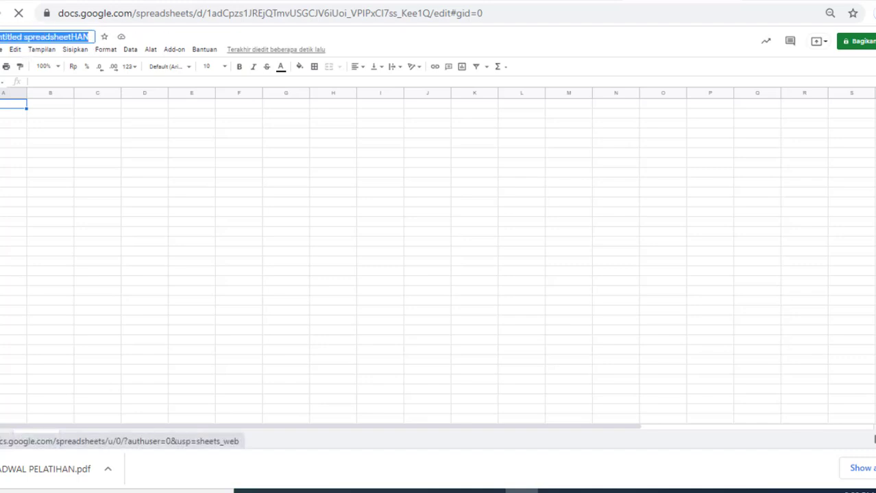
key(BackSpace)
text(ATIHAN 3)
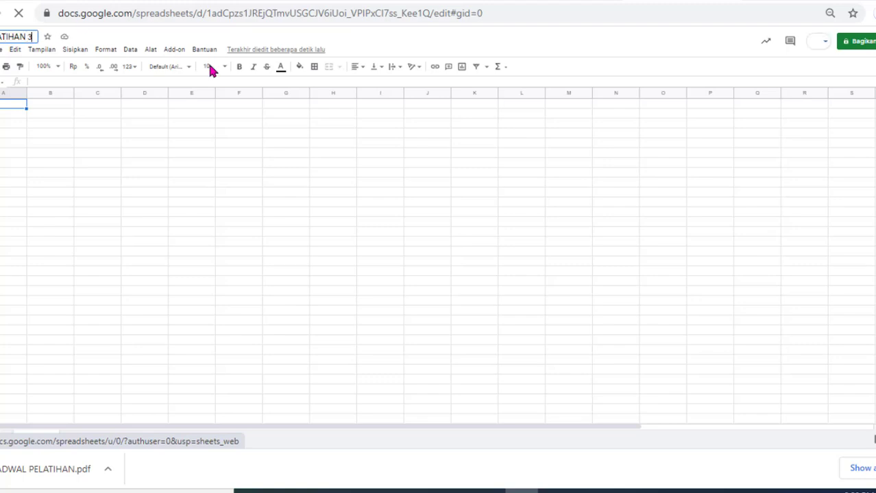
key(Return)
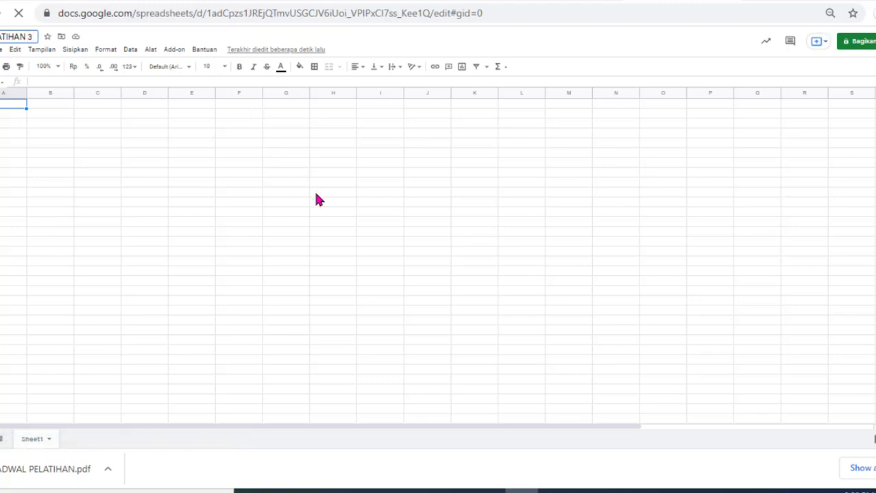
click(238, 173)
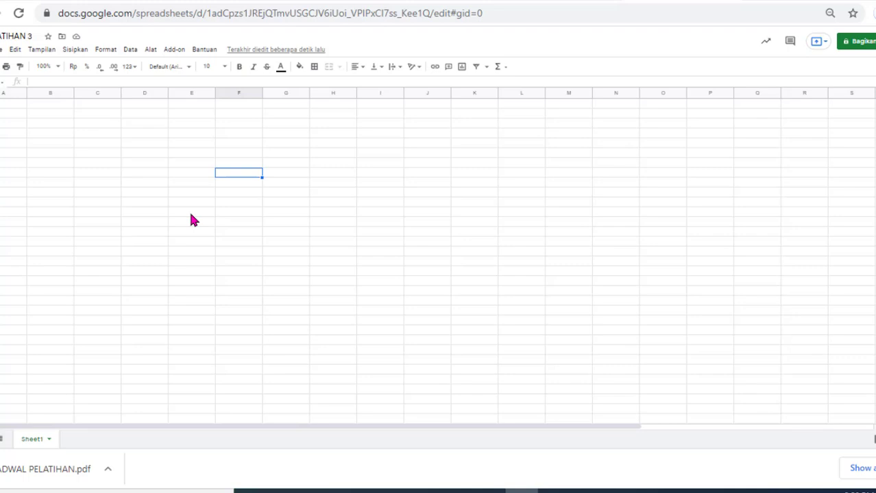
click(725, 1)
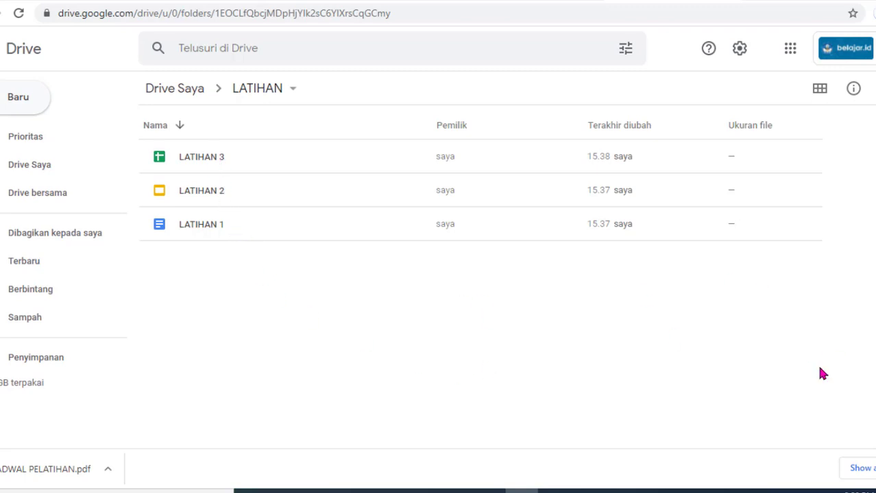
Step: Paste the Drive folder screenshot below the instructions, shrunk so the LATIHAN 3 line shows
click(499, 0)
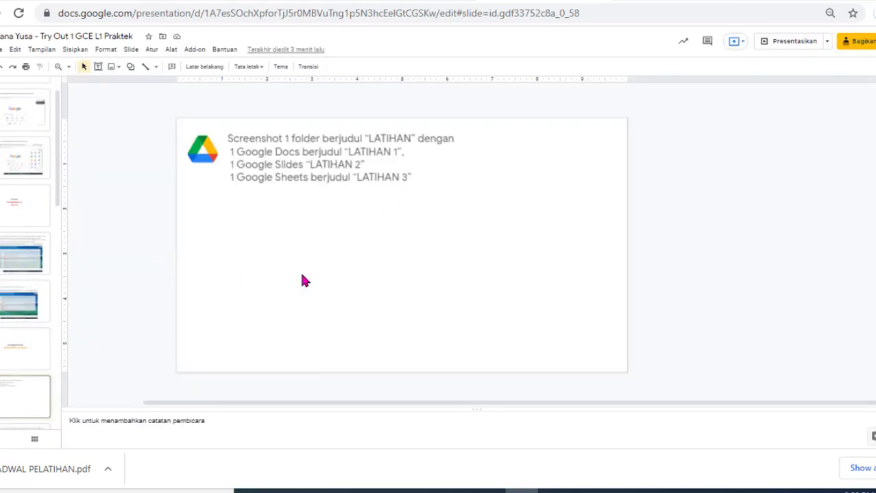
key(ctrl+v)
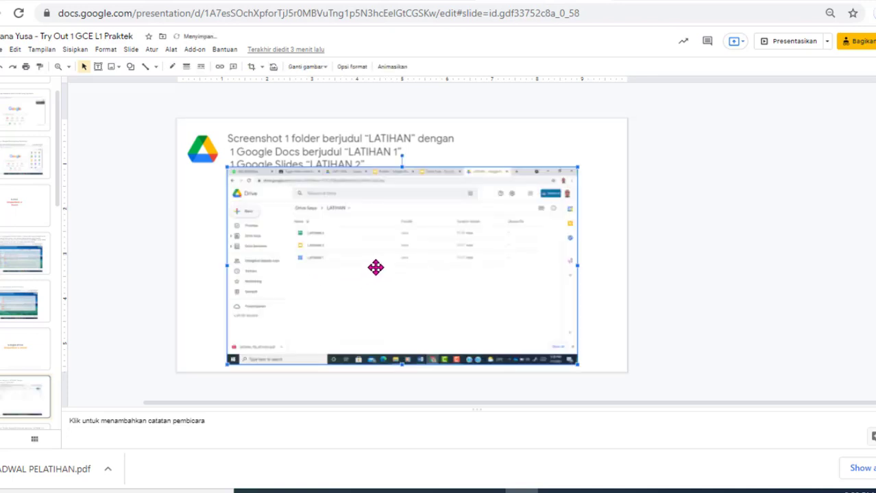
drag(379, 264, 381, 281)
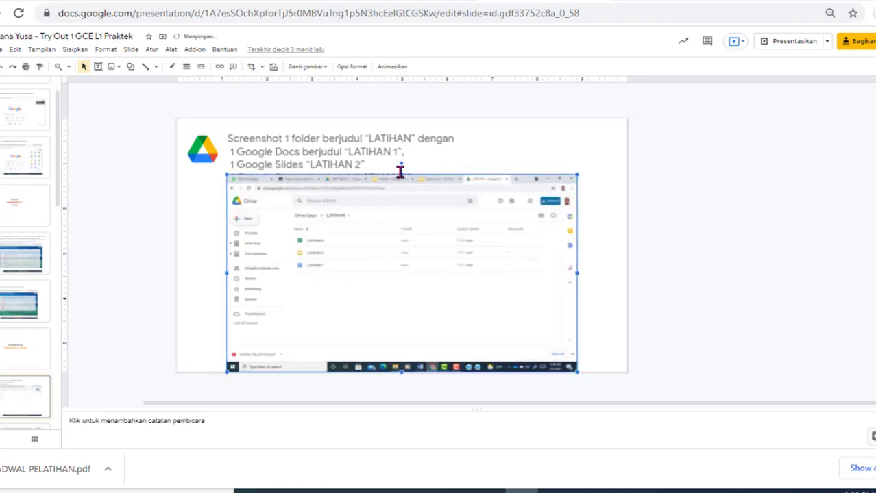
drag(402, 194, 403, 195)
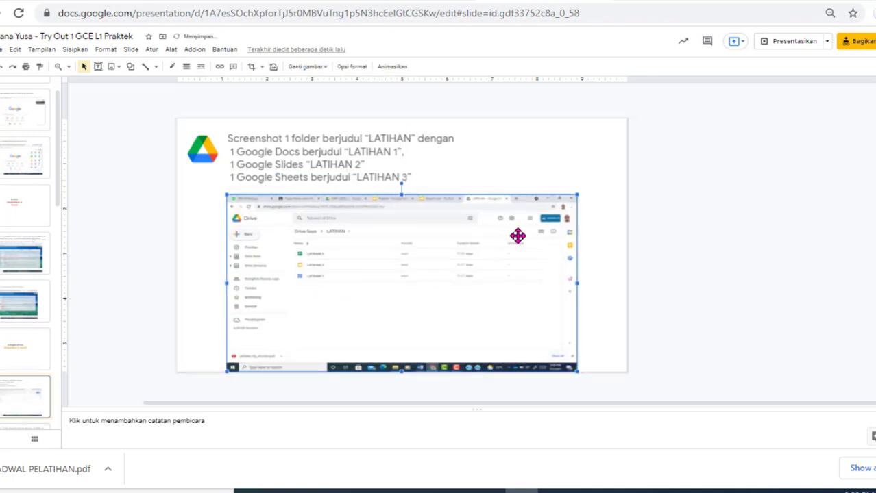
click(595, 282)
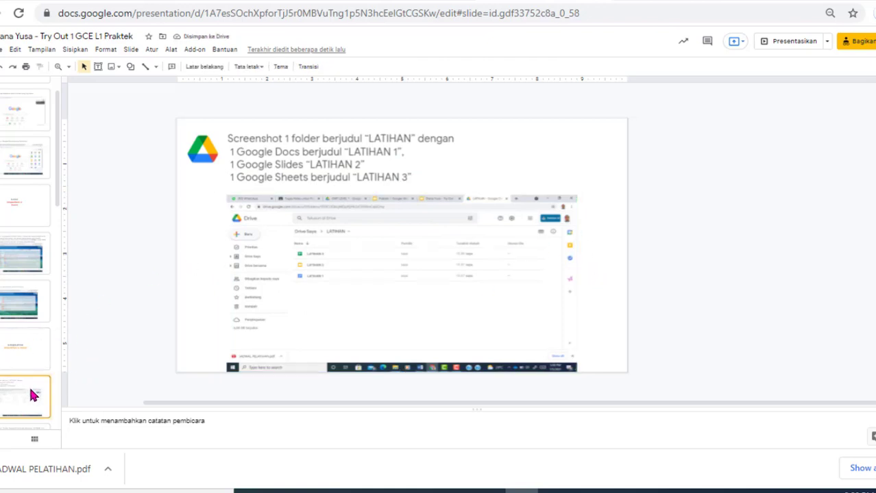
Step: Copy the e-mail address from the next slide's link
key(Down)
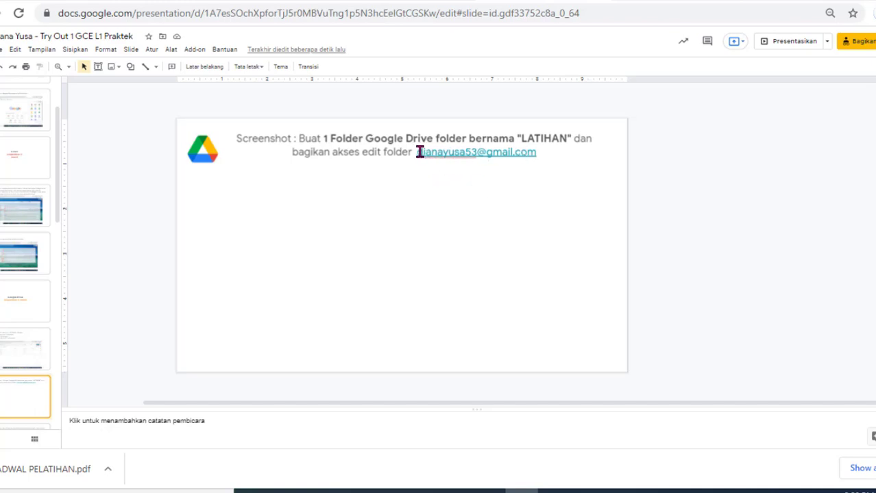
click(526, 155)
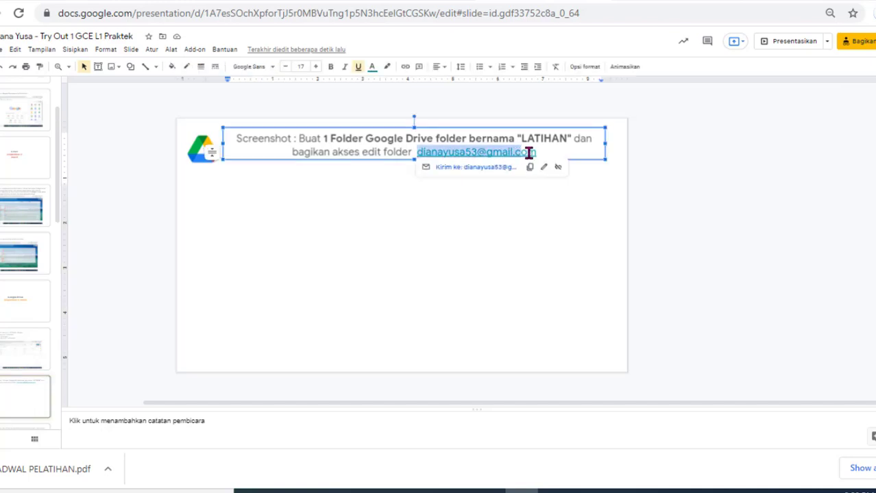
click(529, 169)
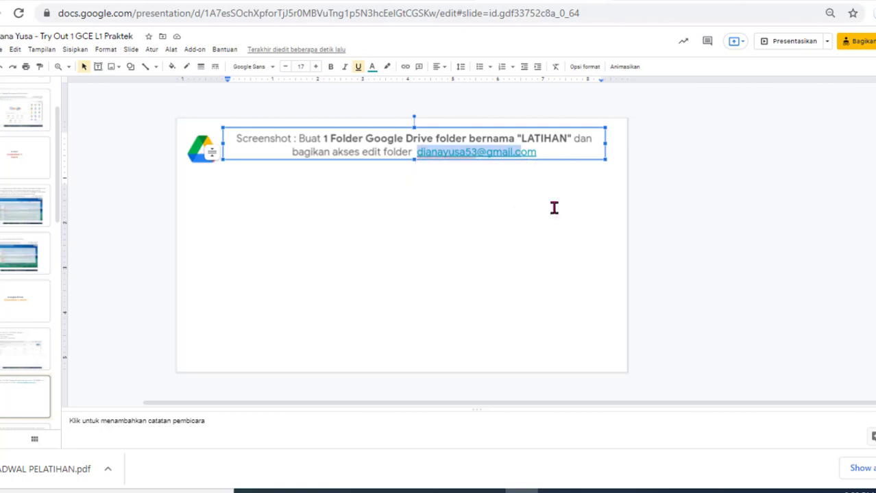
click(666, 1)
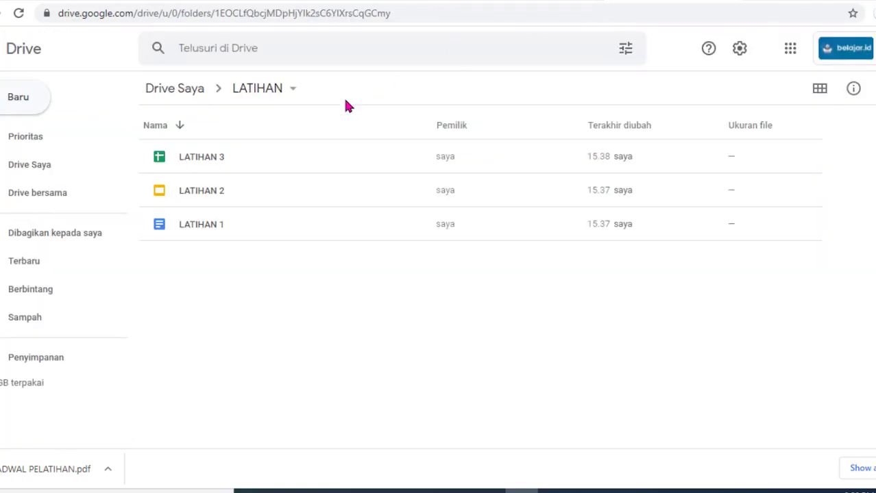
Step: Add the copied e-mail address, minus its 'mailto:' prefix, as a recipient for sharing LATIHAN
click(292, 95)
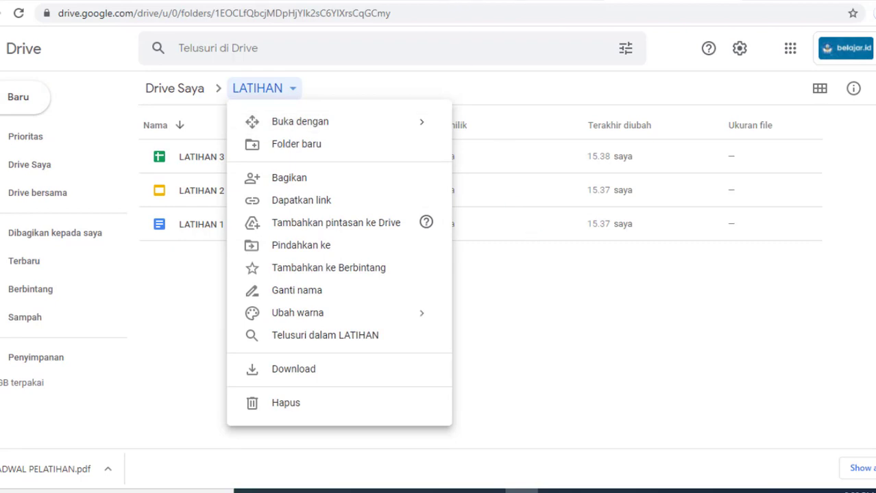
click(538, 2)
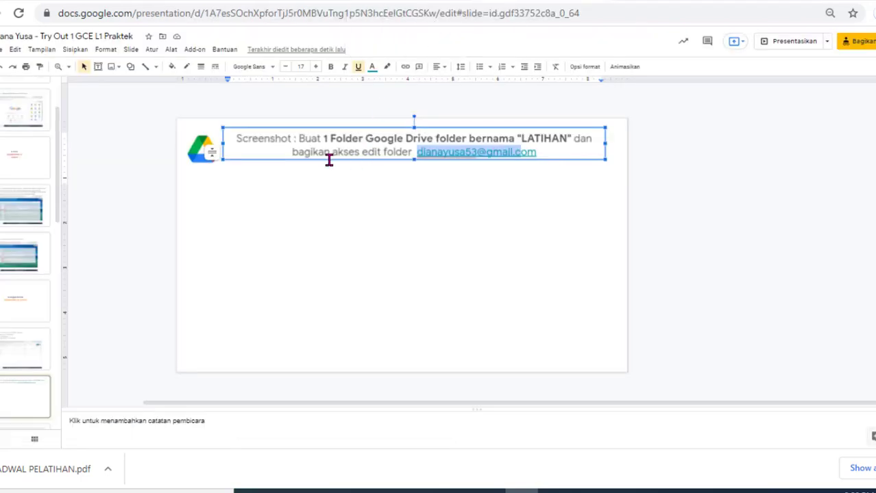
click(629, 2)
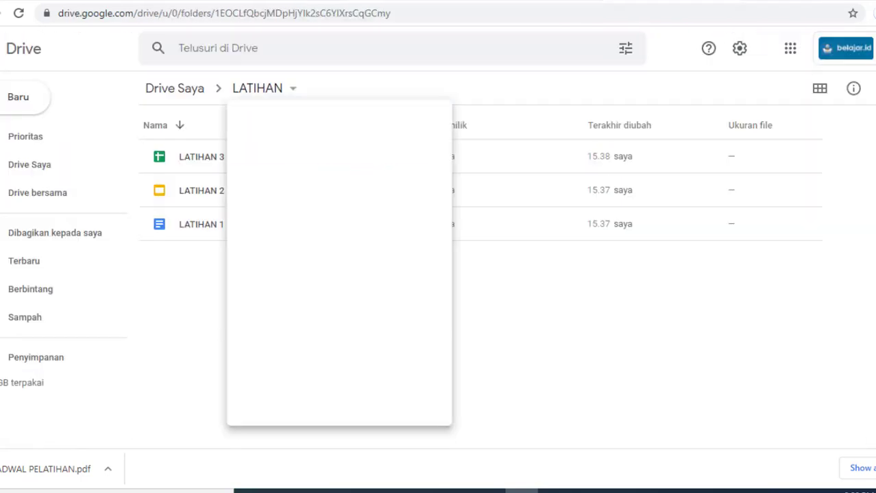
click(288, 94)
click(294, 180)
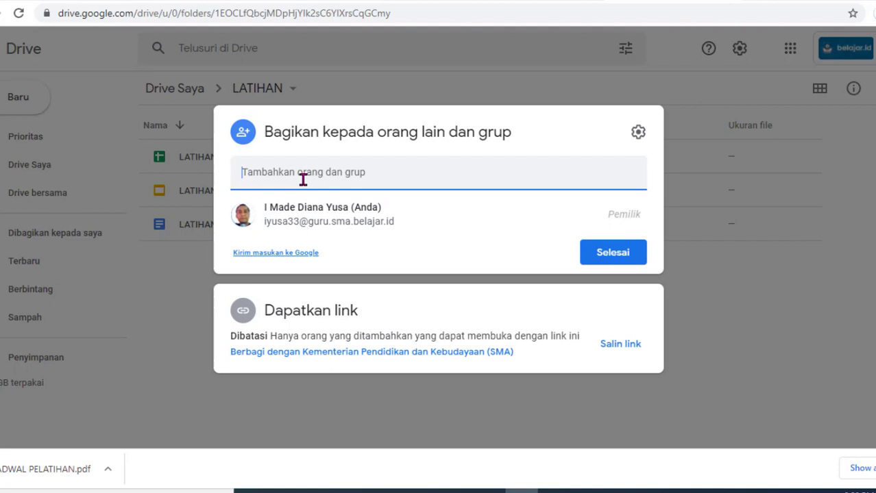
key(ctrl+v)
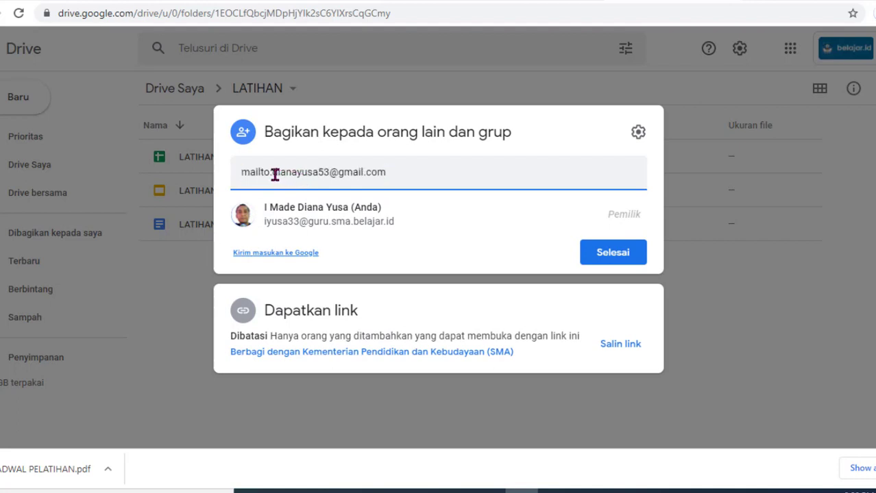
click(272, 174)
key(BackSpace)
key(BackSpace)
key(BackSpace)
key(BackSpace)
key(BackSpace)
key(BackSpace)
key(BackSpace)
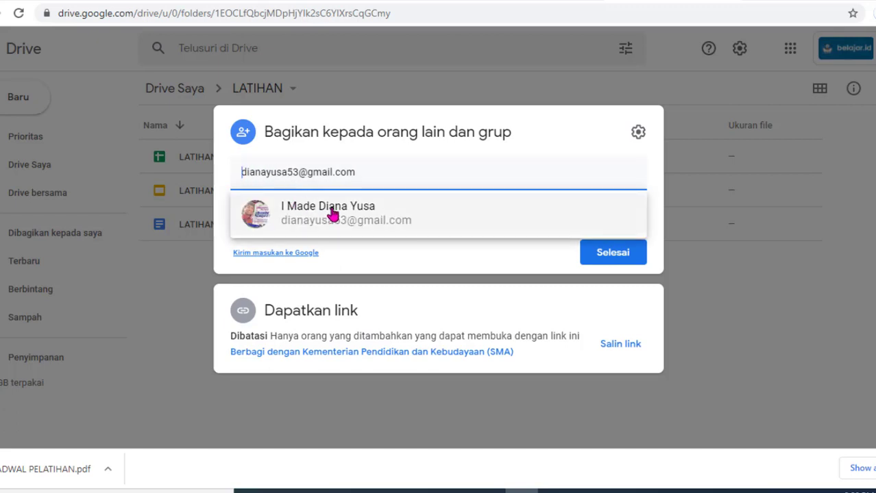
click(383, 205)
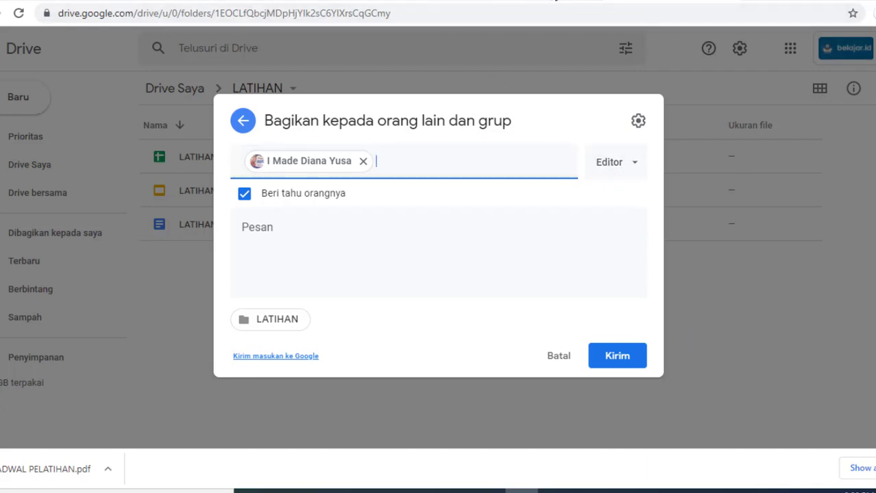
key(ctrl+shift+Tab)
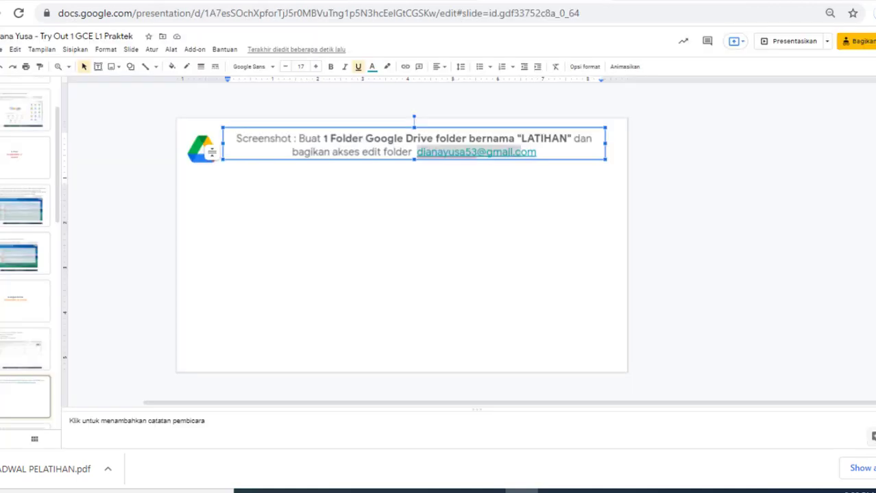
Step: Paste the share-dialog screenshot onto the folder-sharing slide and go to the next slide
click(429, 236)
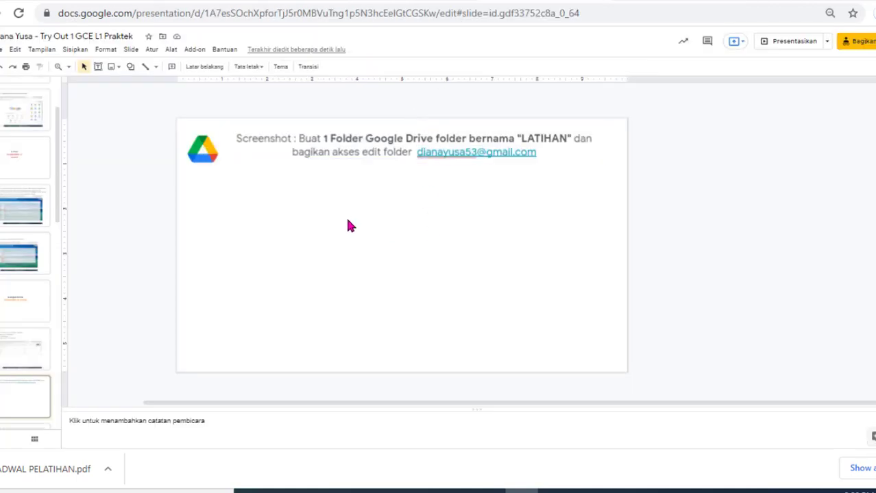
key(ctrl+v)
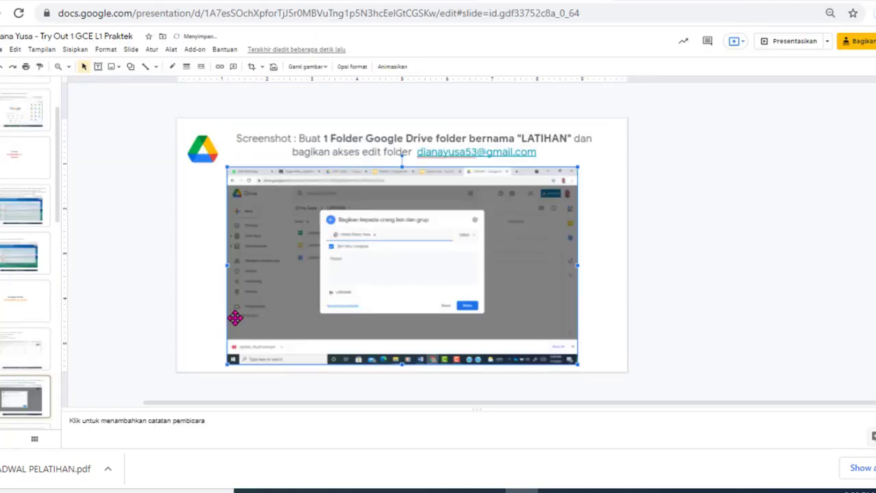
click(25, 394)
key(Down)
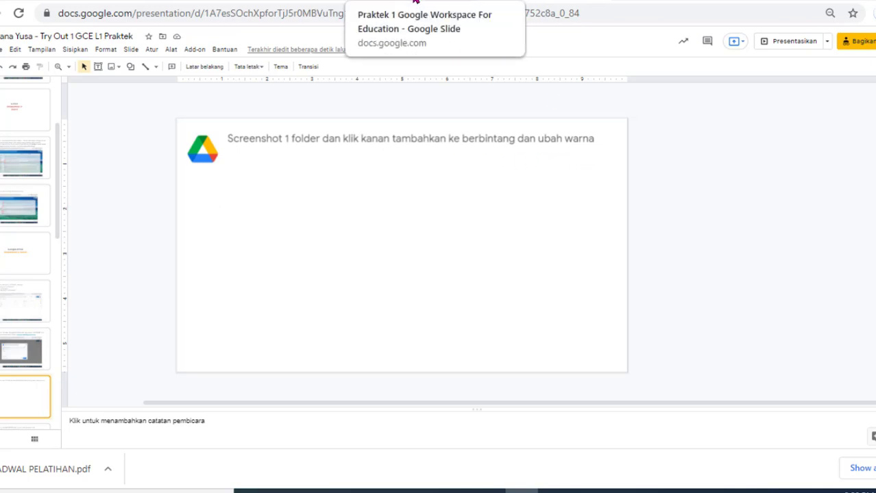
Step: Browse the Praktek 1 example slides back to the Screenshot 1 folder slide
click(416, 3)
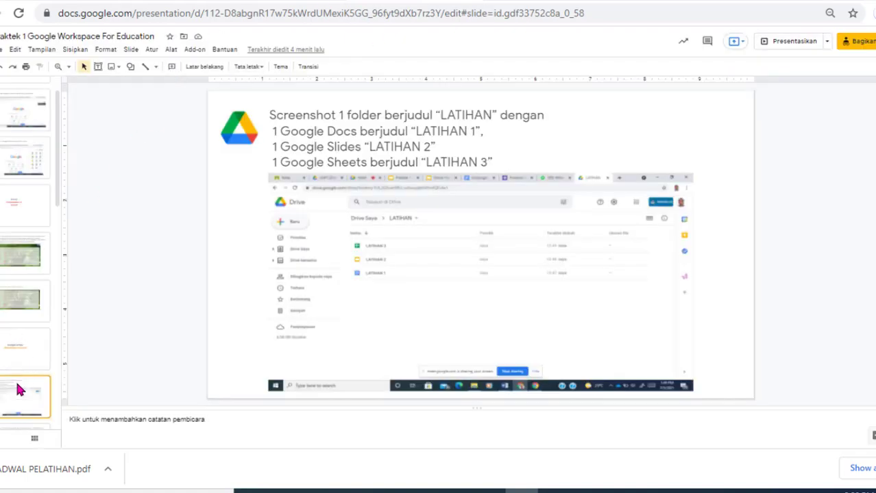
key(Down)
key(Down)
key(Down)
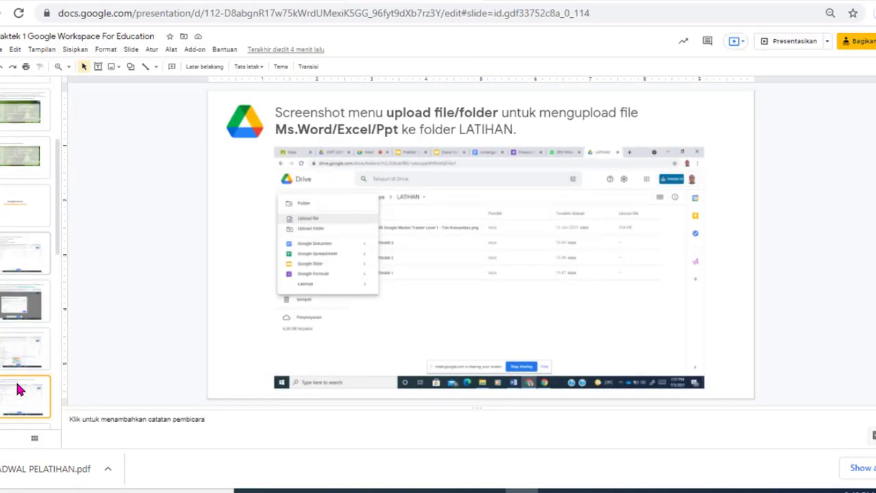
key(Up)
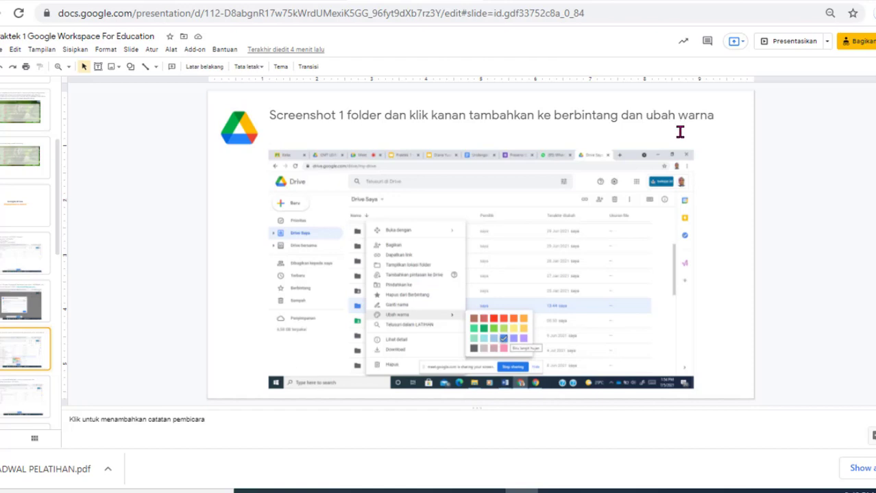
click(607, 1)
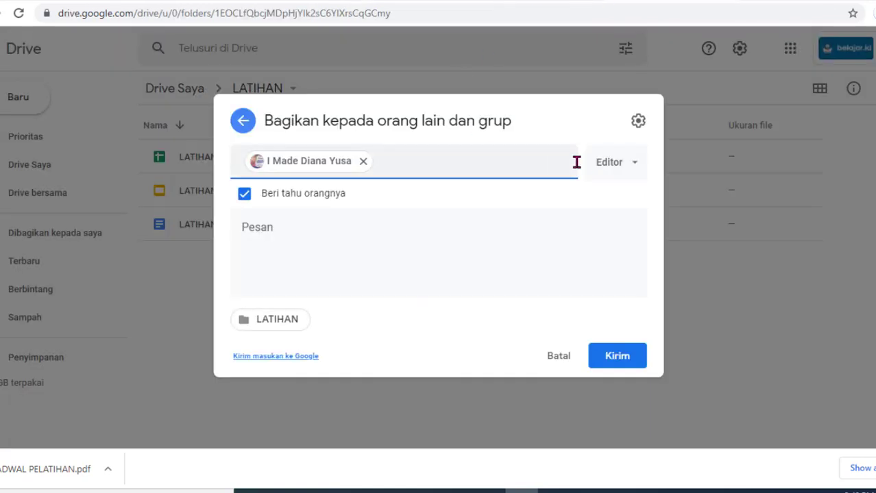
Step: Cancel the share invitation, close the dialog and go to Drive Saya
click(557, 369)
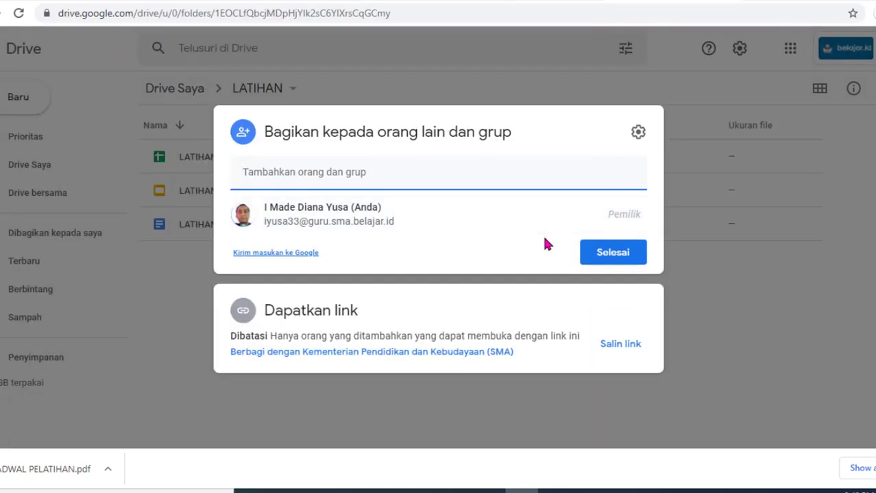
click(617, 252)
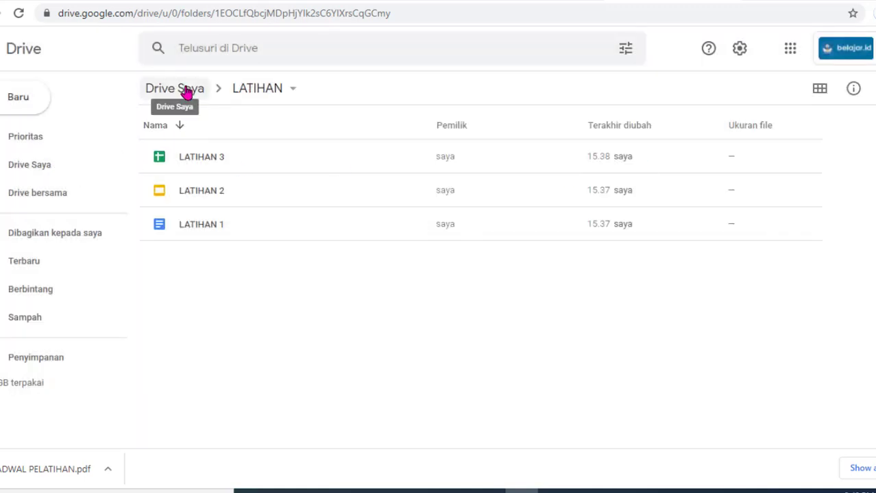
click(8, 171)
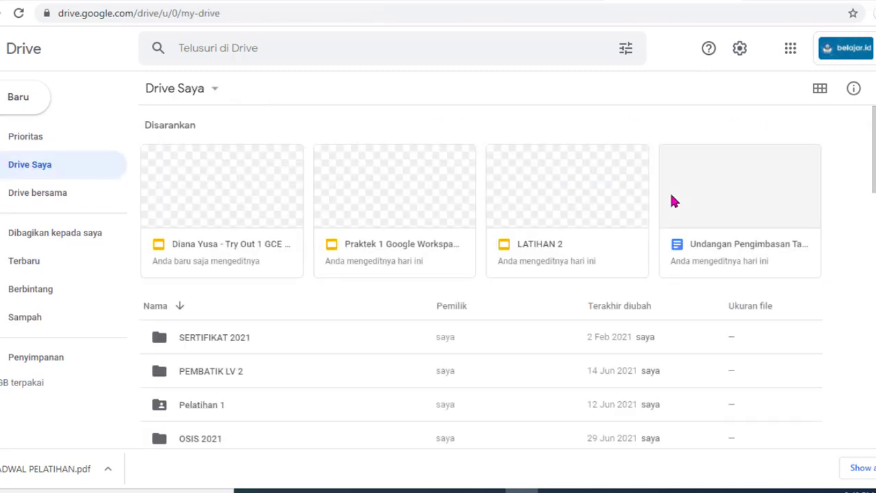
Step: Add the LATIHAN folder modified at 15.36 to Starred
scroll(480, 274, down, 2)
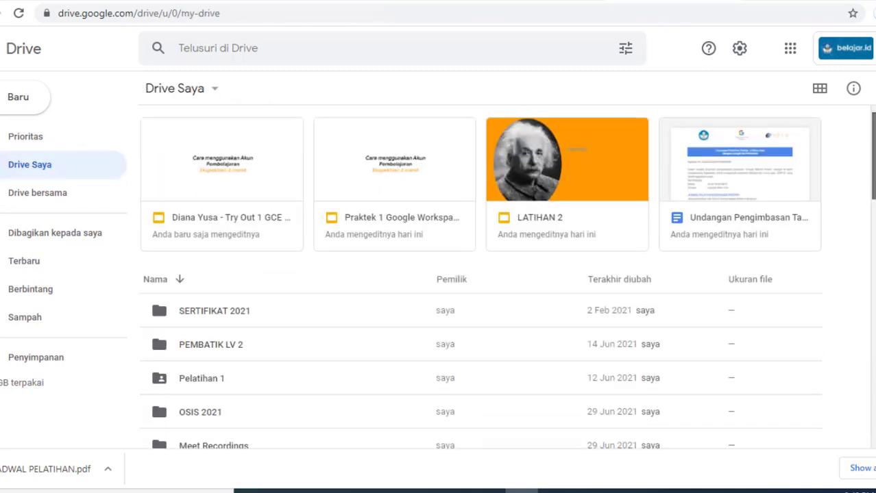
scroll(480, 295, down, 3)
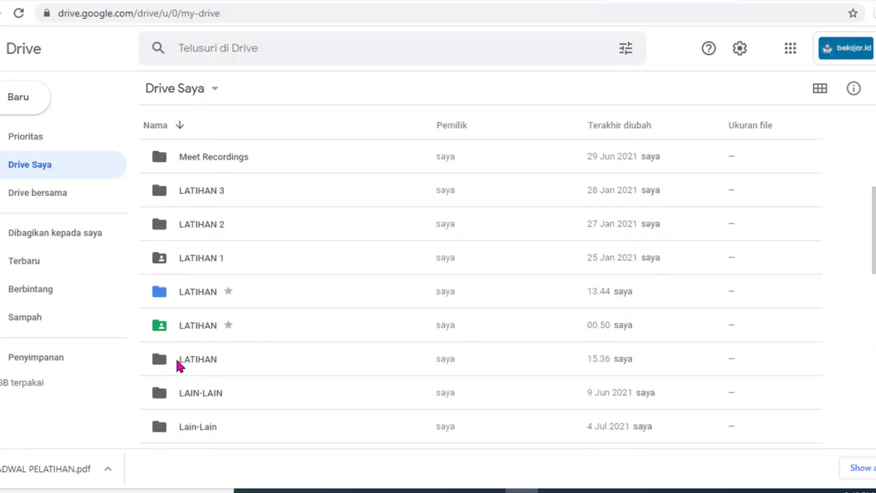
click(177, 363)
right_click(176, 363)
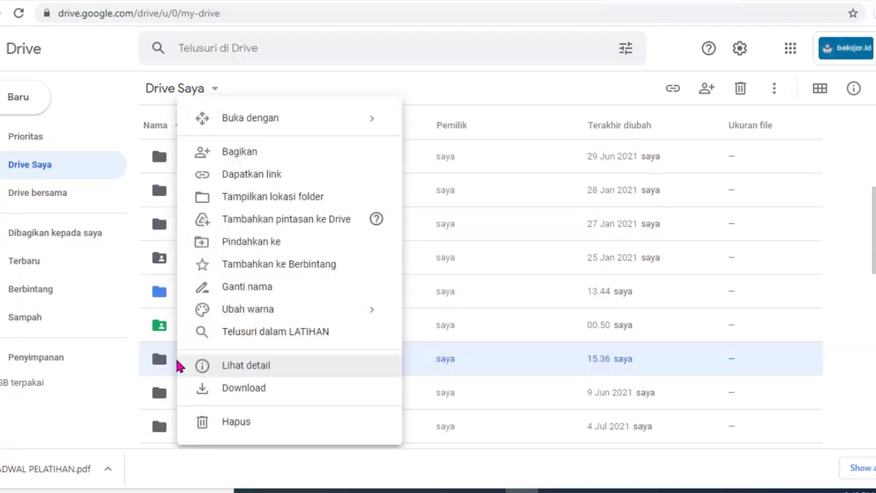
click(272, 268)
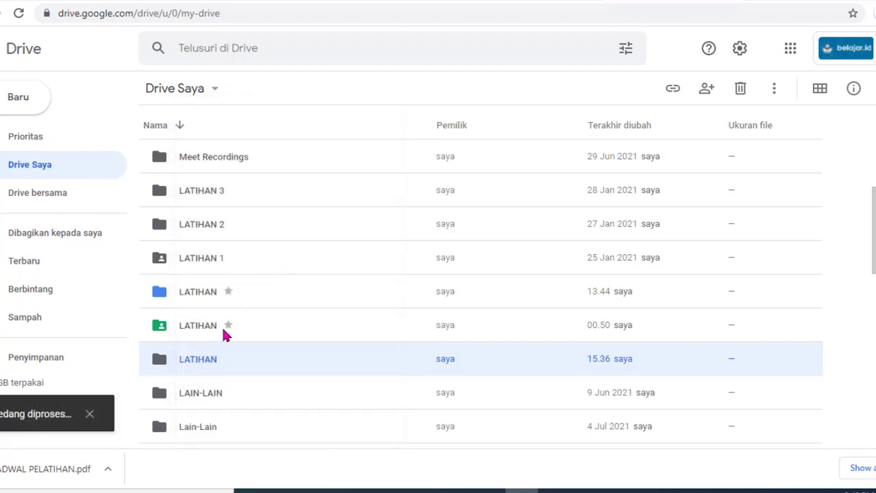
right_click(209, 364)
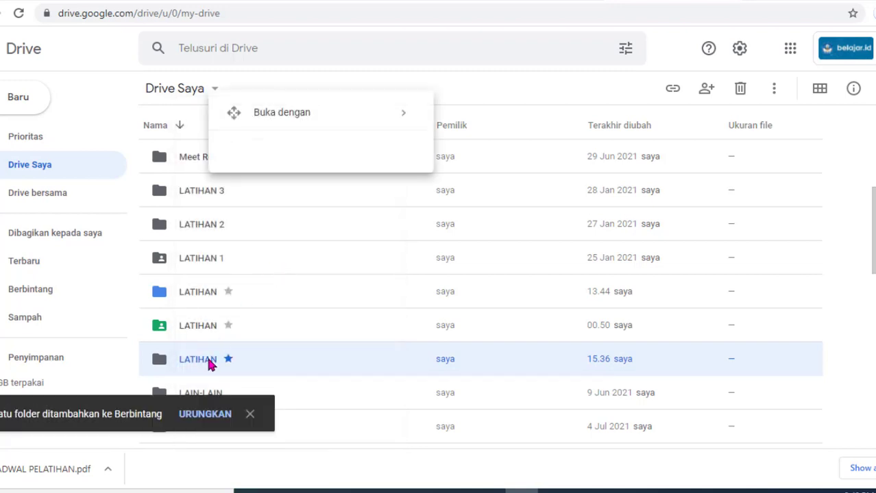
Step: Show the LATIHAN folder's details and change its colour to orange
click(318, 352)
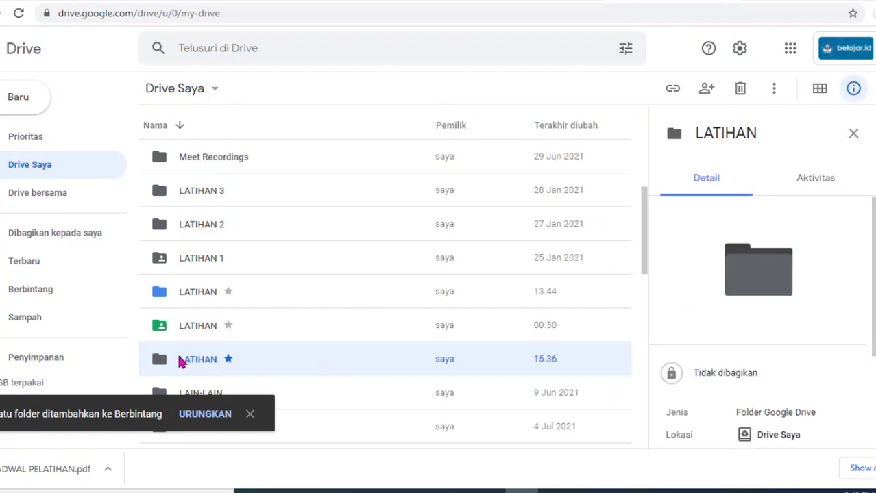
right_click(181, 361)
mouse_move(312, 309)
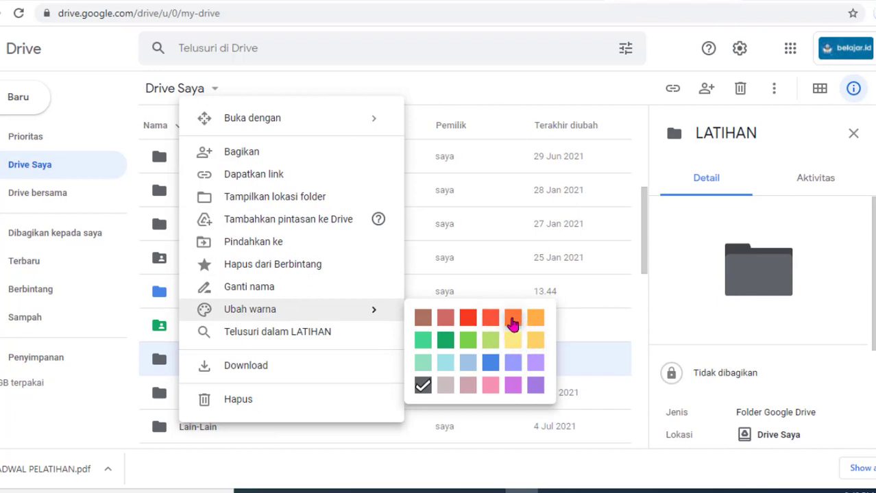
click(513, 320)
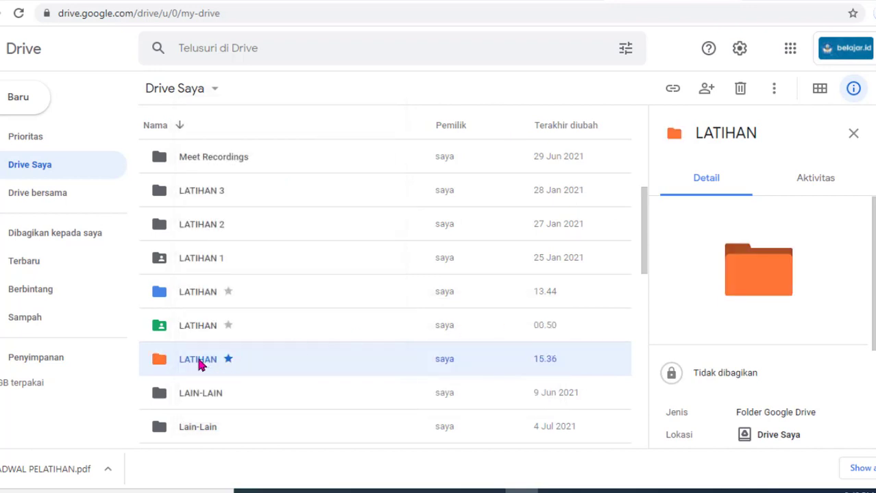
Step: Display the folder's Ubah warna colour palette for a screenshot
right_click(198, 365)
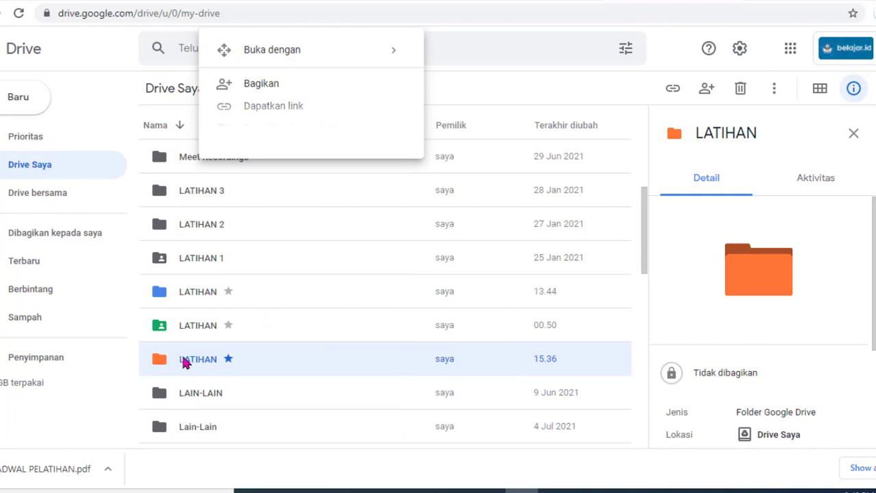
click(61, 414)
right_click(177, 360)
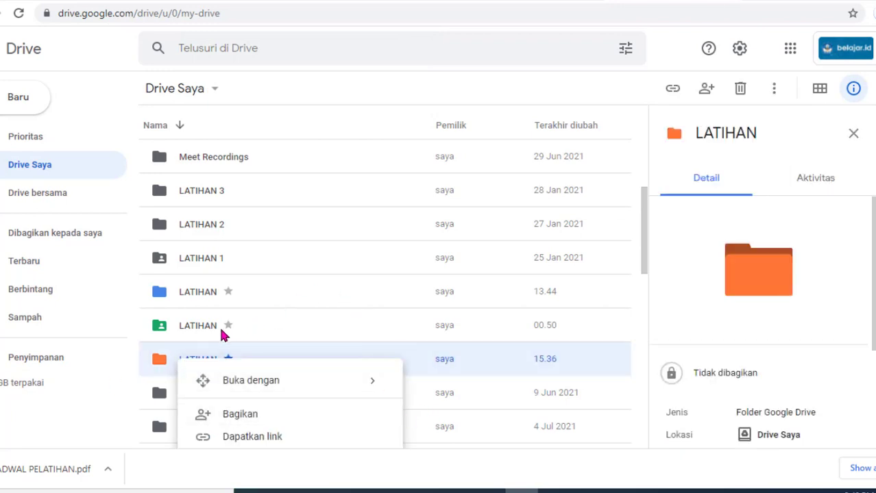
click(211, 351)
right_click(211, 351)
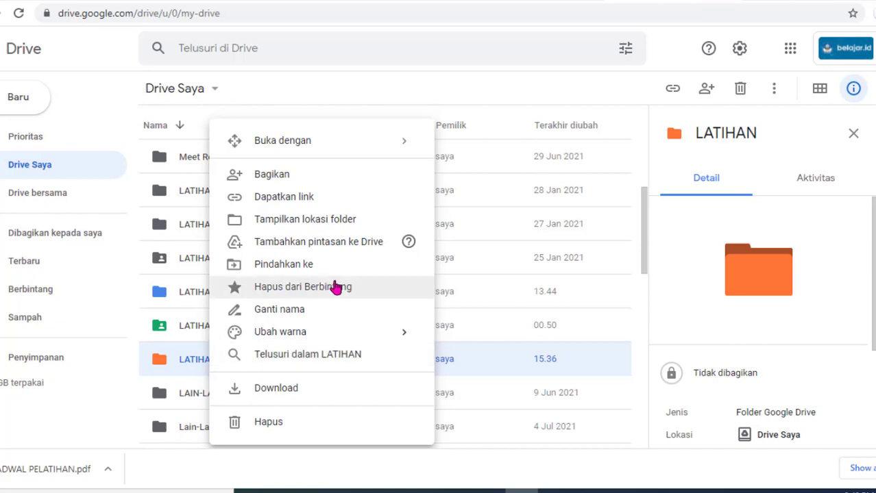
mouse_move(388, 334)
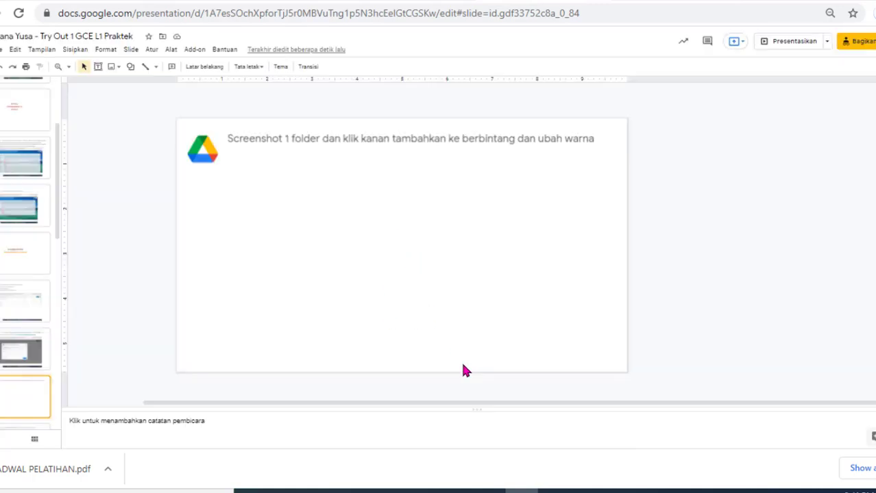
Step: Paste the Drive colour-menu screenshot onto the star-and-recolour slide and move to the upload slide
key(ctrl+v)
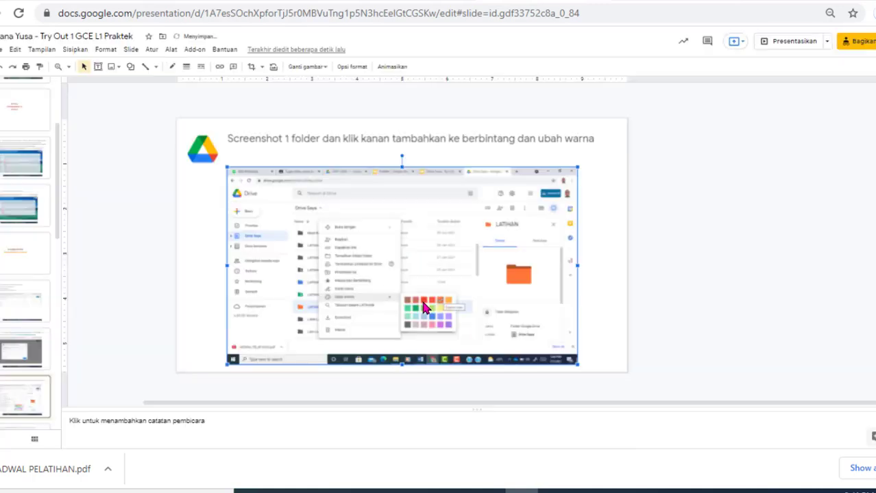
click(8, 392)
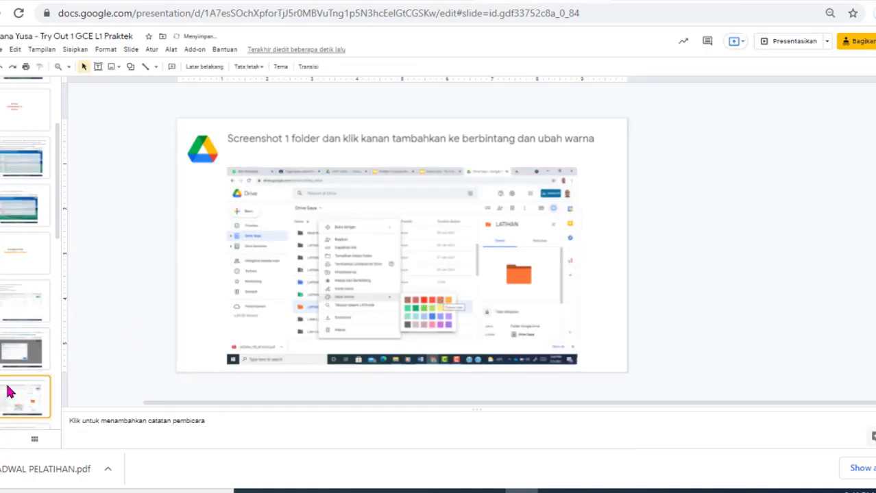
key(Down)
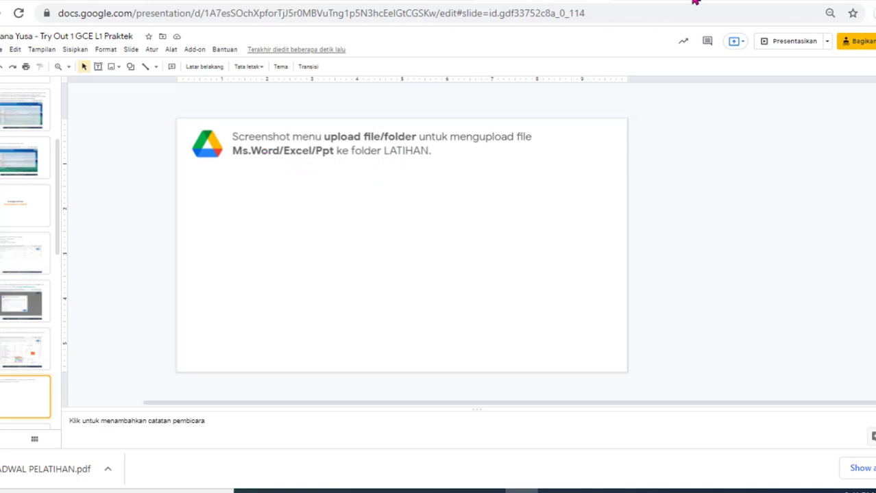
Step: Open the orange LATIHAN folder and display its Upload file and Upload folder options
click(447, 2)
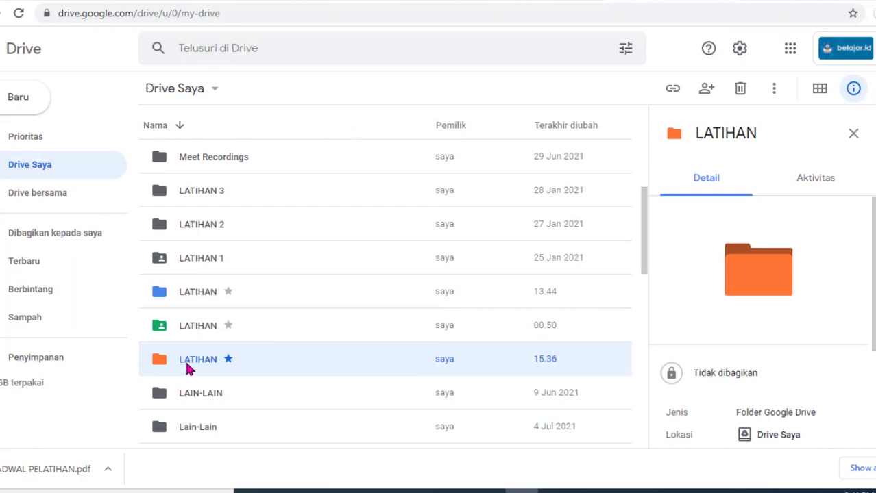
double_click(323, 365)
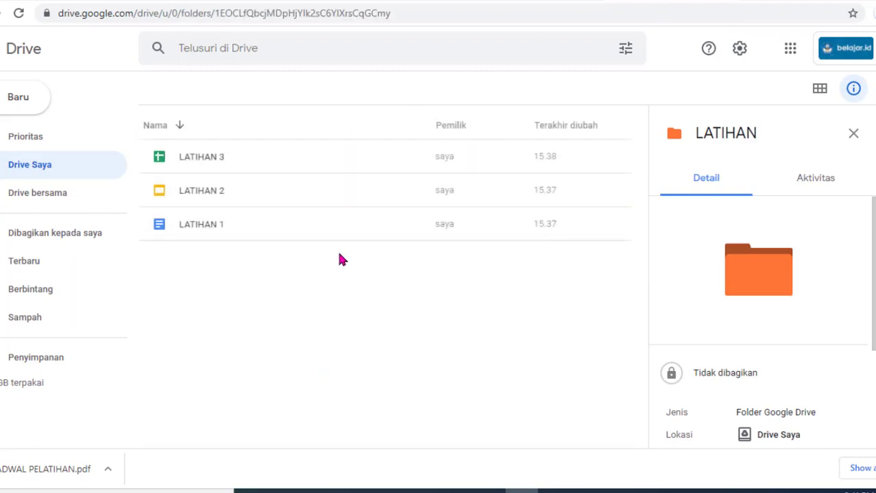
click(9, 103)
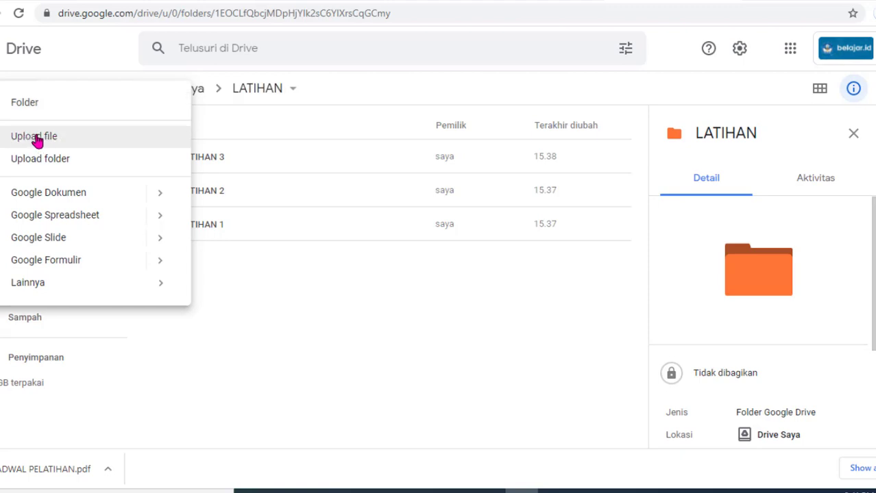
click(509, 1)
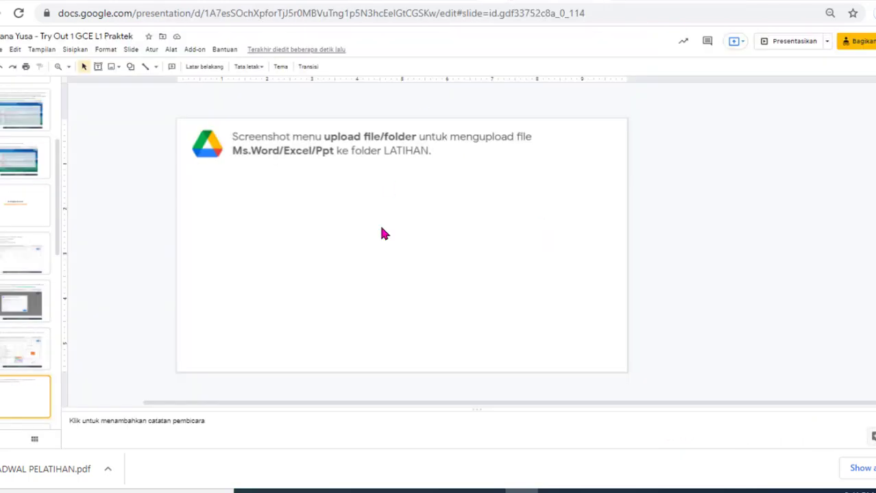
Step: Paste the Drive upload-menu screenshot onto the upload slide, then advance to the LATIHAN 1 instructions slide
key(ctrl+v)
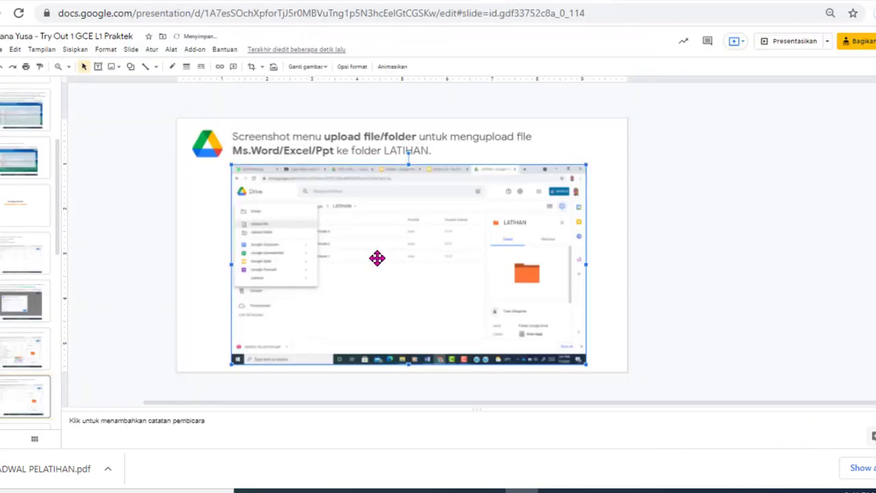
click(601, 348)
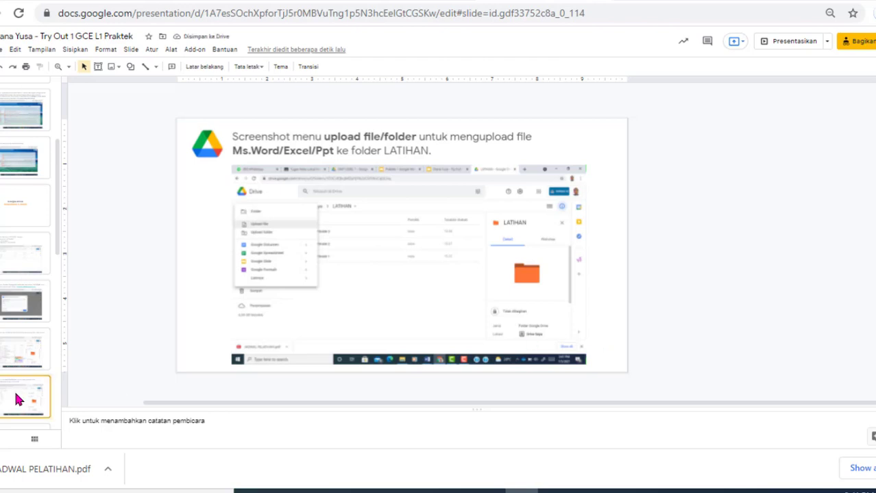
key(Down)
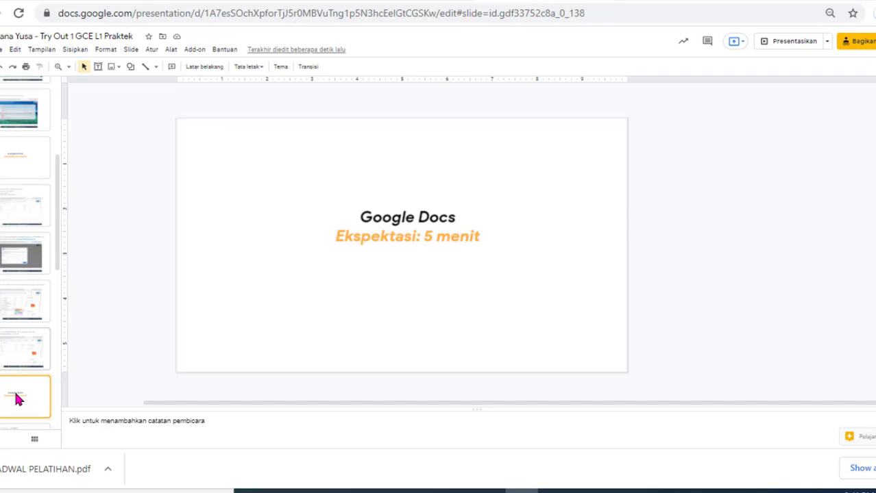
key(Down)
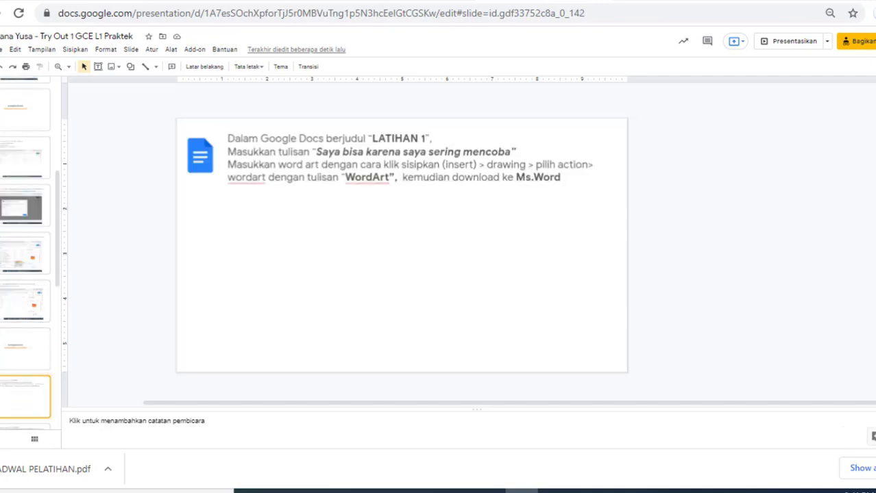
click(644, 1)
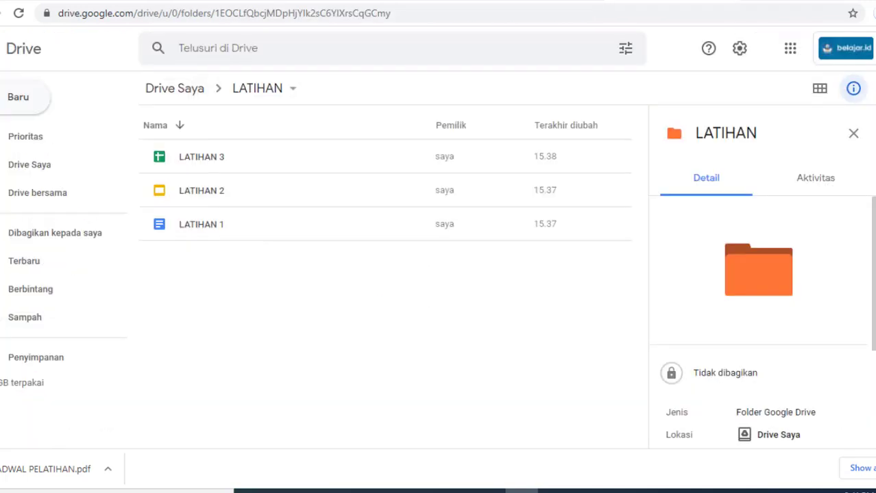
Step: Open LATIHAN 1 from the LATIHAN folder and go to its Google Docs tab once loaded
double_click(205, 228)
click(466, 0)
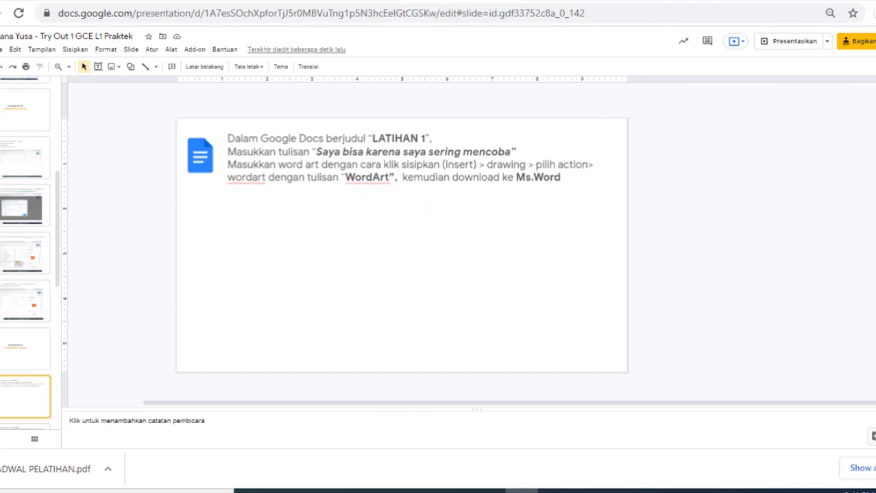
key(ctrl+Tab)
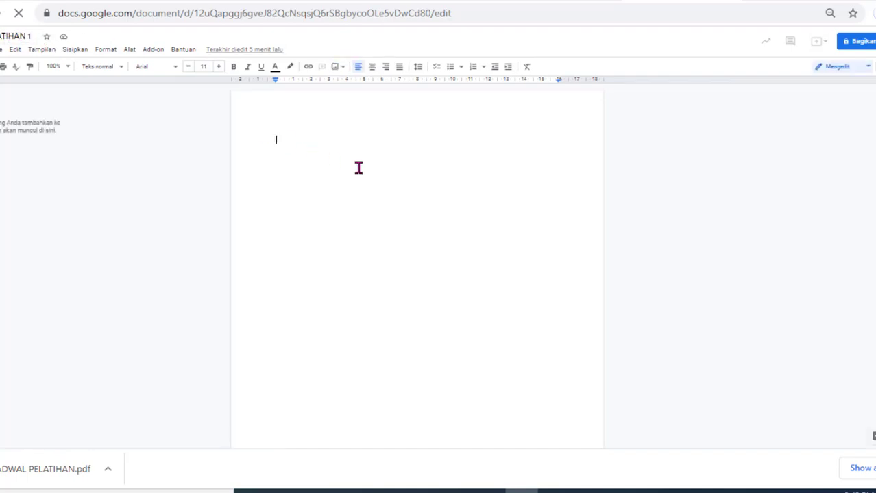
Step: Type 'Saya bisa karena saya sering mencoba' on the blank page and start a new line
text(Saya bisa )
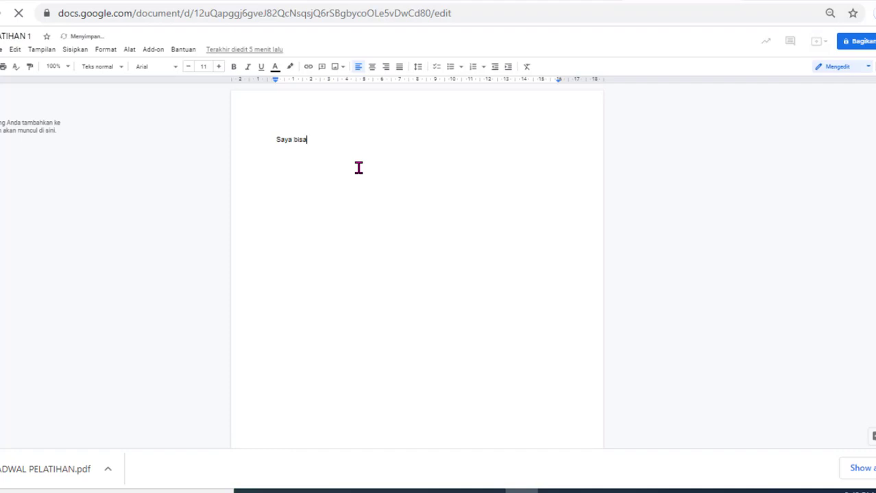
text(karena saya sering)
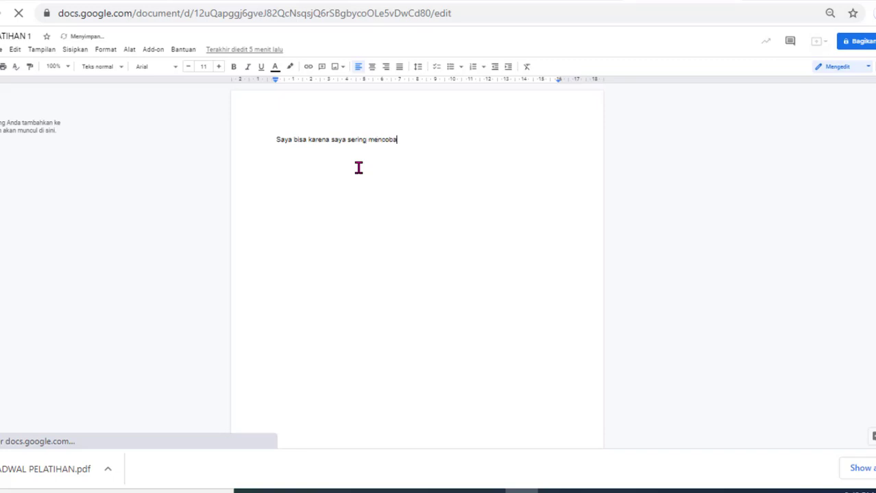
text( mencoba)
key(Return)
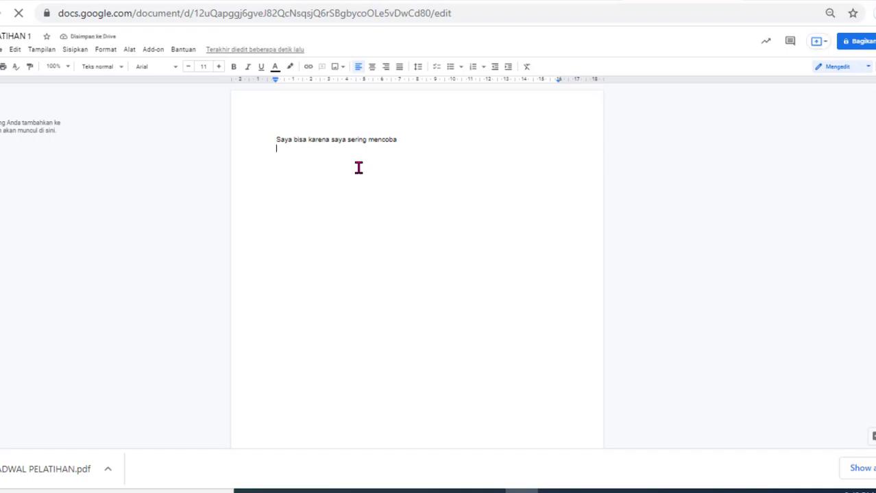
Step: Insert a new drawing containing 'Word Art' word art, moved higher on the canvas
click(78, 53)
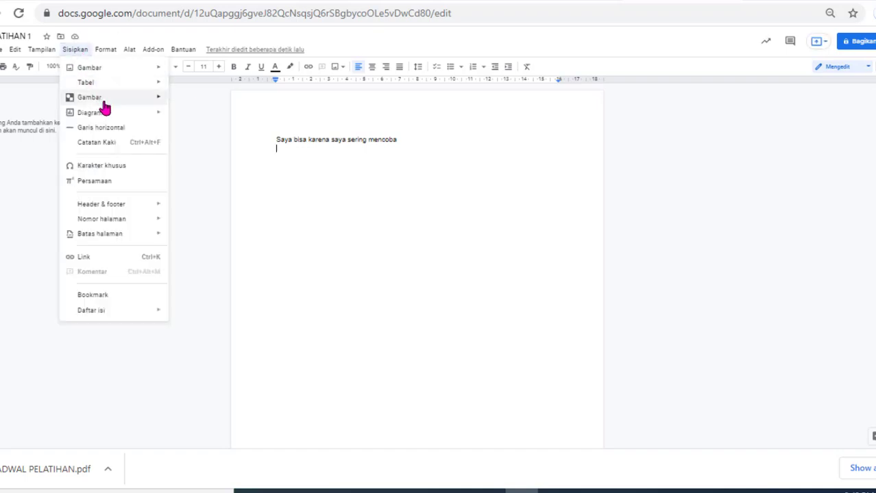
mouse_move(104, 102)
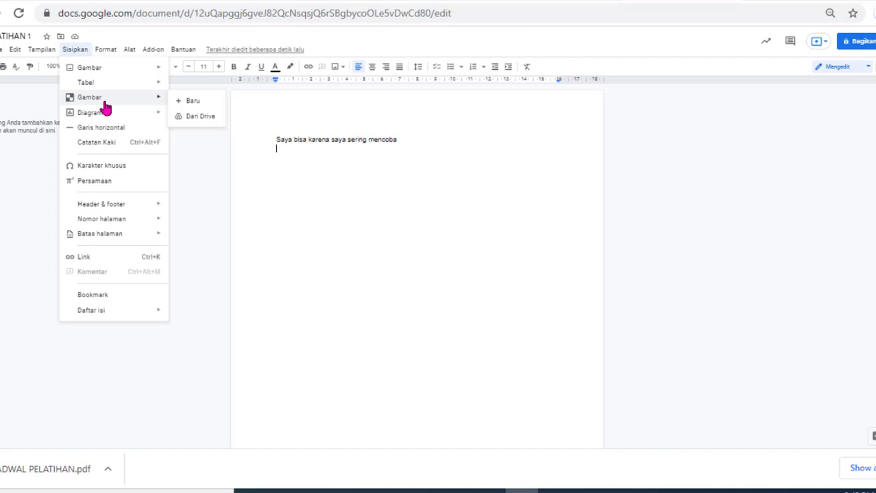
click(205, 102)
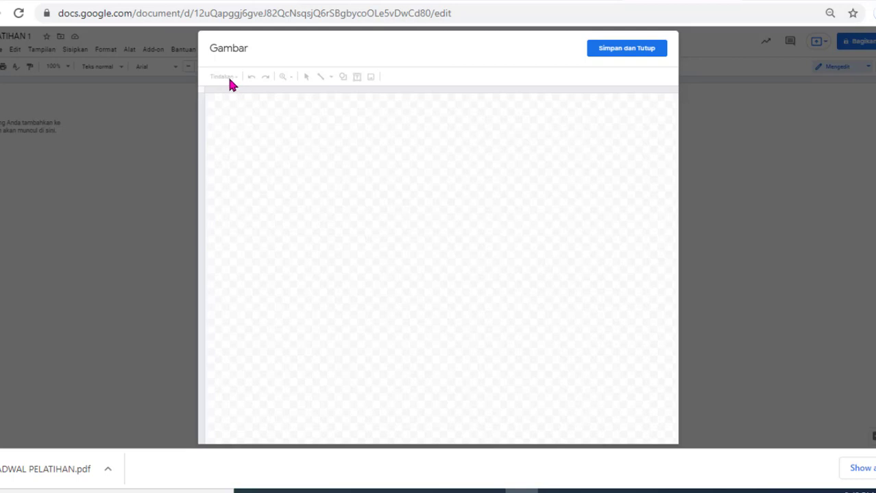
click(231, 77)
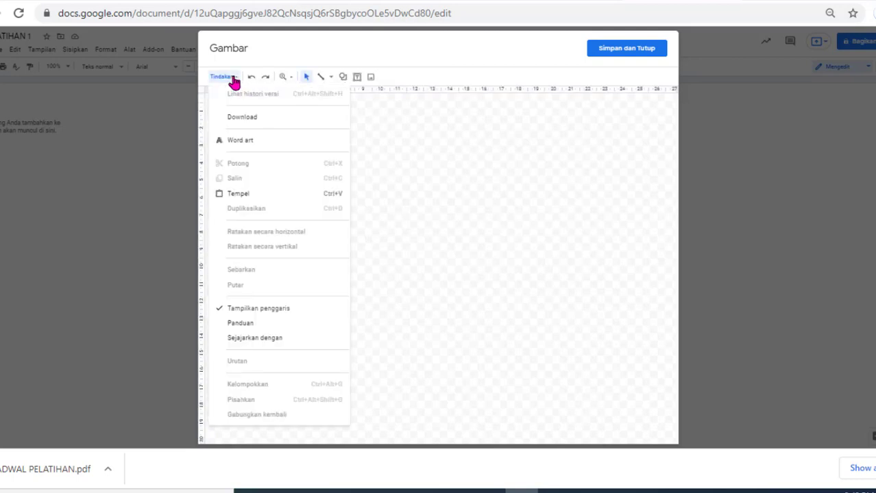
click(238, 141)
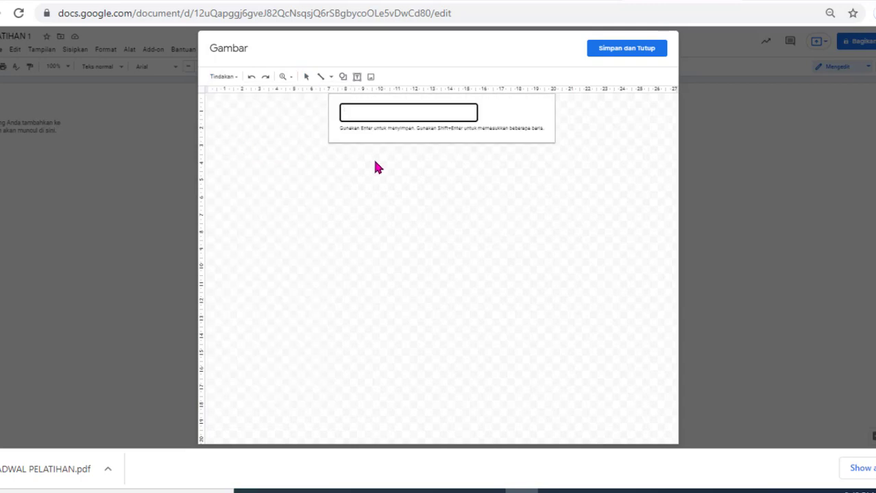
text(Word Art)
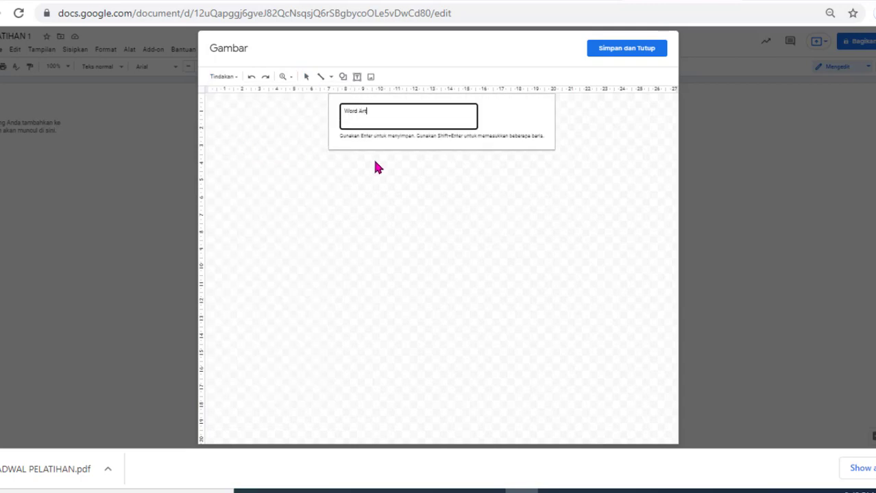
key(Return)
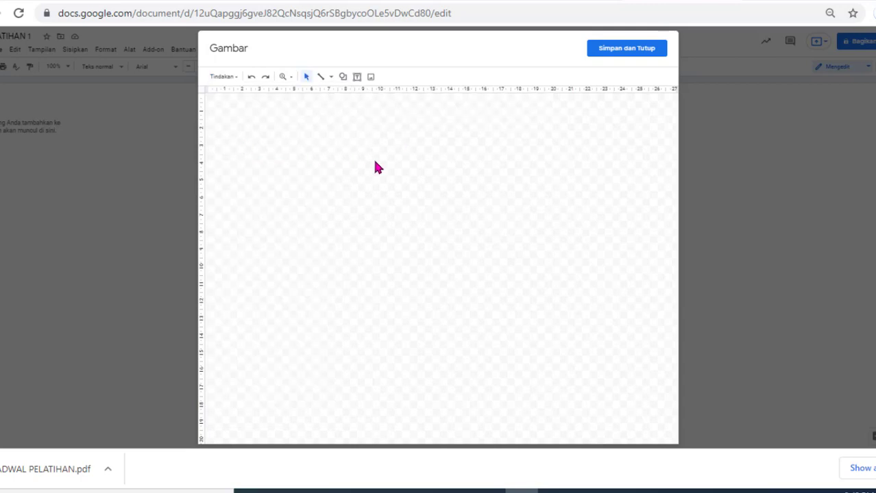
click(423, 207)
drag(434, 251, 419, 191)
Step: Style the Word Art with green fill, red outline, bold and Impact font, then save it into the document
click(390, 80)
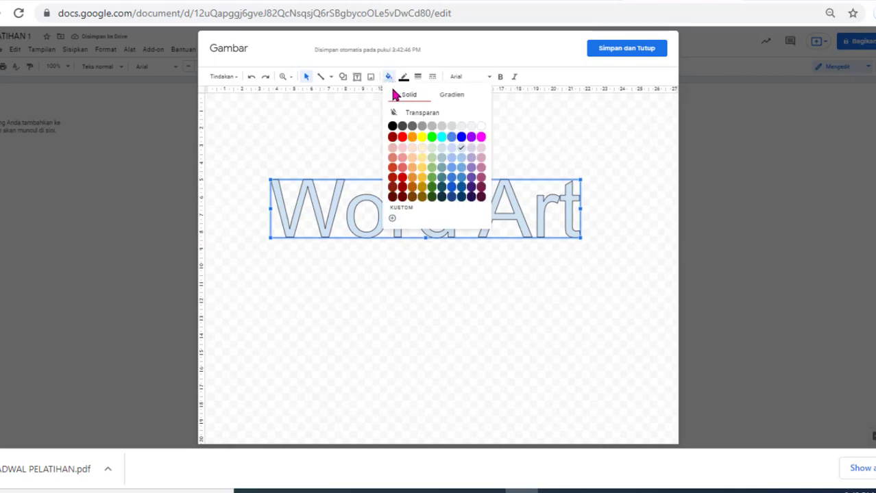
click(431, 137)
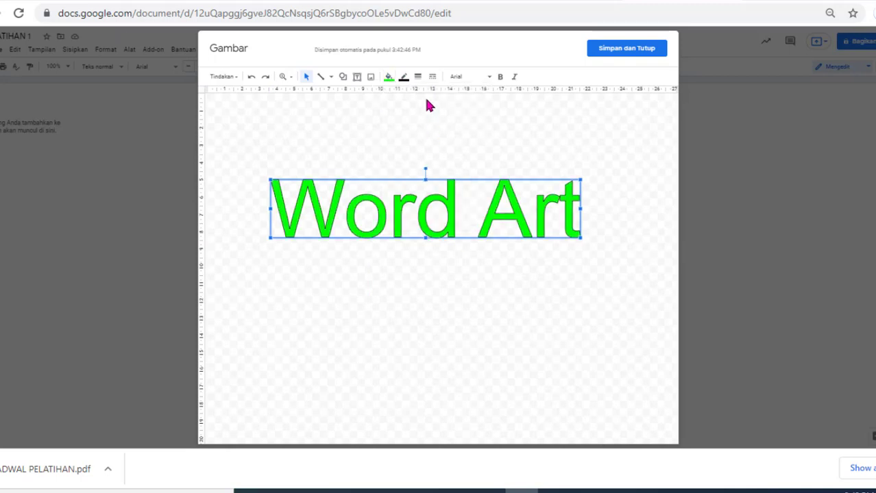
click(404, 77)
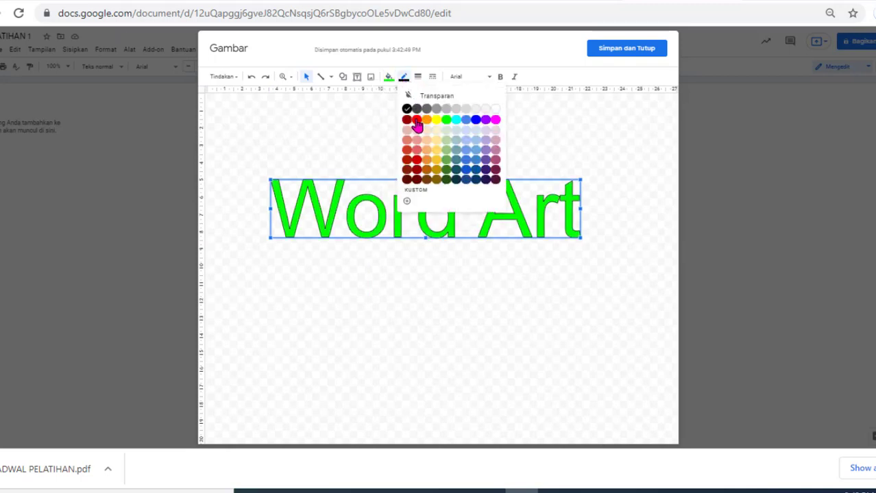
click(416, 121)
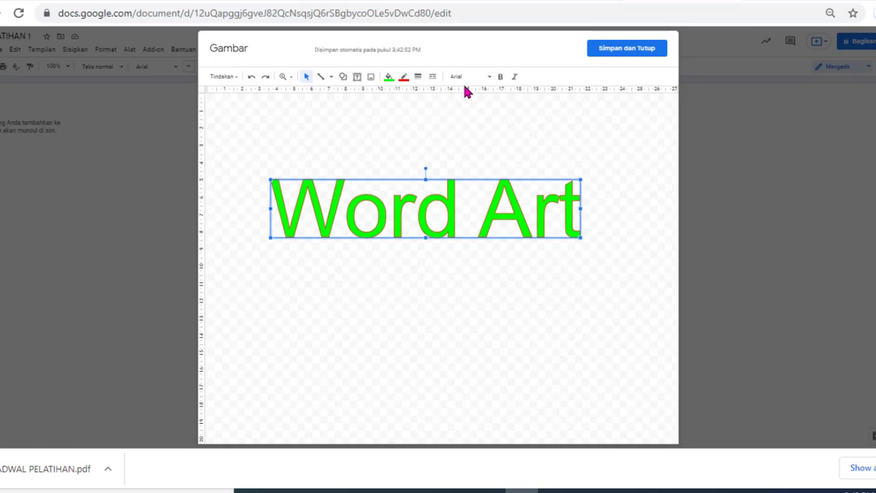
click(500, 78)
click(475, 79)
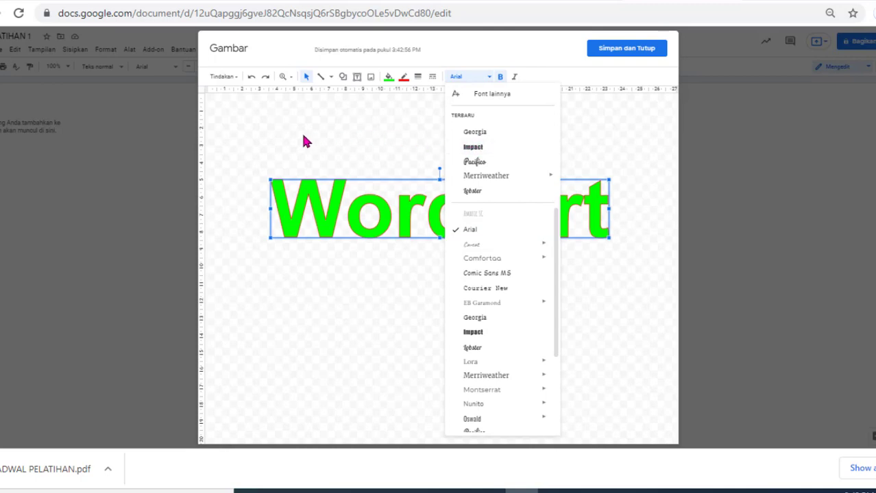
click(468, 147)
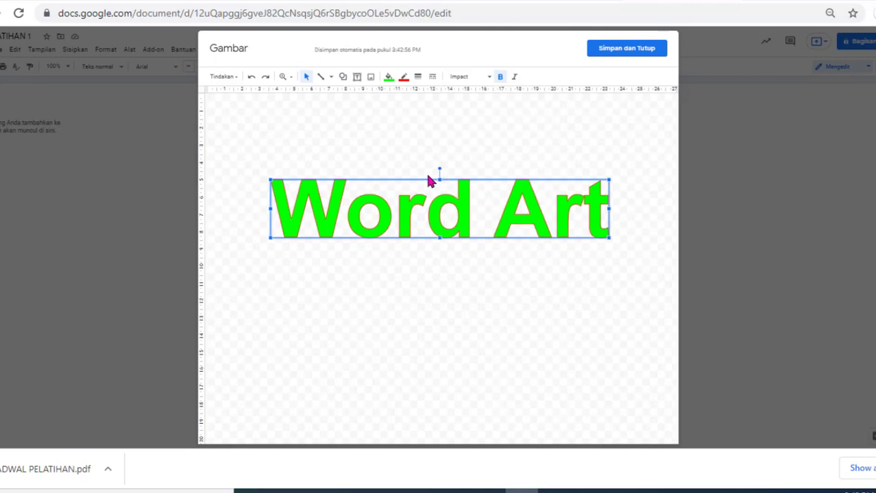
click(612, 50)
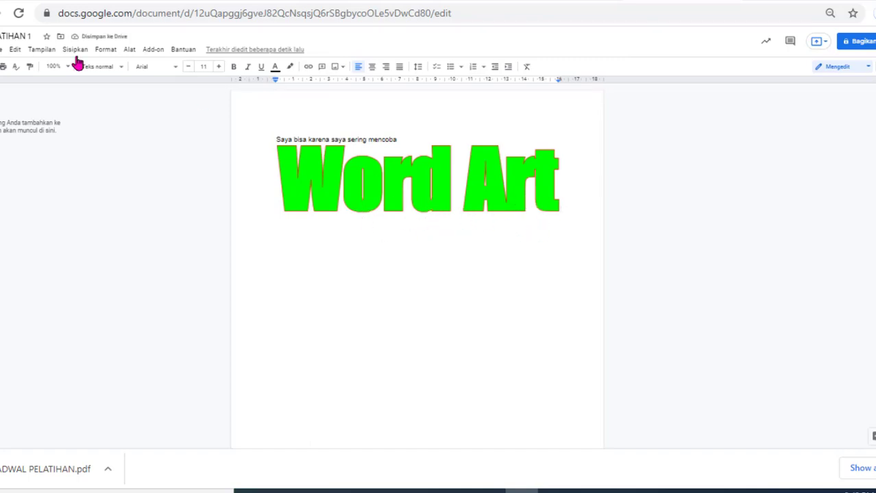
Step: Bring up the File > Download format choices, then return to the instructions presentation
click(2, 50)
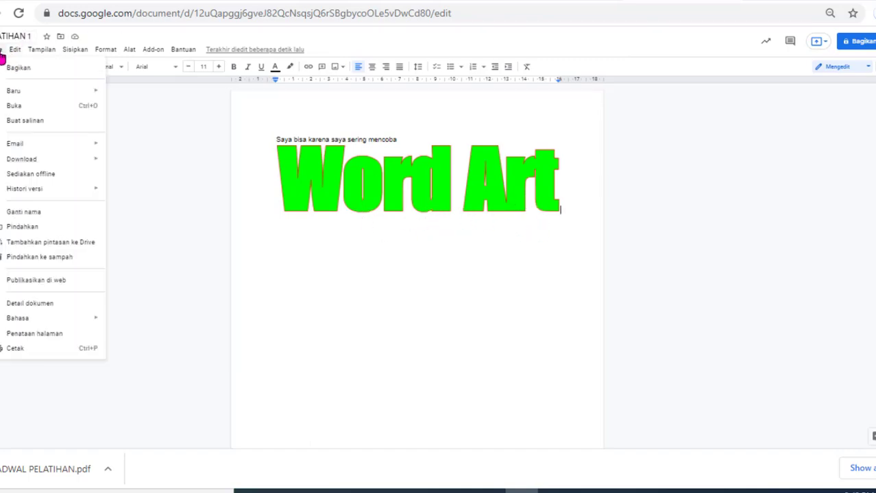
mouse_move(53, 161)
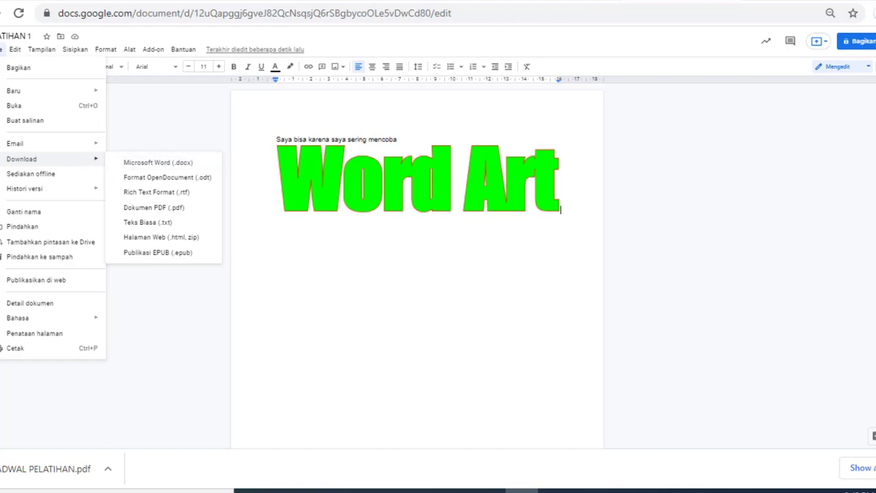
click(439, 1)
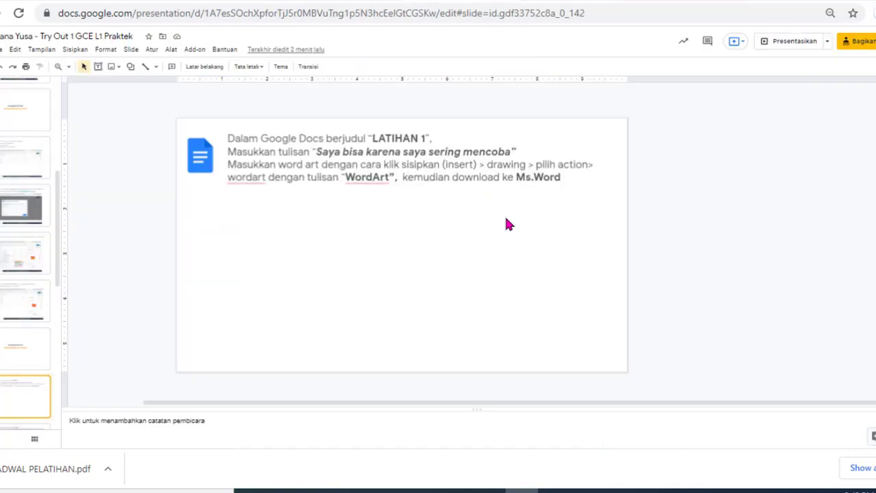
Step: Paste the Word Art document screenshot below the LATIHAN 1 instructions and advance to the next slide
key(ctrl+v)
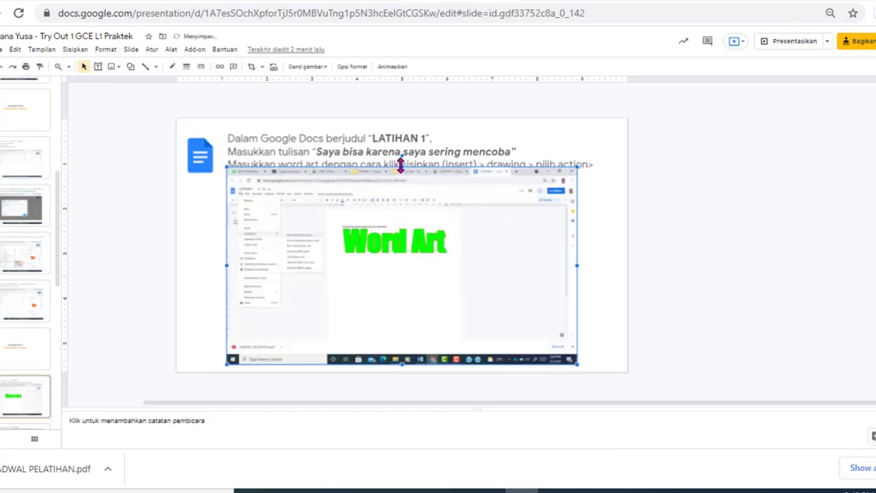
drag(405, 195, 405, 196)
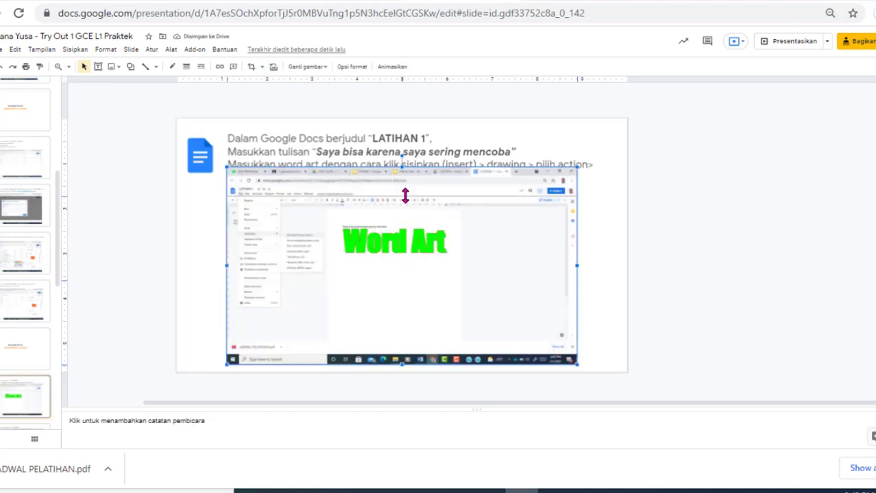
click(596, 302)
key(Down)
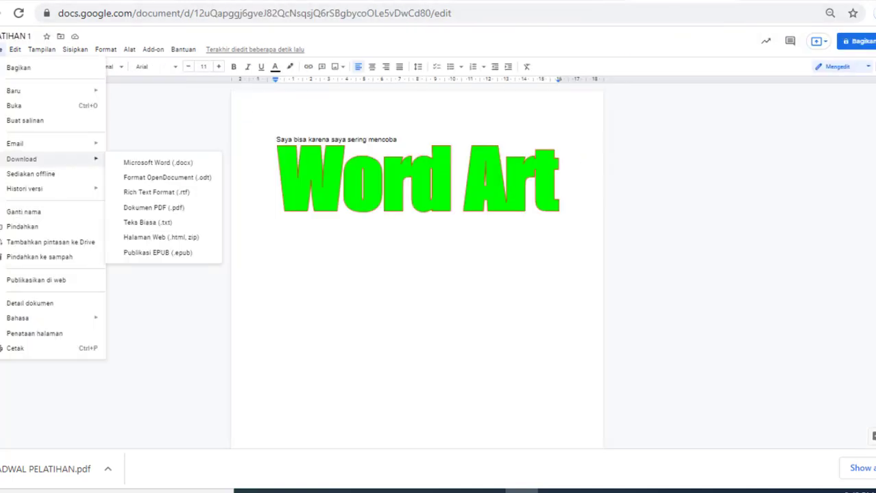
Step: Select the Word Art image and write a comment mentioning the required e-mail address with 'Tolong dicek'
click(555, 264)
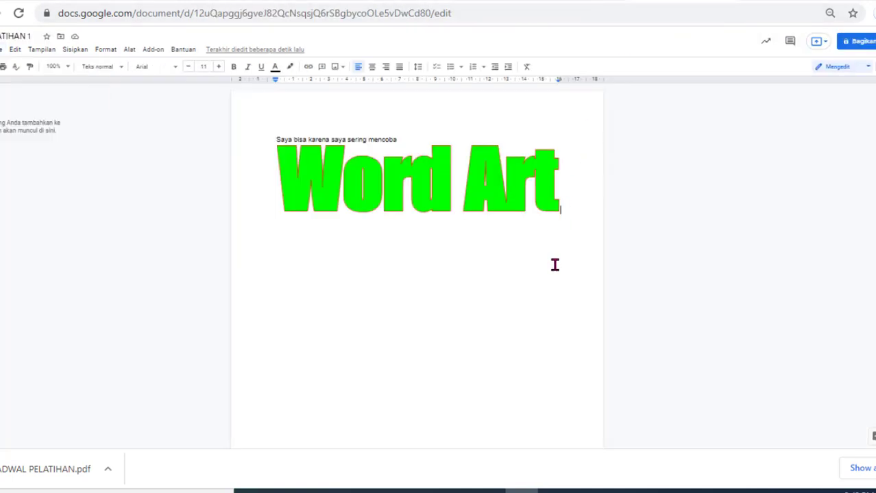
click(554, 202)
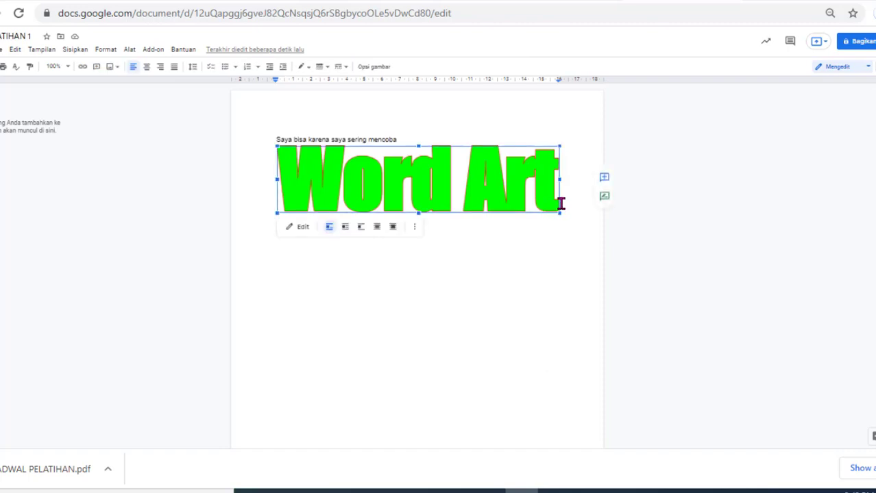
click(561, 204)
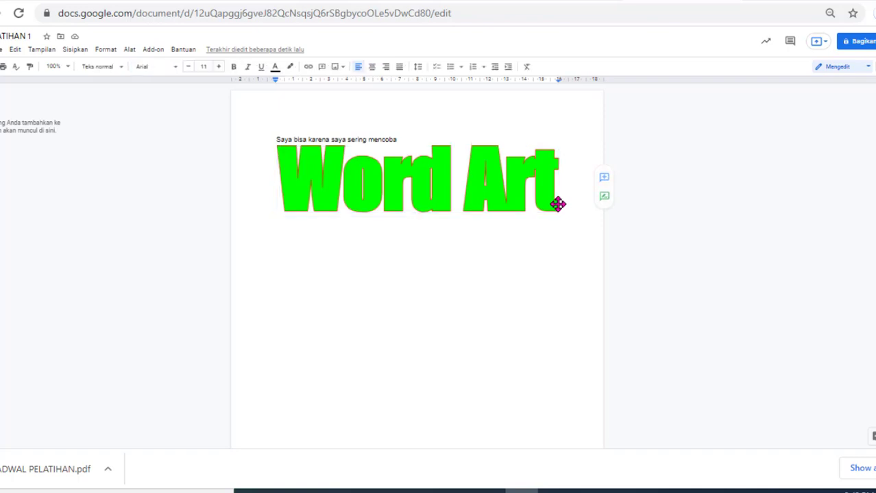
click(556, 203)
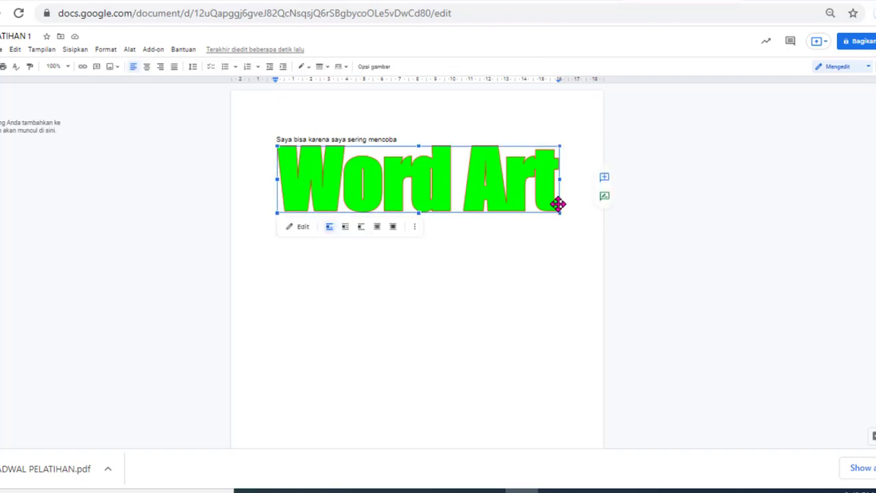
click(605, 181)
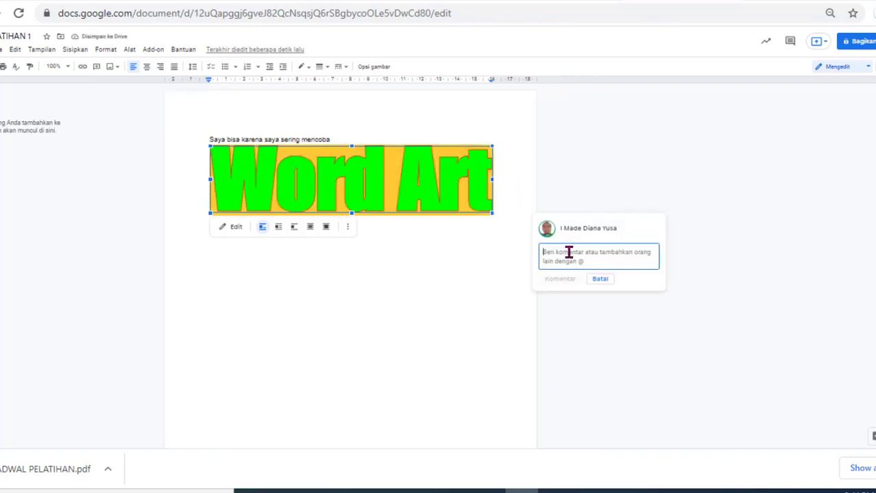
text(@)
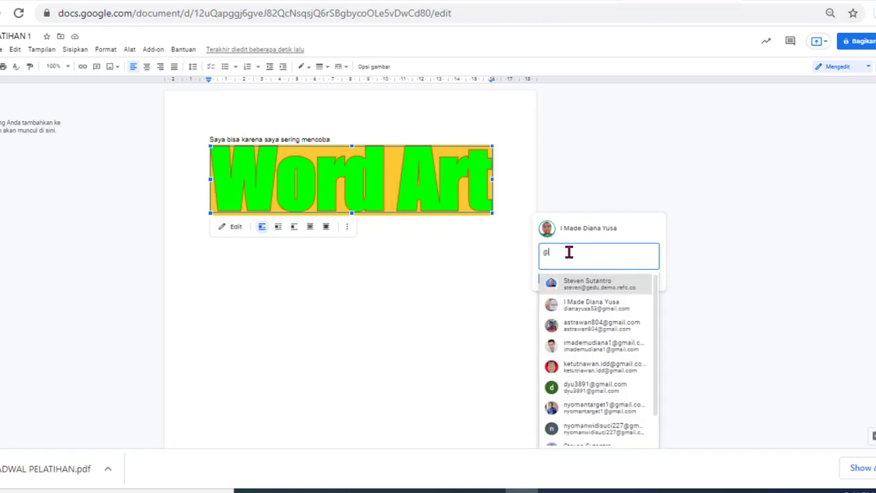
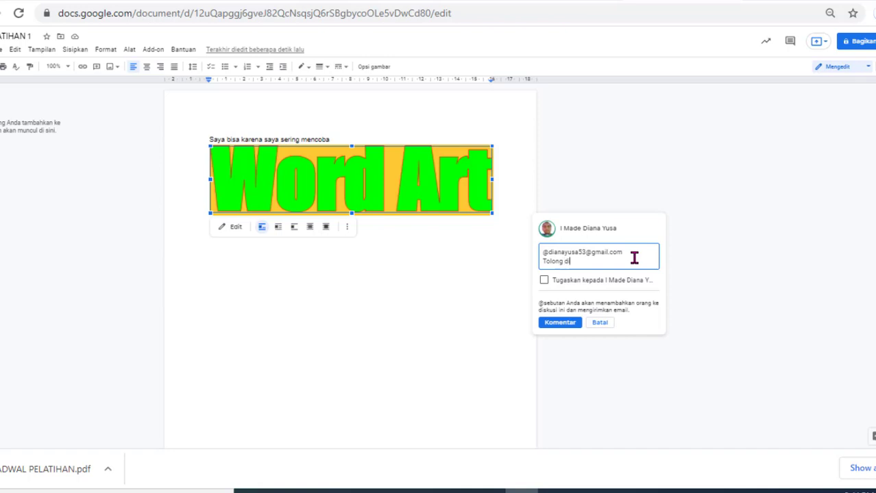
text(Tolong dicek)
Step: Assign and post the comment, granting the mentioned person comment access to the file
click(544, 283)
click(544, 281)
click(560, 332)
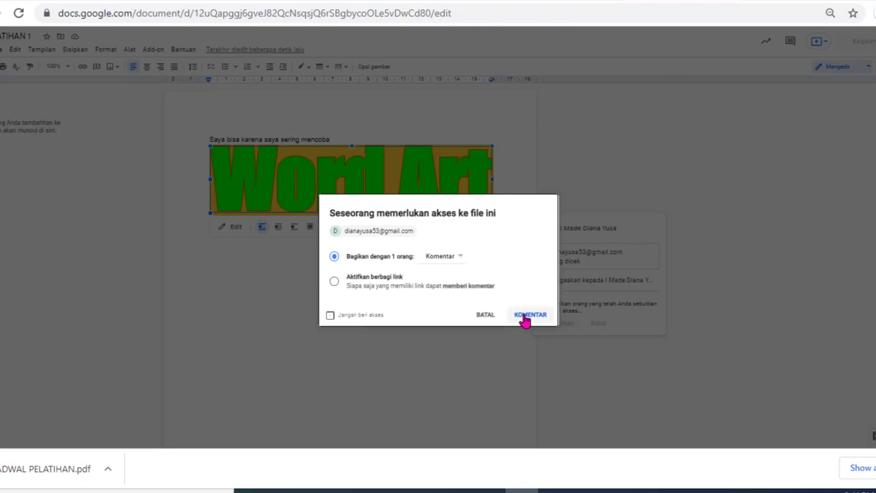
click(524, 318)
click(536, 250)
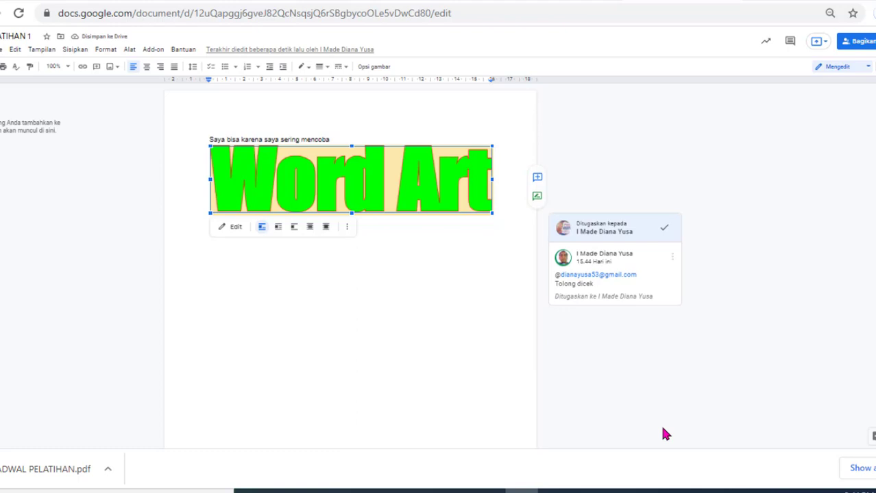
Step: Paste the commented document screenshot onto the comment-task slide and move to the Teori Bumi Bulat slide
key(ctrl+minus)
key(ctrl+plus)
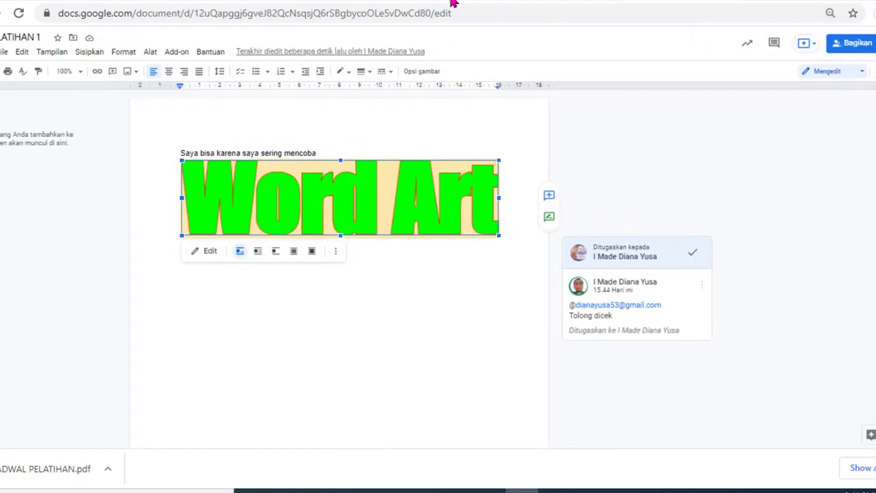
click(454, 3)
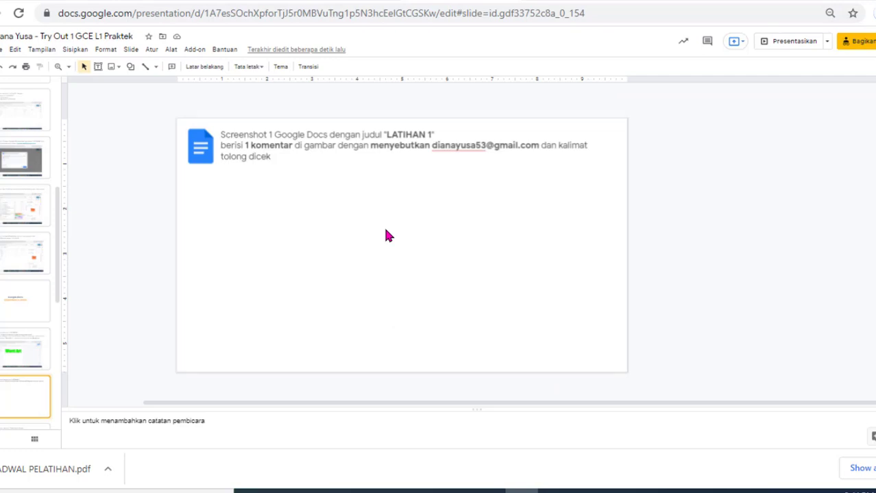
key(ctrl+plus)
key(ctrl+v)
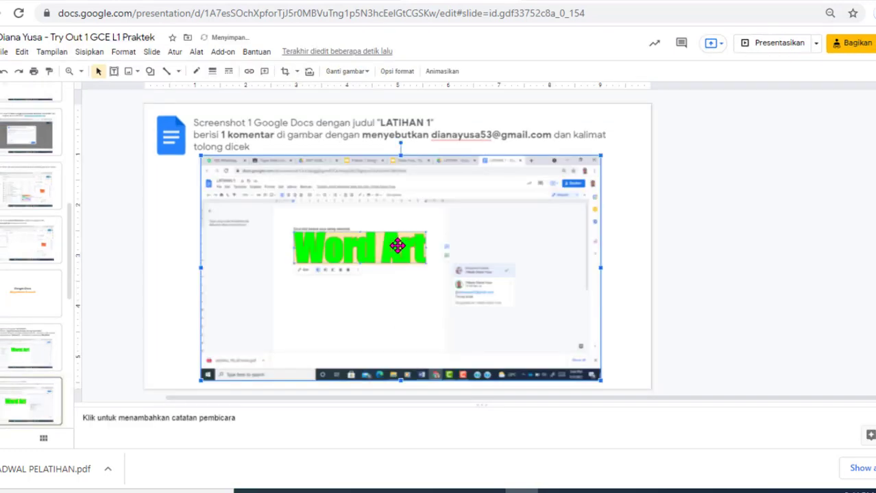
click(15, 391)
key(Down)
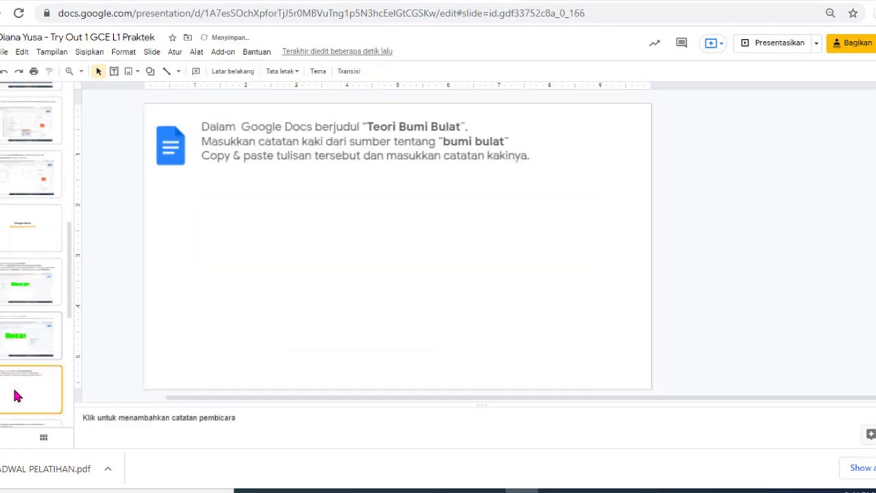
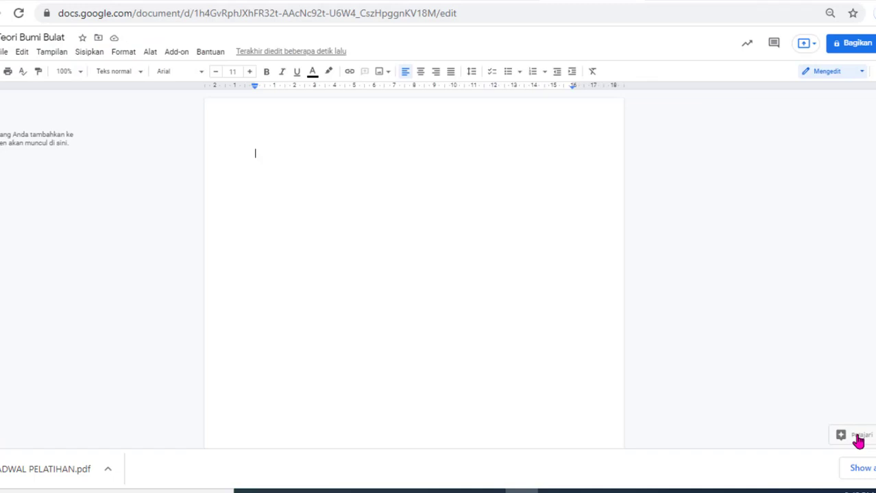
Step: Search the Explore panel for 'teori bumi bulat' to list web results
click(850, 436)
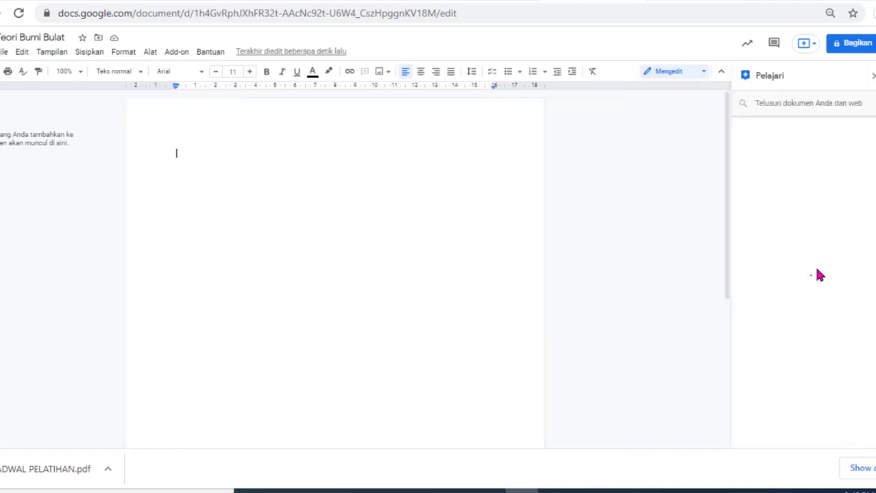
click(780, 102)
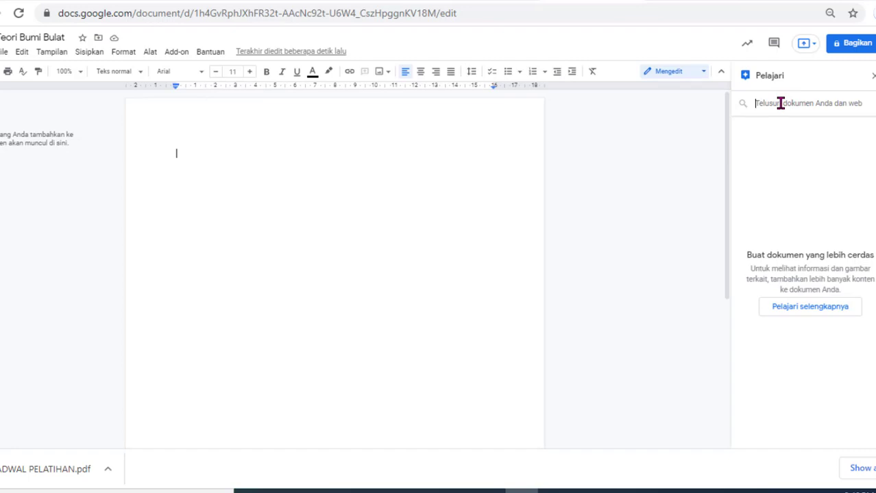
click(780, 103)
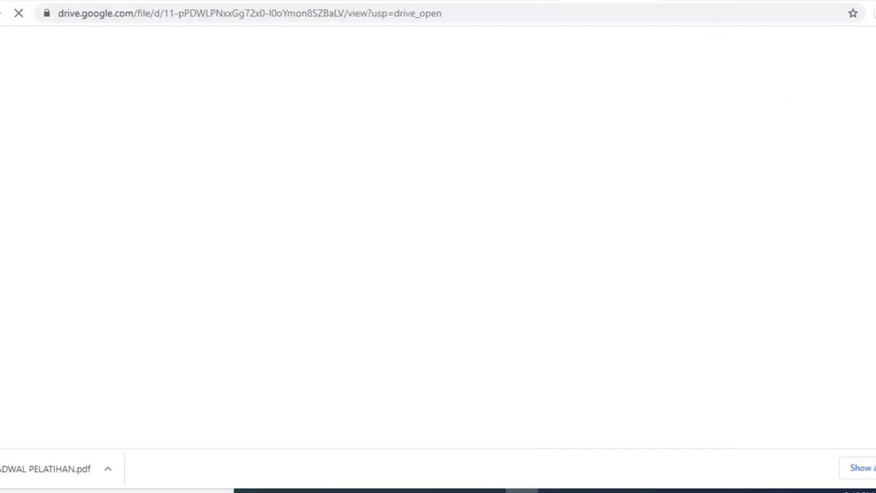
click(764, 103)
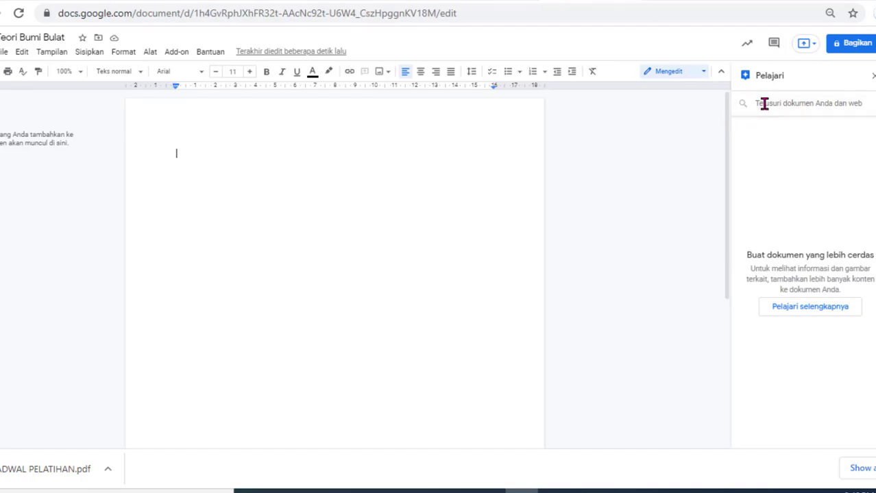
text(teori bumi bulat)
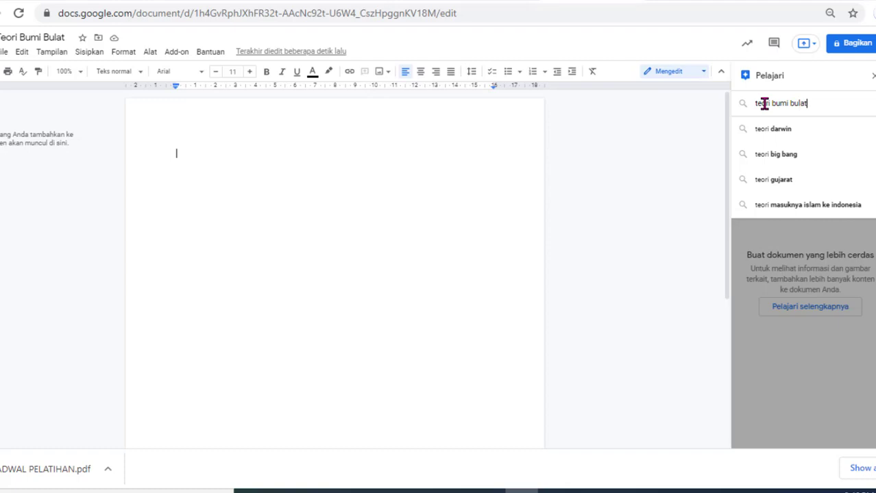
key(Return)
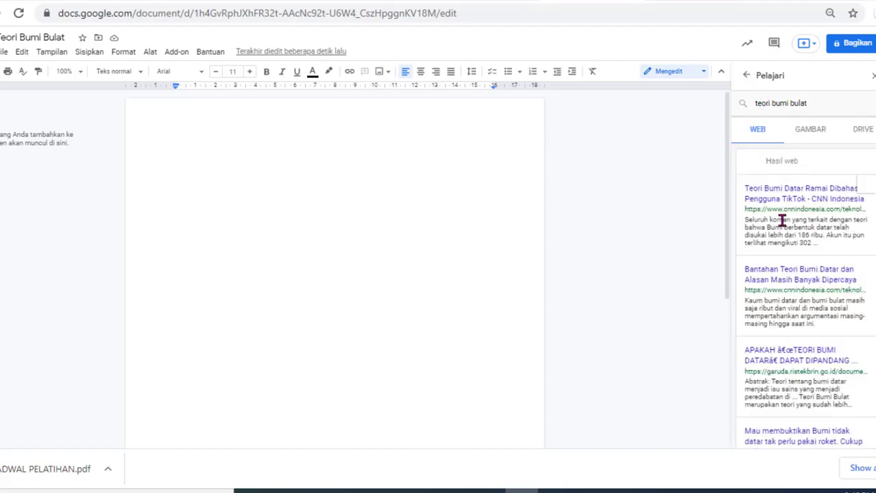
Step: Copy the Aristoteles paragraph from CNN Indonesia's TikTok flat-earth article and return to the document
click(816, 200)
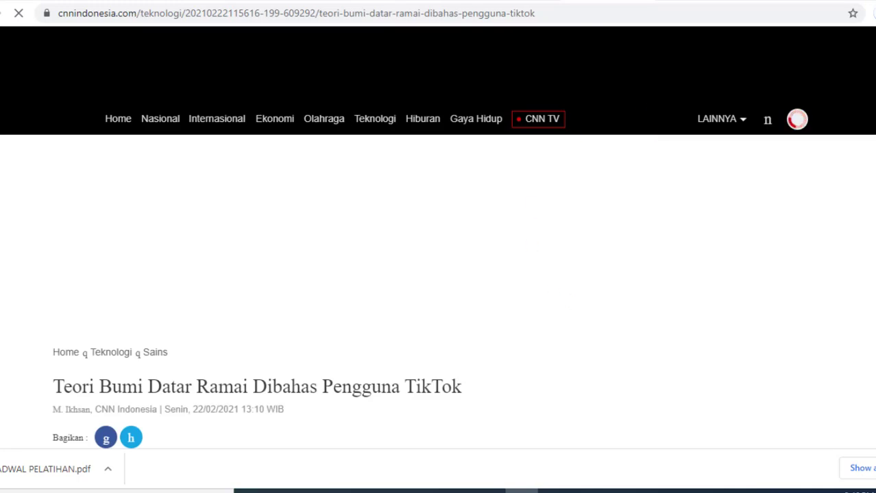
scroll(427, 238, down, 20)
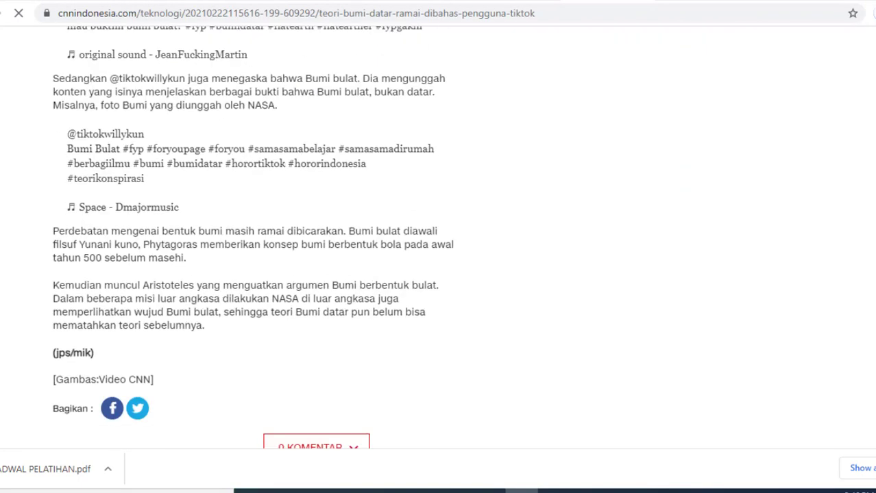
scroll(309, 190, down, 2)
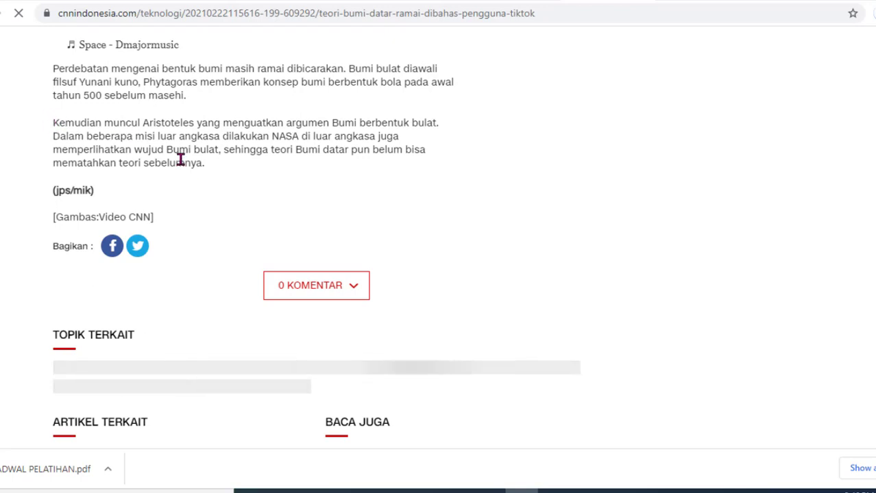
drag(54, 124, 211, 168)
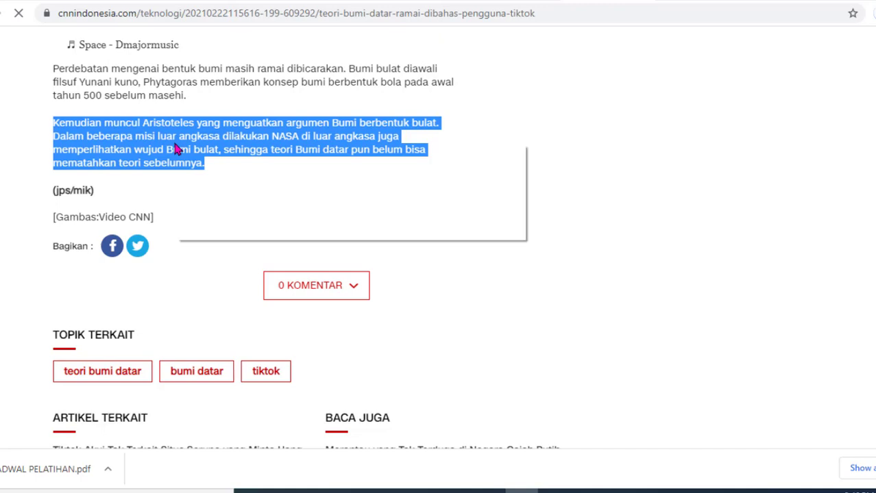
right_click(176, 147)
click(193, 156)
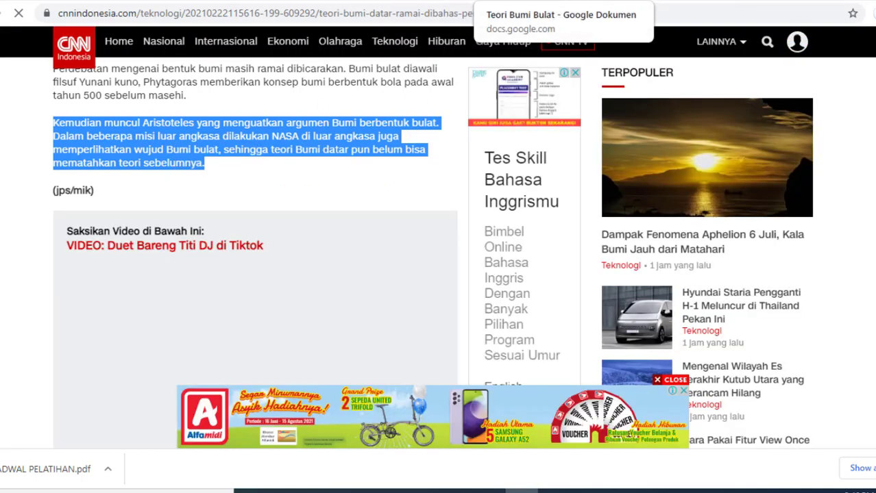
click(596, 1)
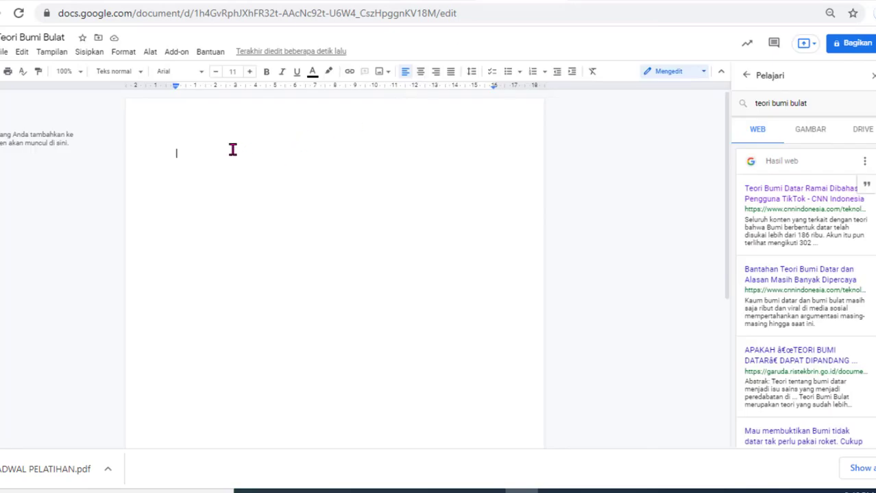
Step: Paste the Aristoteles paragraph into the document and justify it
right_click(197, 154)
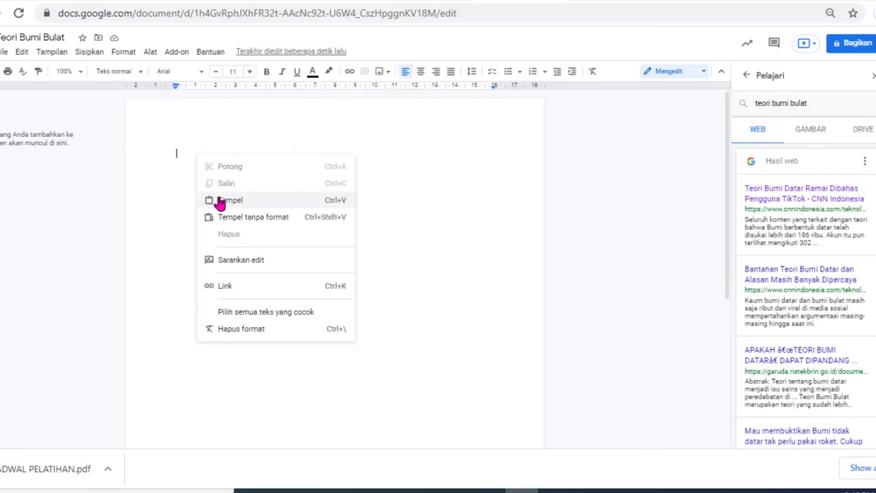
click(218, 205)
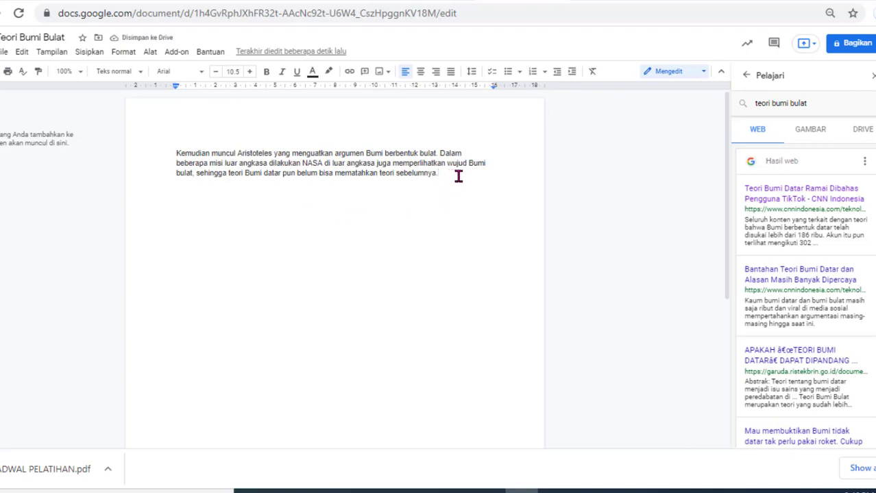
click(449, 73)
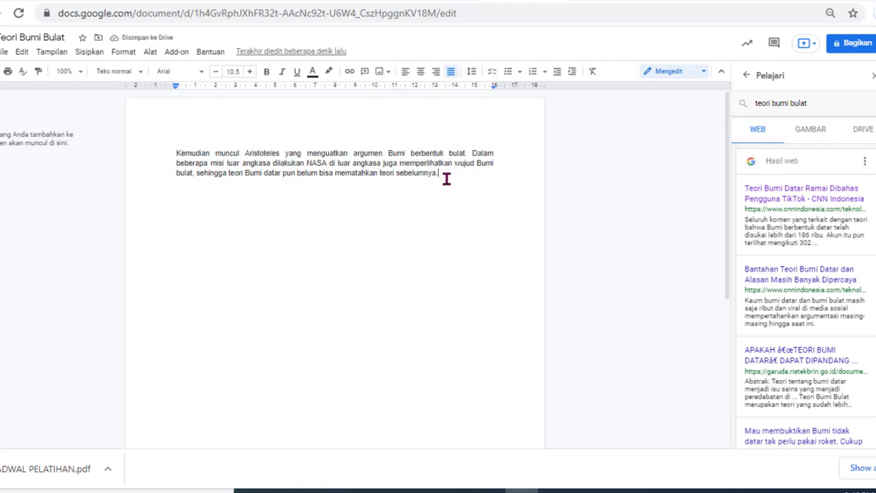
Step: Cite the CNN Indonesia TikTok article as a footnote from the Explore results
mouse_move(862, 196)
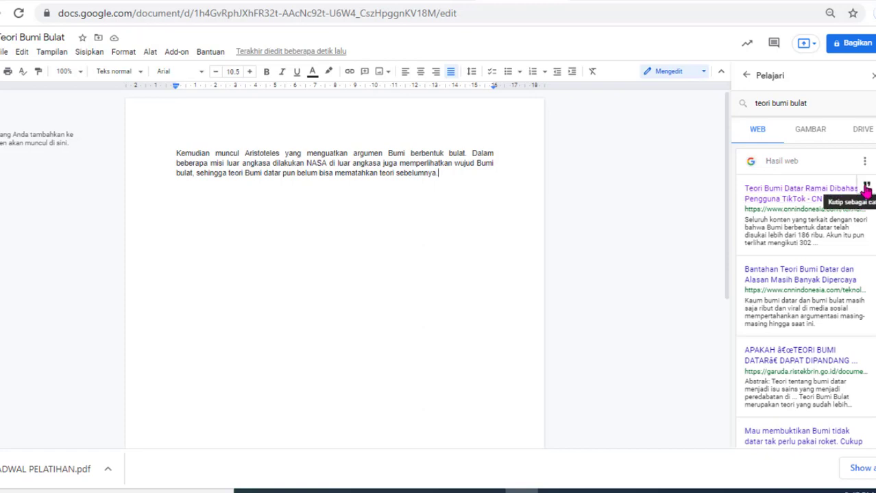
click(865, 190)
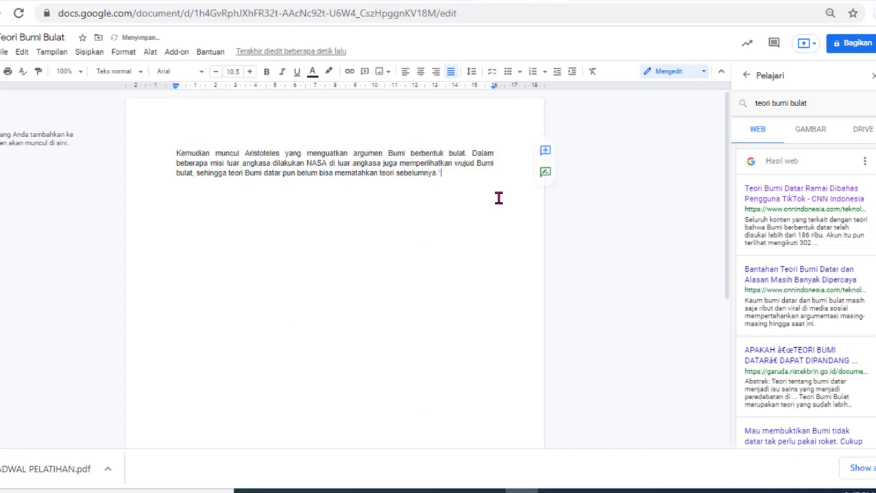
drag(729, 197, 733, 324)
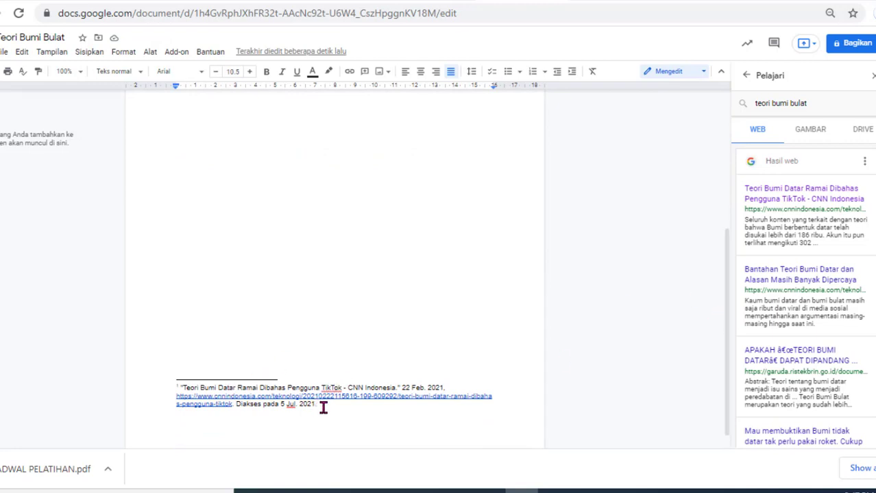
drag(727, 348, 727, 229)
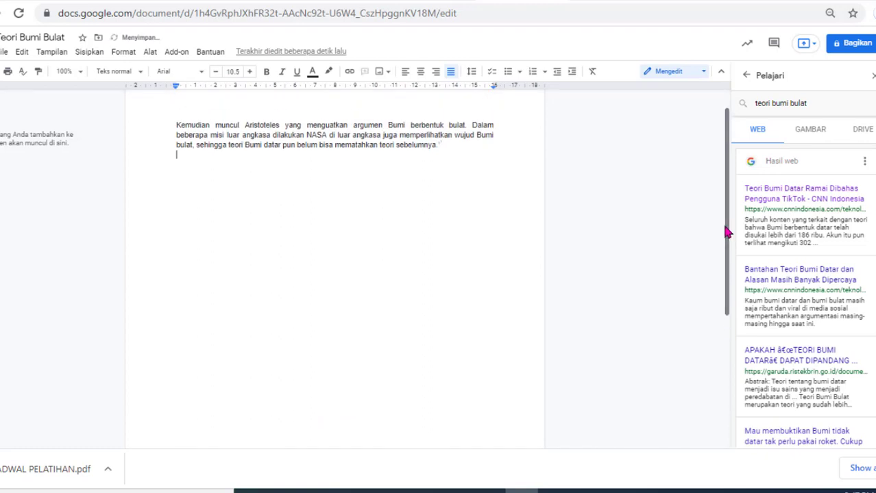
Step: Copy the 'Gagasan Bumi disebut datar' paragraph from the 'Bantahan Teori Bumi Datar' article
click(785, 283)
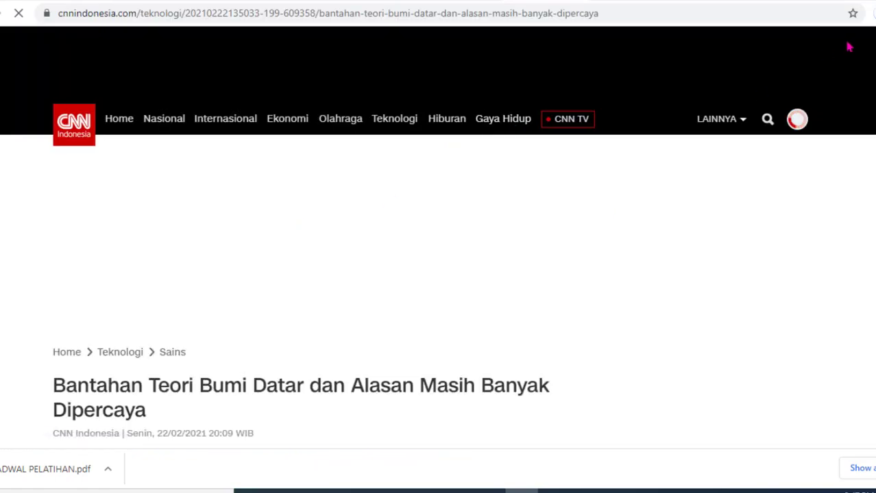
scroll(317, 240, down, 20)
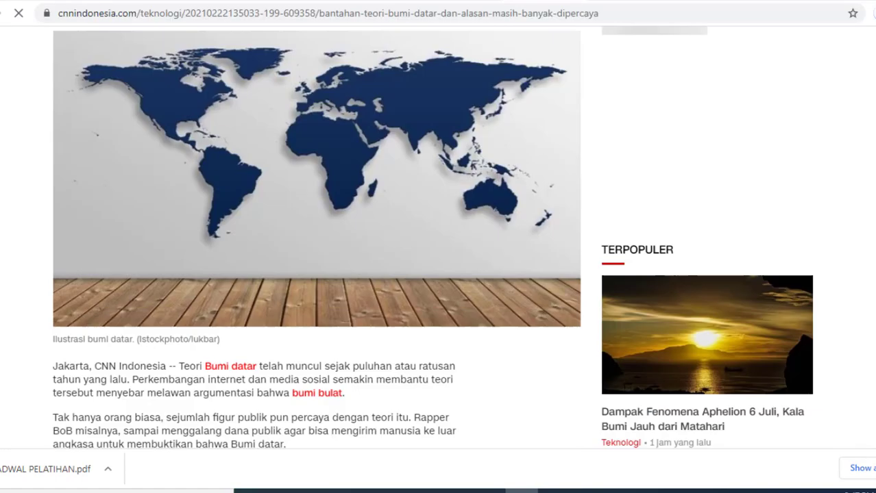
scroll(316, 240, down, 5)
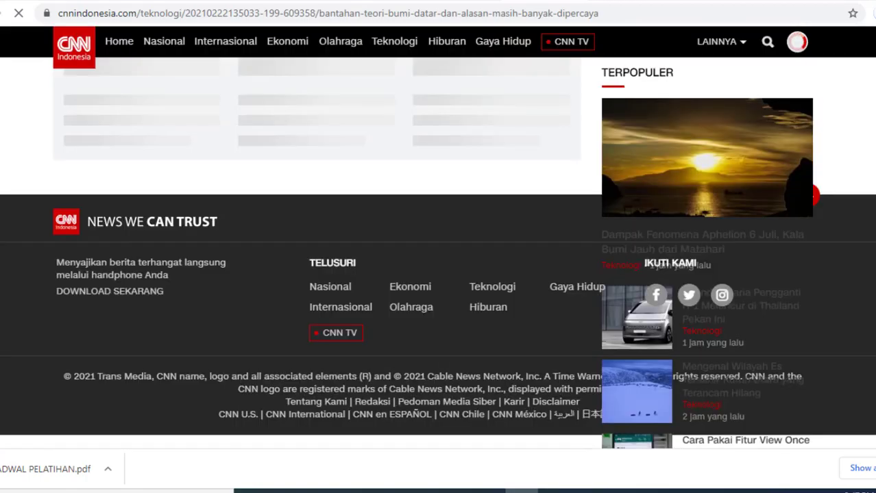
scroll(317, 239, up, 10)
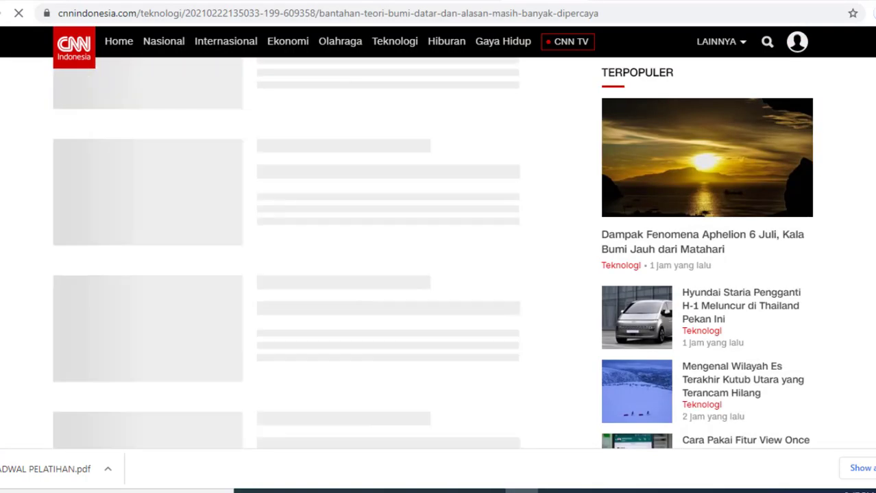
scroll(317, 254, up, 15)
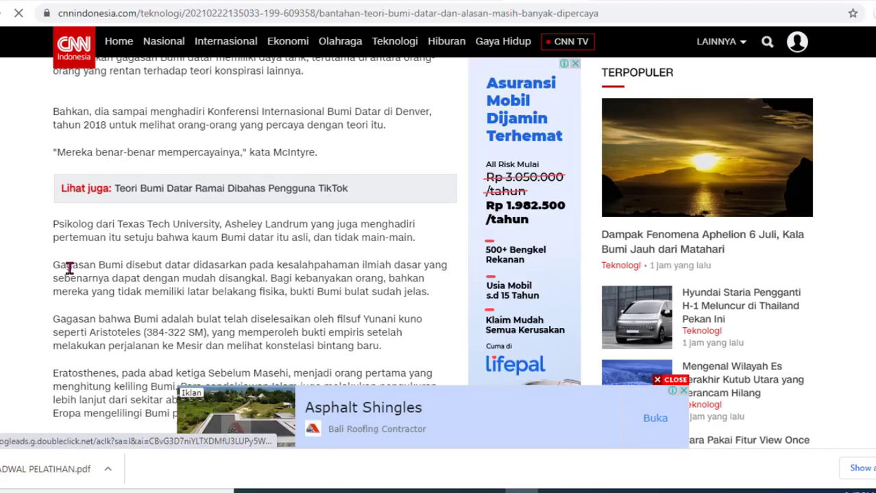
drag(51, 272, 405, 281)
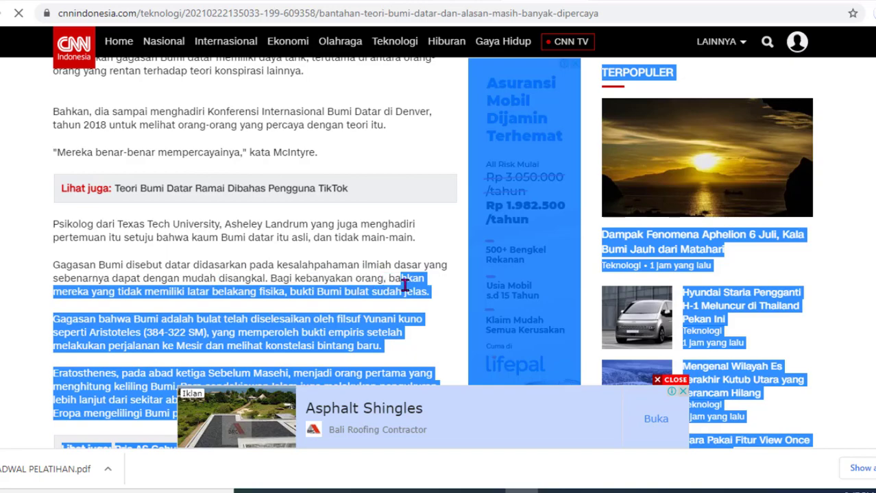
click(71, 259)
drag(53, 264, 435, 296)
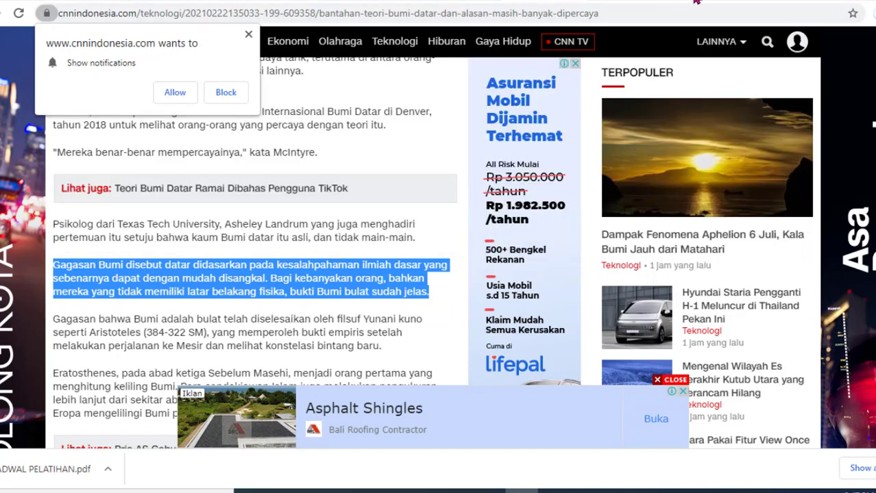
right_click(321, 285)
click(339, 296)
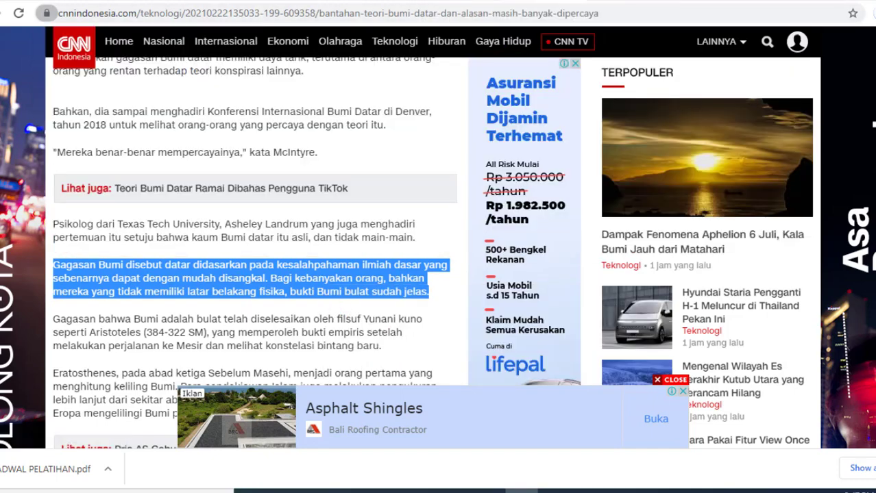
click(438, 1)
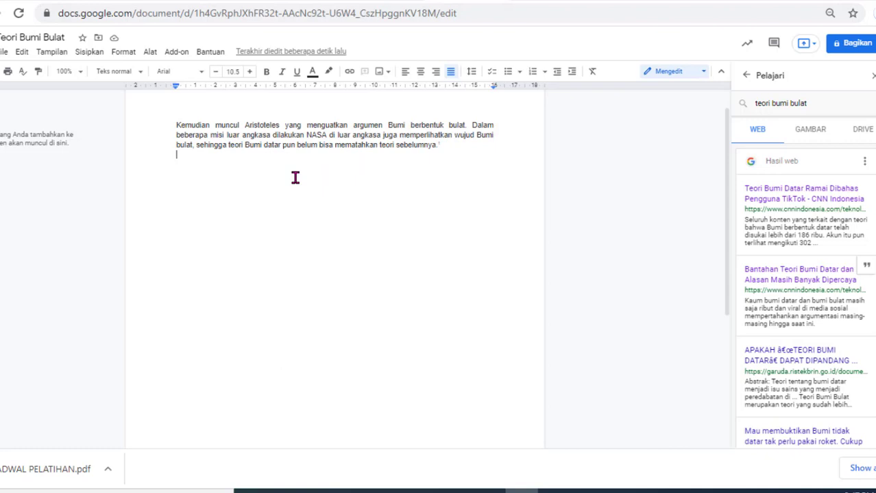
Step: Paste the Gagasan Bumi paragraph below the first and cite the rebuttal article as footnote 2
right_click(188, 157)
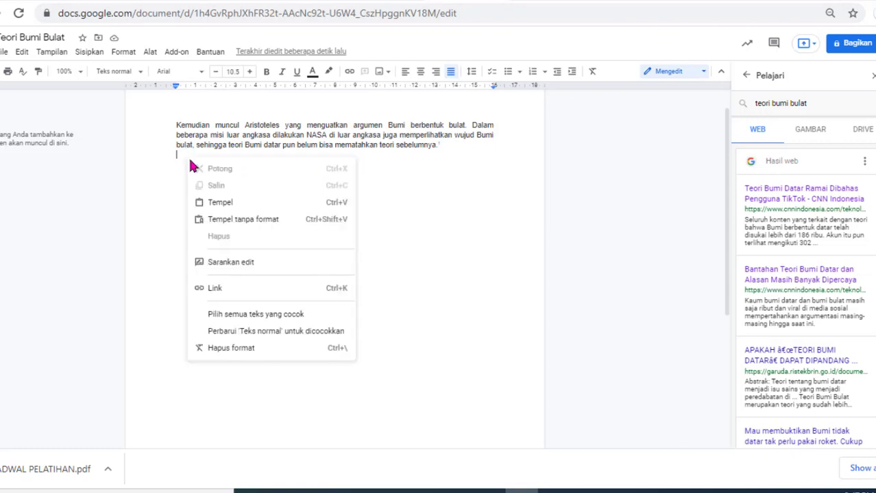
click(215, 202)
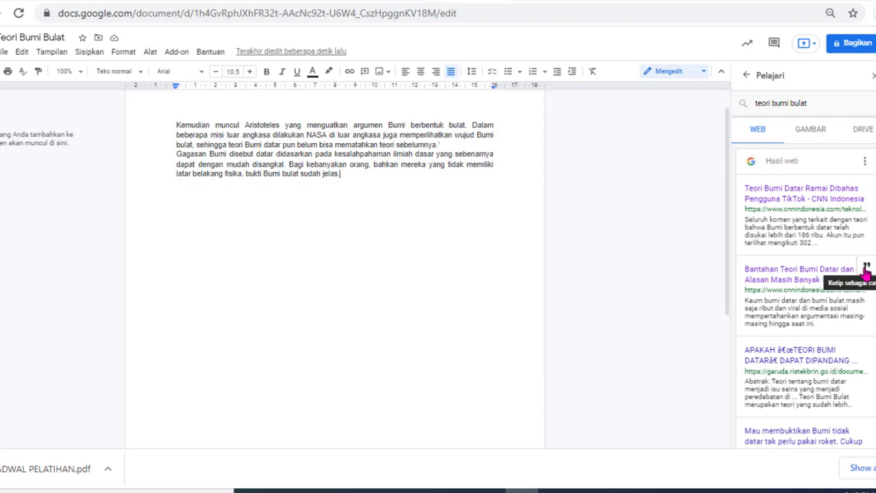
click(866, 269)
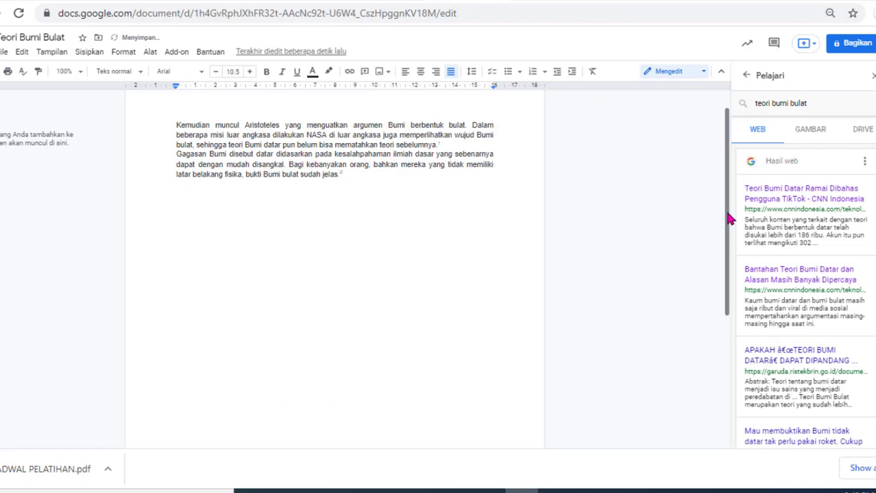
drag(730, 218, 734, 363)
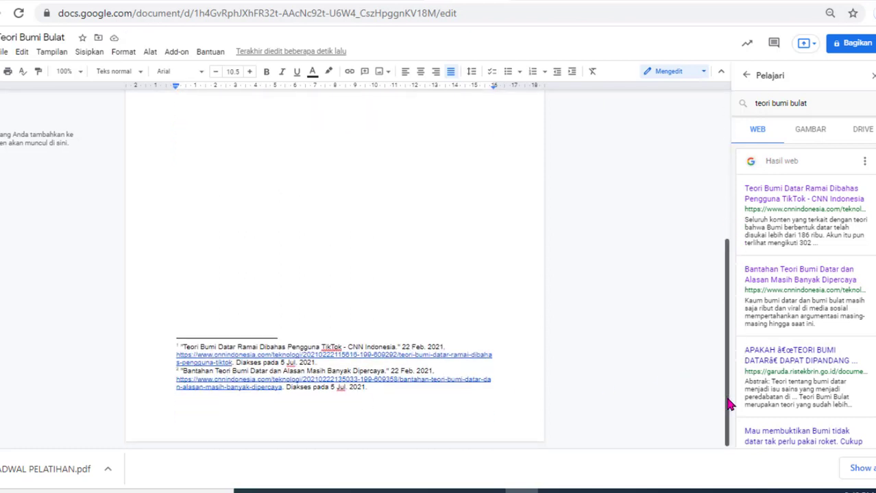
Step: Insert blank lines before 'Kemudian' so both paragraphs and their footnotes fit on screen
drag(726, 400, 717, 245)
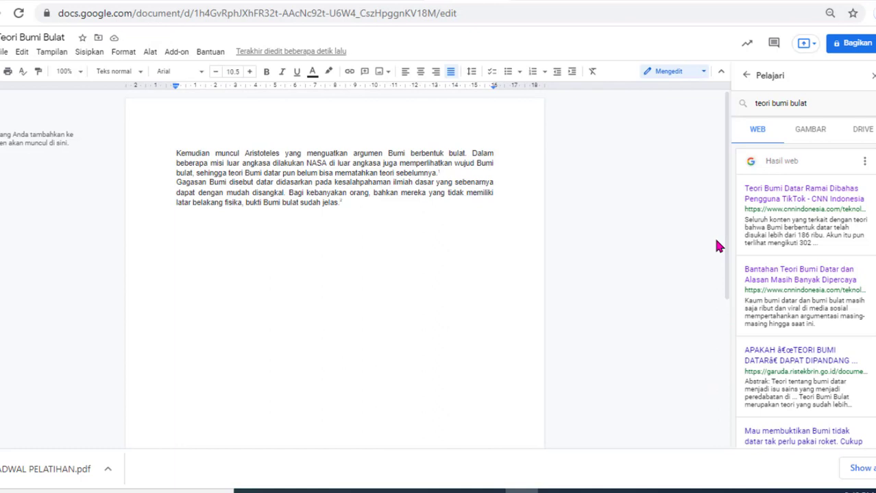
click(176, 153)
key(Return)
key(Return)
key(Return)
key(Return)
key(Return)
key(Return)
key(Return)
key(Return)
key(Return)
key(Return)
key(Return)
key(Return)
key(Return)
key(Return)
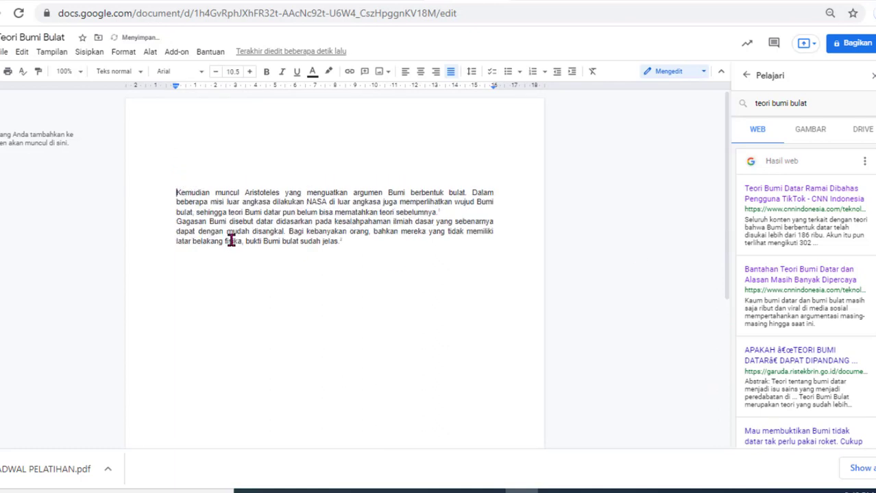
key(Return)
key(Return)
key(Return)
key(Return)
key(Return)
key(Return)
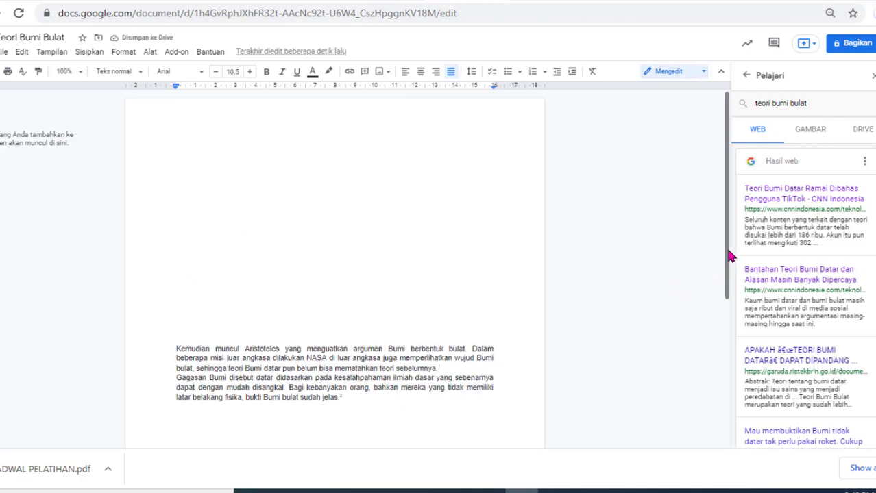
drag(726, 250, 734, 369)
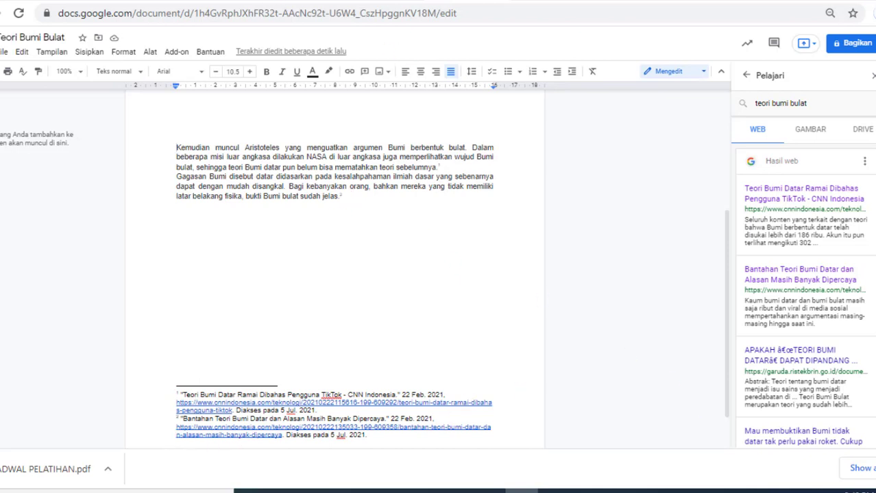
click(306, 0)
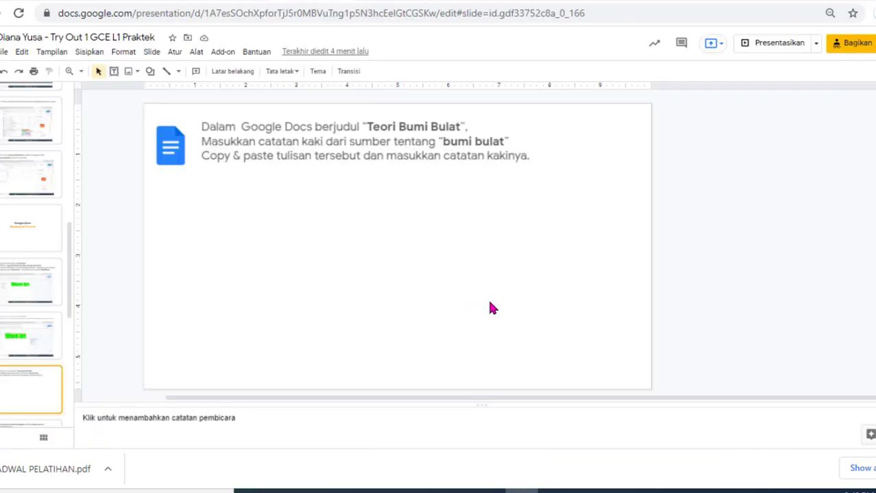
Step: Paste the footnoted document screenshot below the Teori Bumi Bulat instructions and advance a slide
key(ctrl+v)
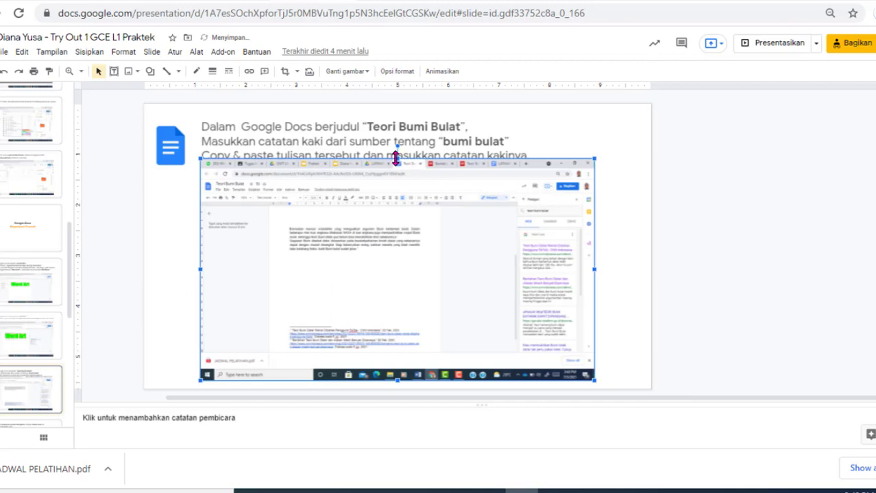
drag(395, 157, 397, 175)
click(85, 353)
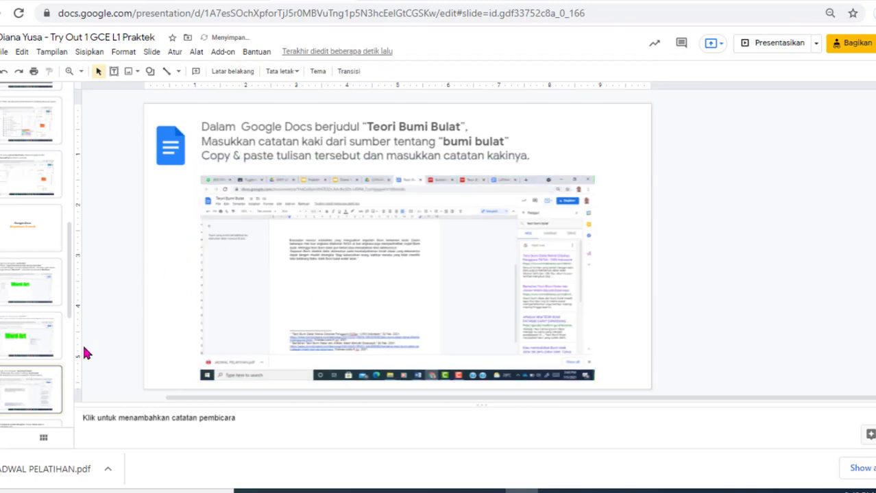
key(Down)
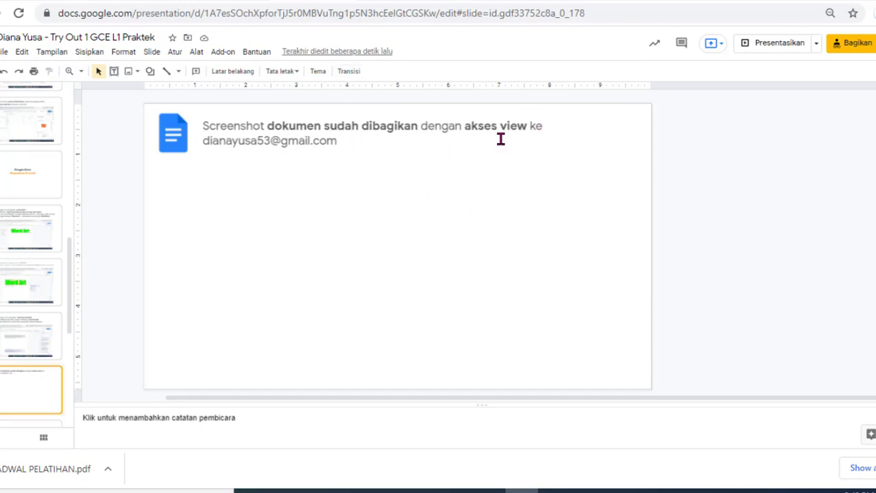
Step: Return to the Teori Bumi Bulat document and open its Bagikan sharing dialog
click(479, 0)
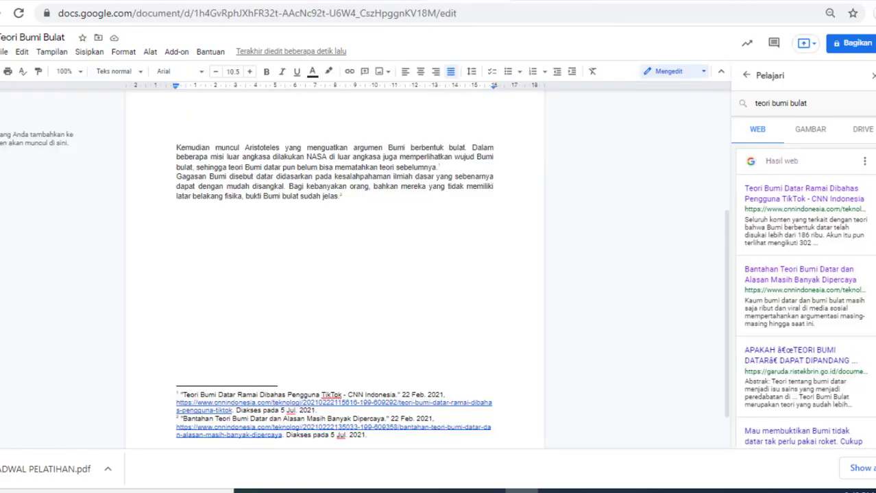
click(853, 48)
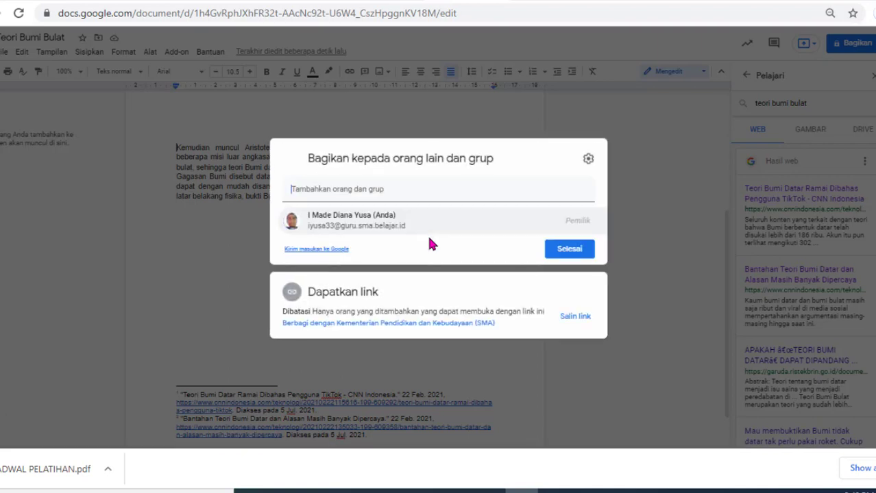
Step: Add the contact's e-mail as a recipient with Pengakses lihat-saja (view-only) access
click(349, 190)
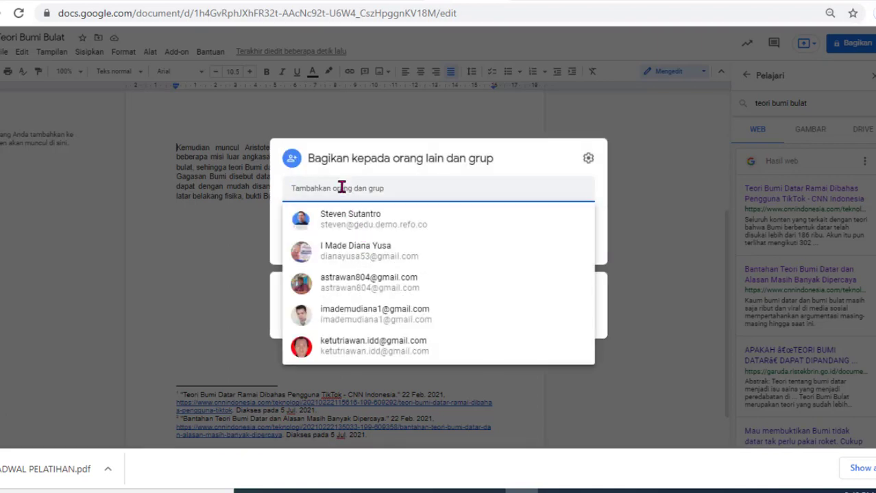
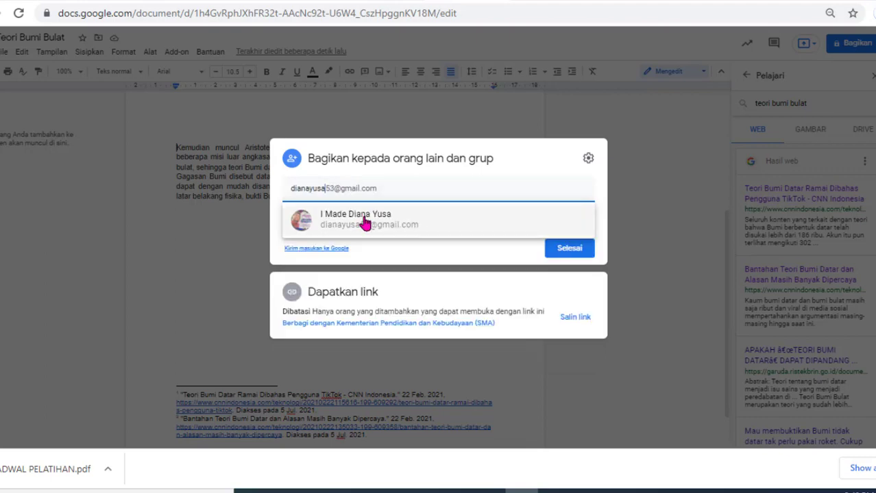
mouse_move(405, 221)
click(345, 218)
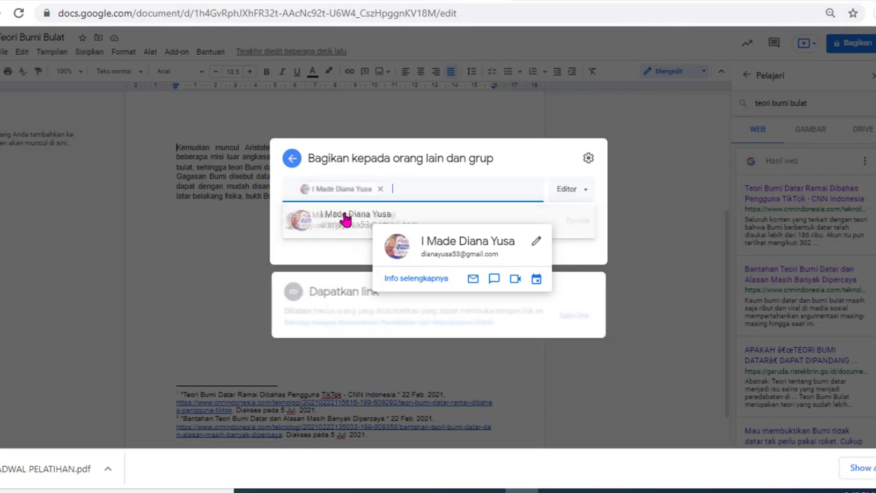
click(579, 181)
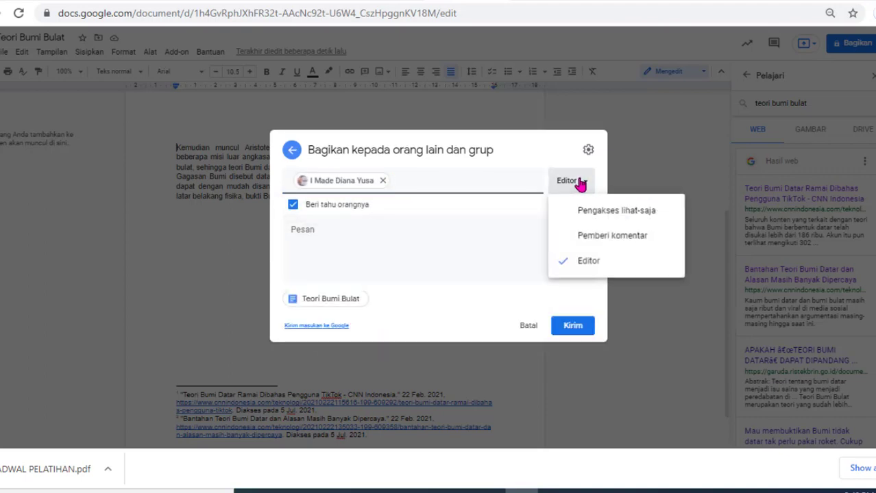
click(598, 218)
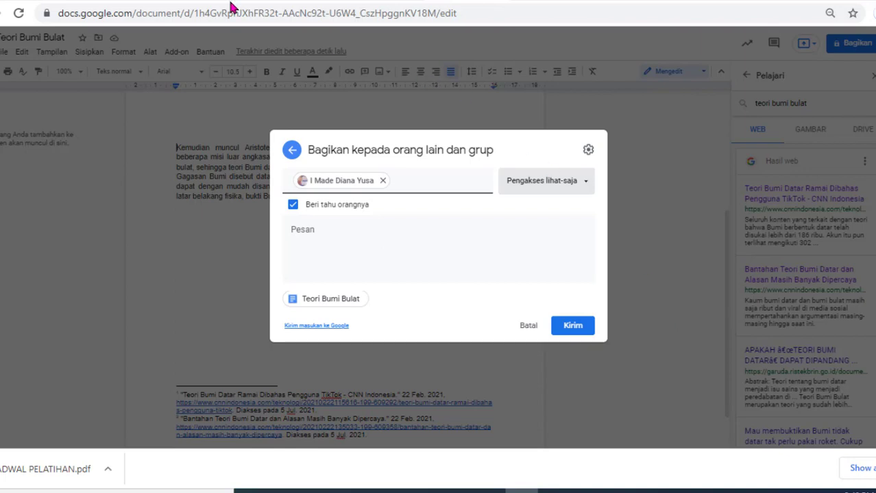
click(328, 1)
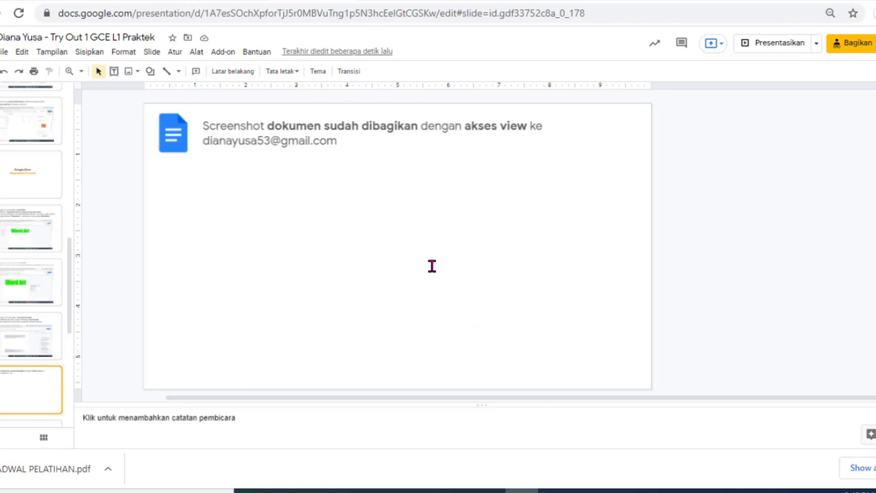
Step: Paste the share-dialog screenshot on the sharing slide and advance to the LATIHAN 2 slide
key(ctrl+v)
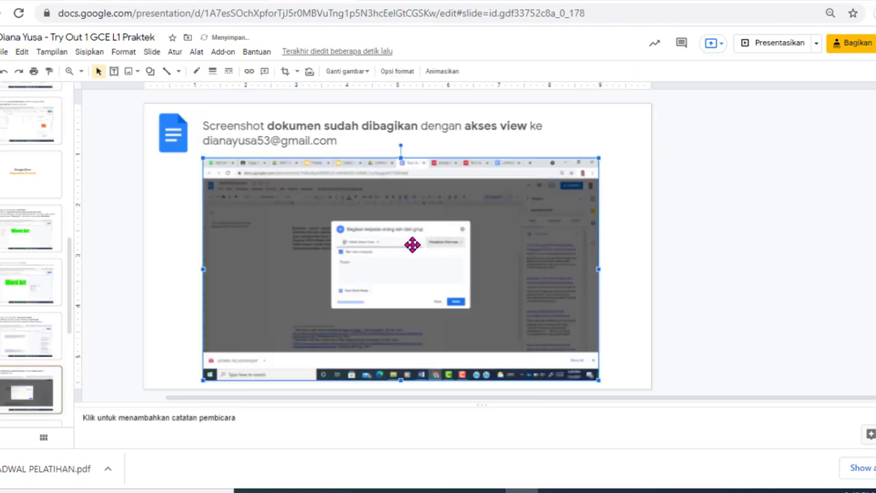
click(620, 343)
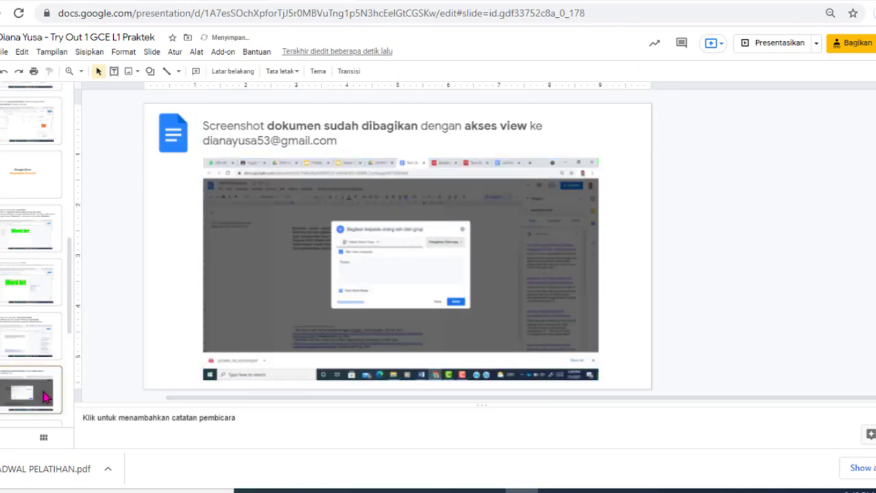
key(Down)
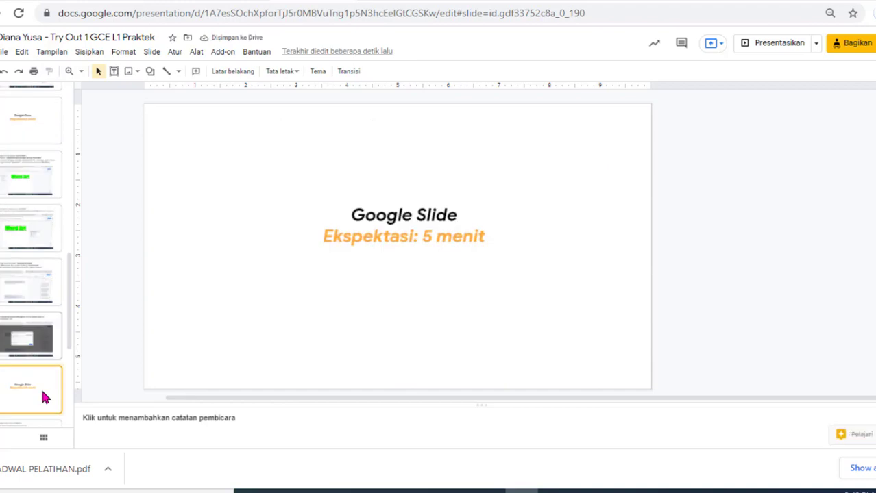
key(Up)
key(Down)
key(Down)
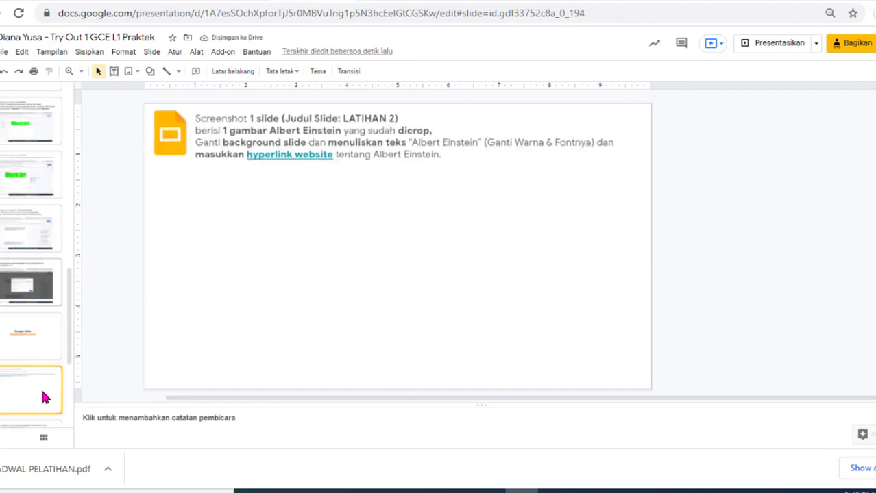